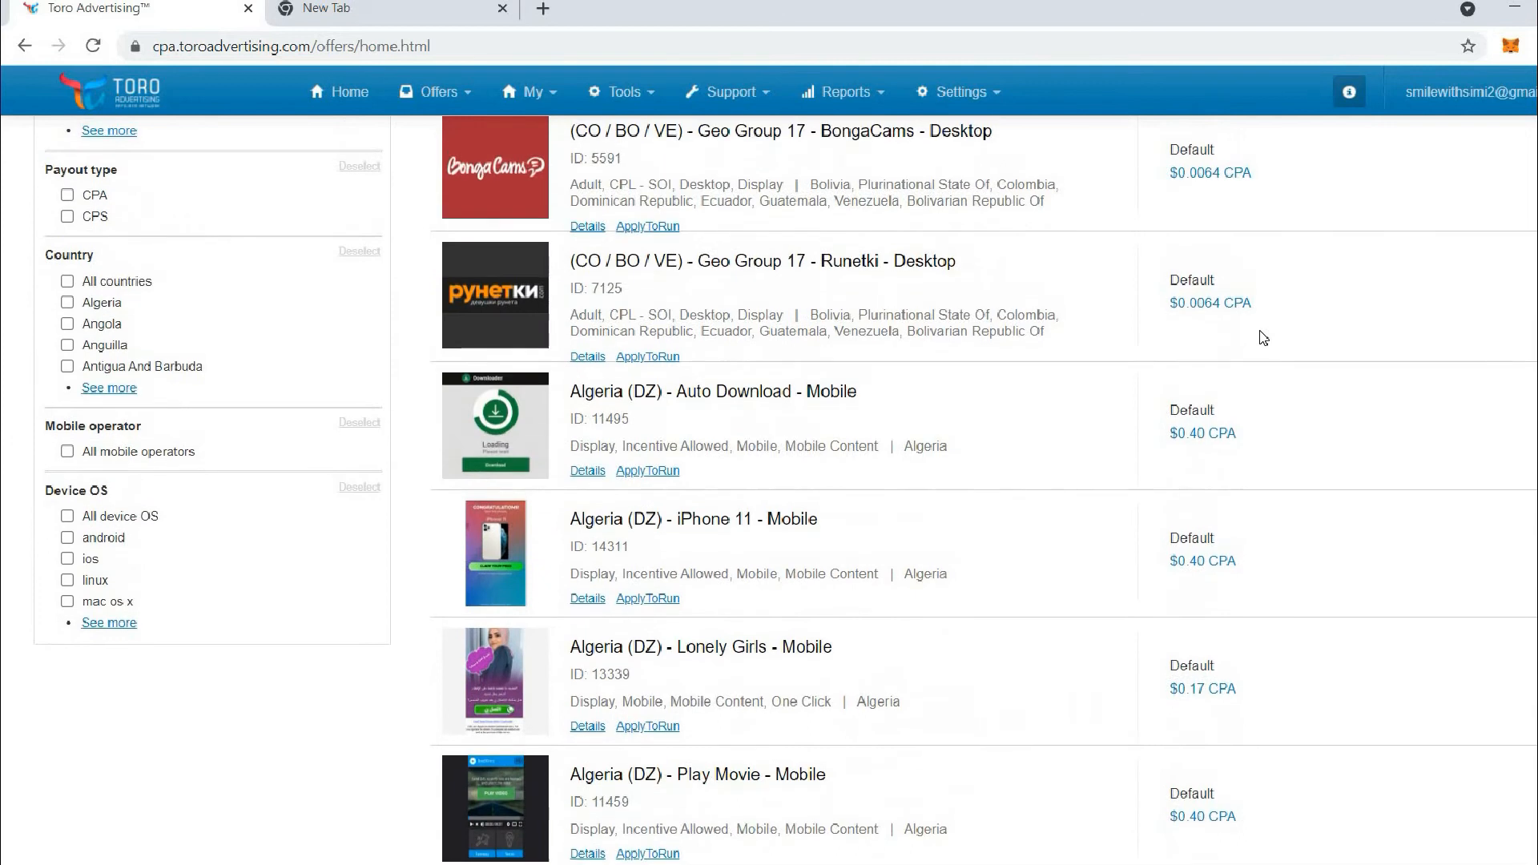
- Expand the full category list and filter the offers to the Software category
scroll(1264, 337, up, 1)
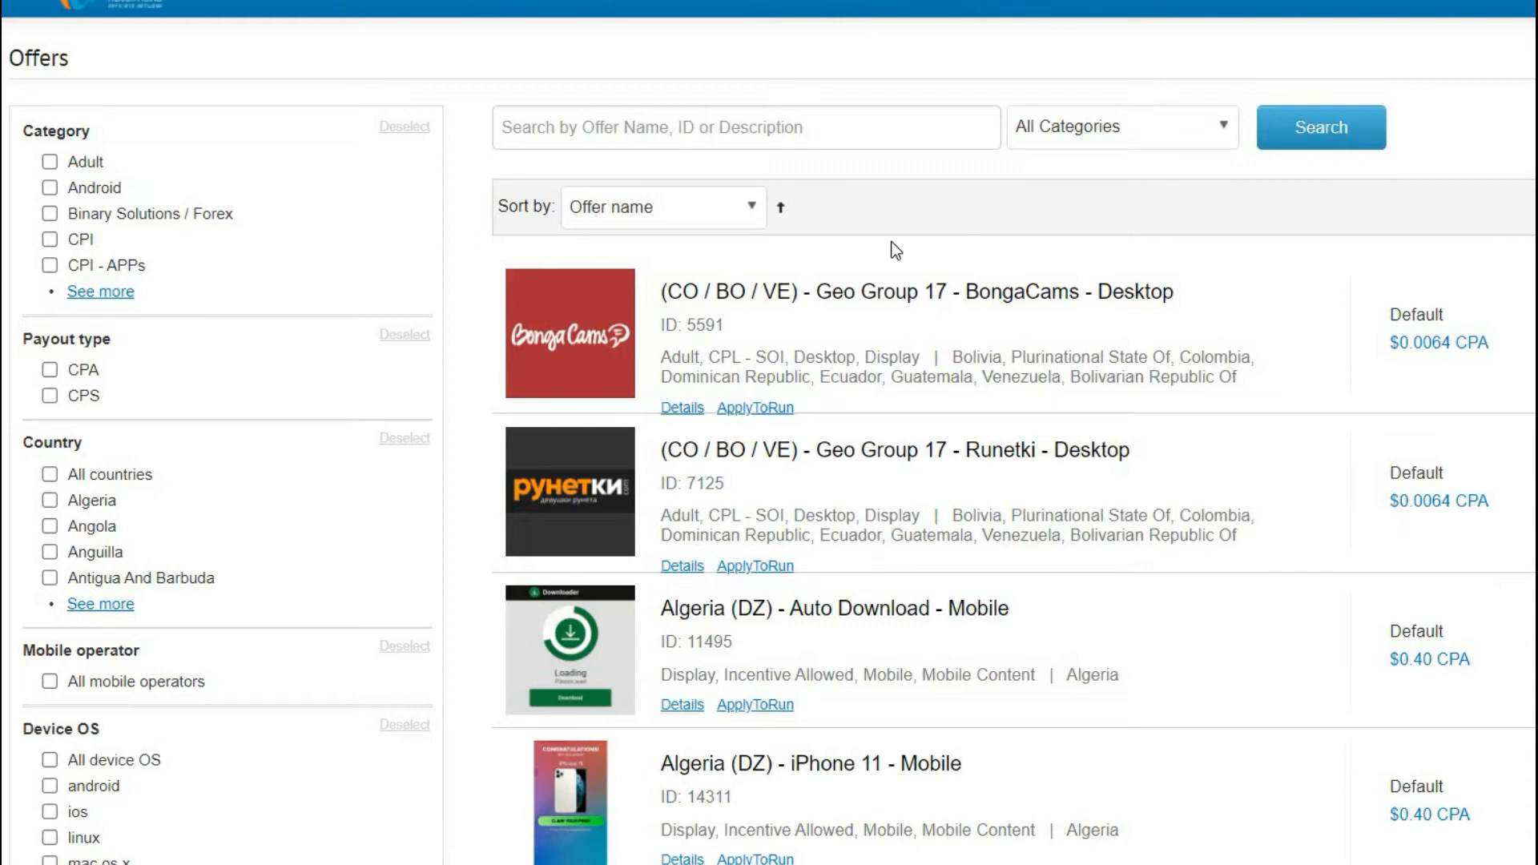
click(112, 292)
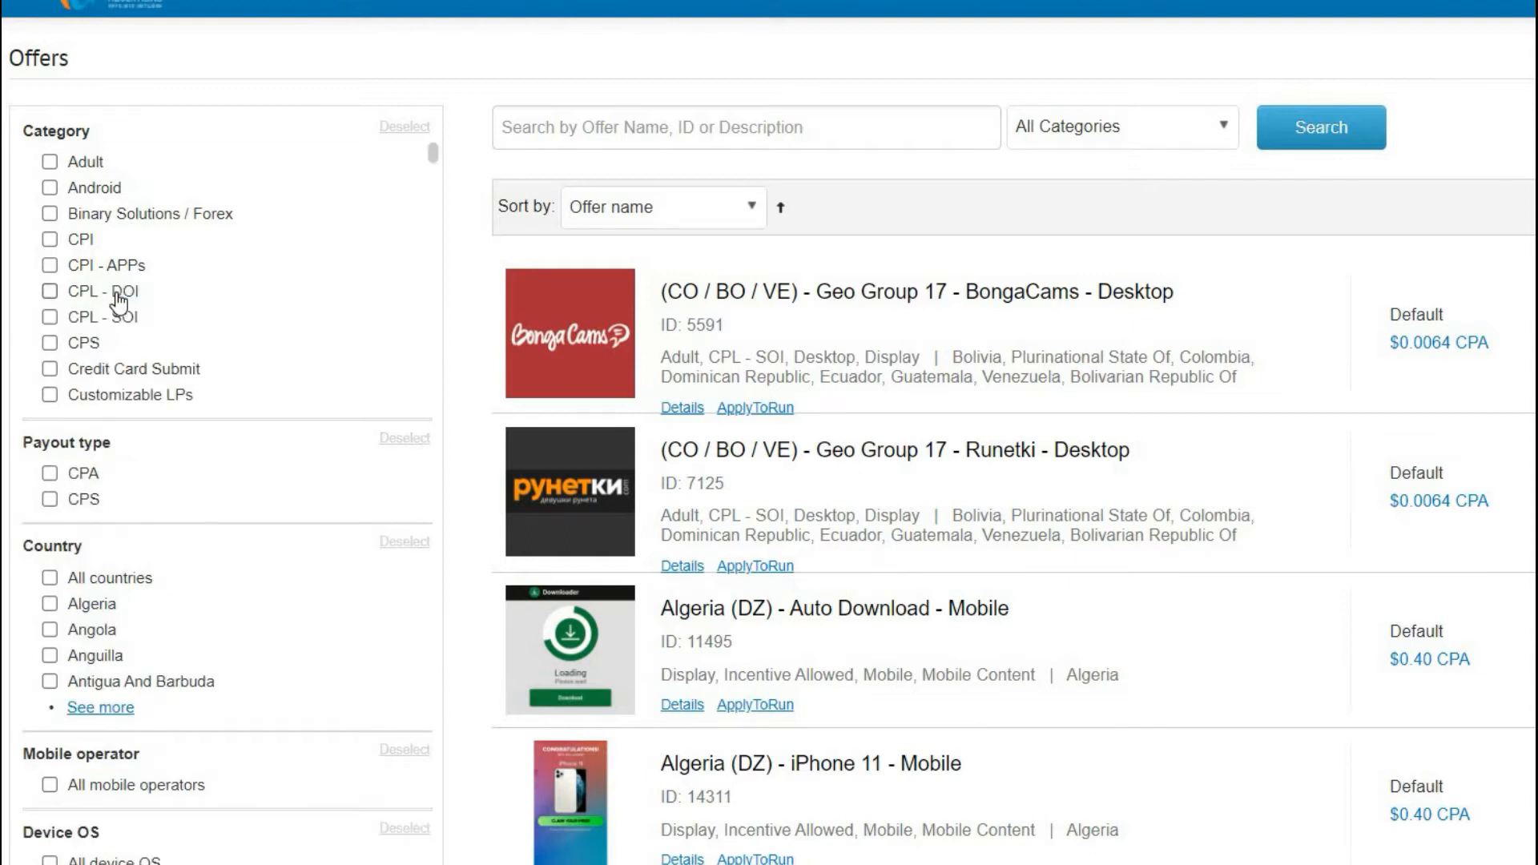
scroll(119, 301, down, 5)
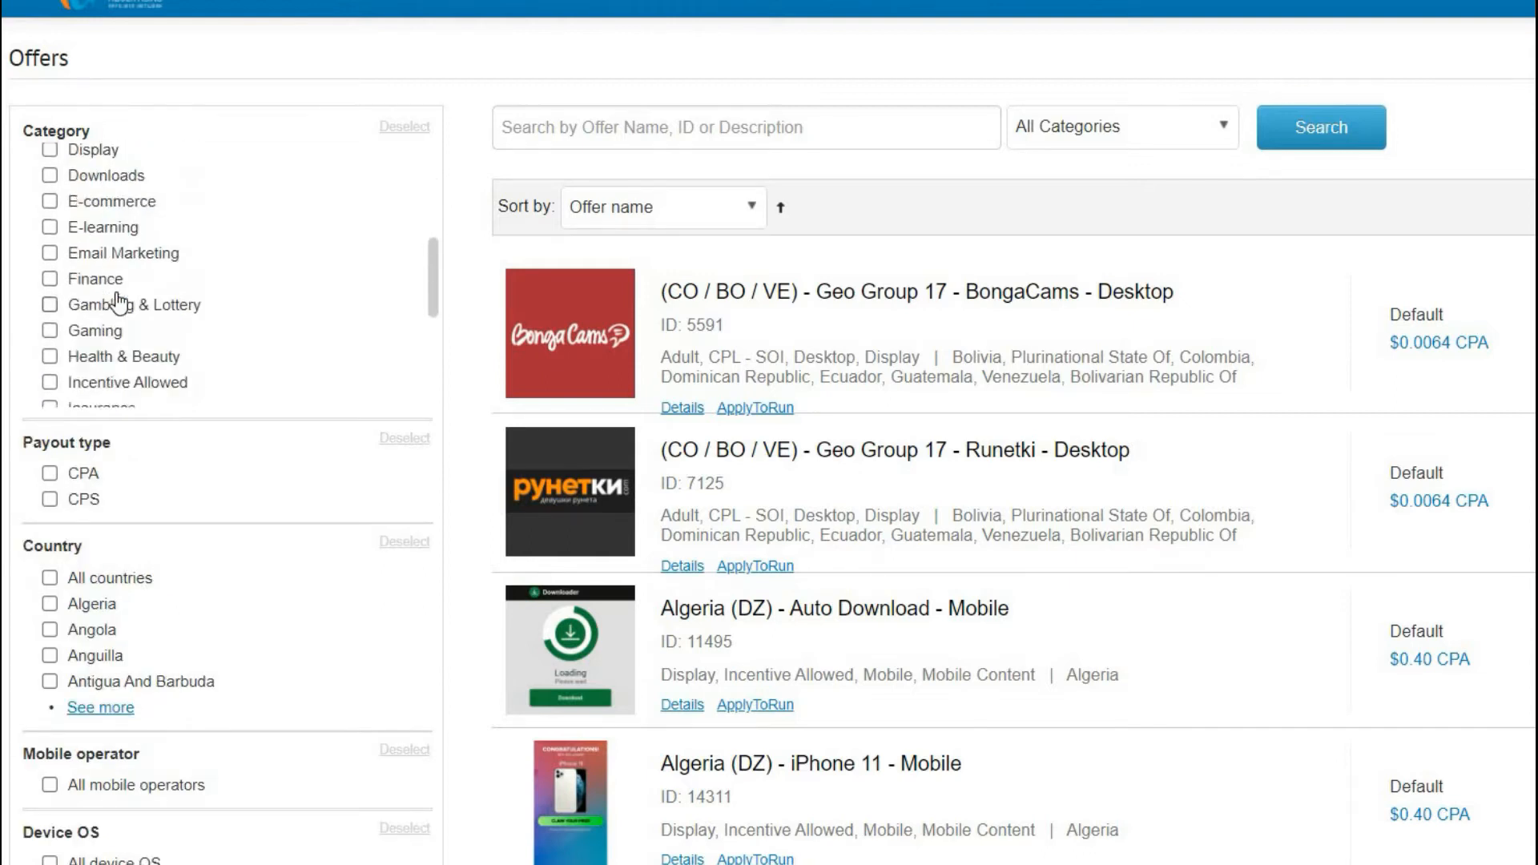
scroll(118, 303, down, 3)
click(89, 295)
- Browse the software offers and open the details of the All Countries - Canva Pro offer
scroll(1041, 480, down, 3)
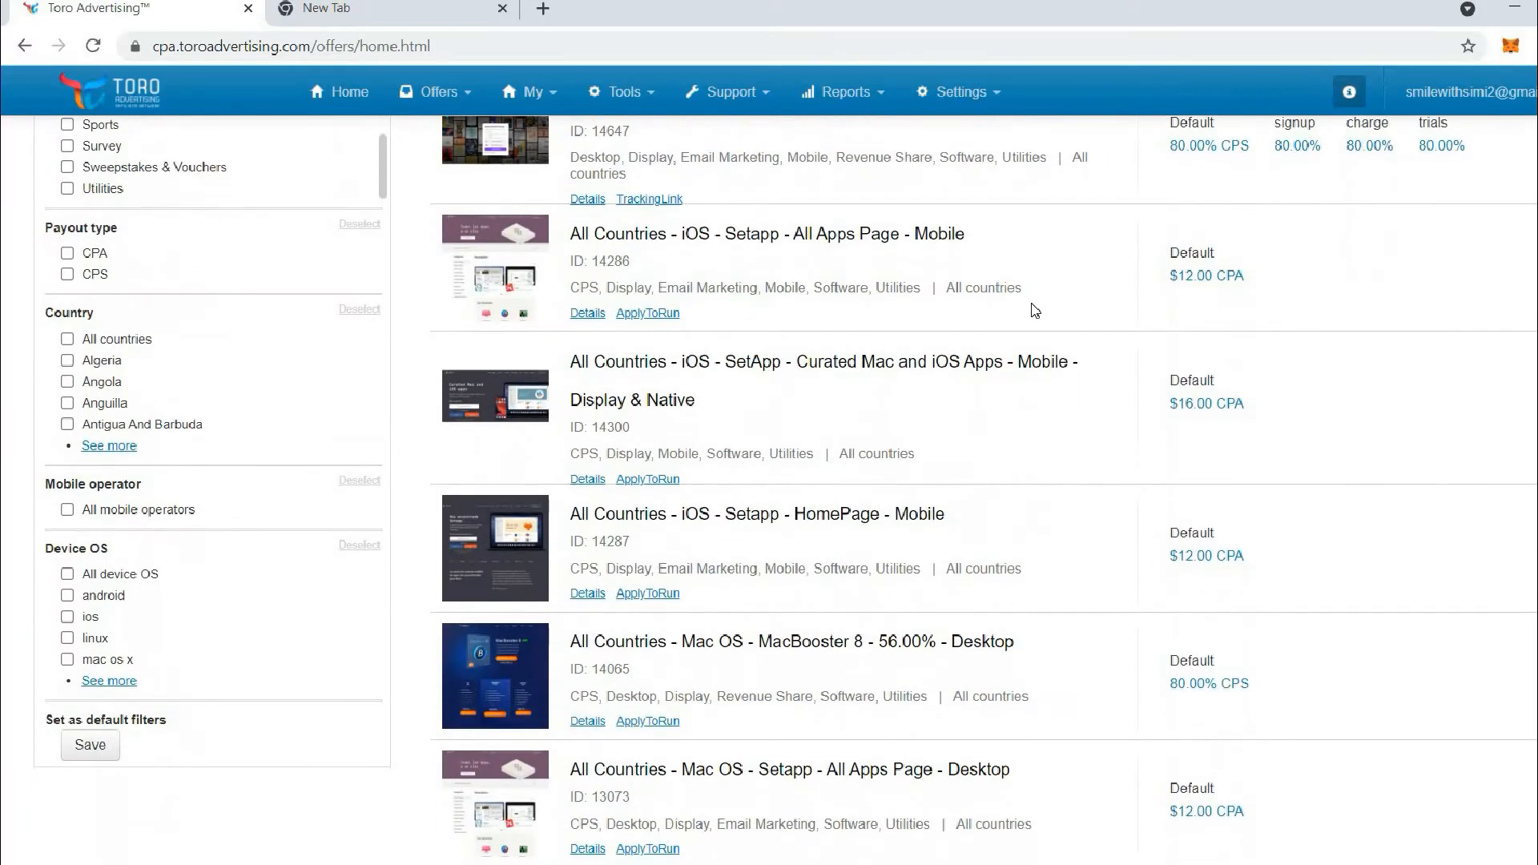
scroll(1035, 311, down, 3)
scroll(1035, 311, up, 6)
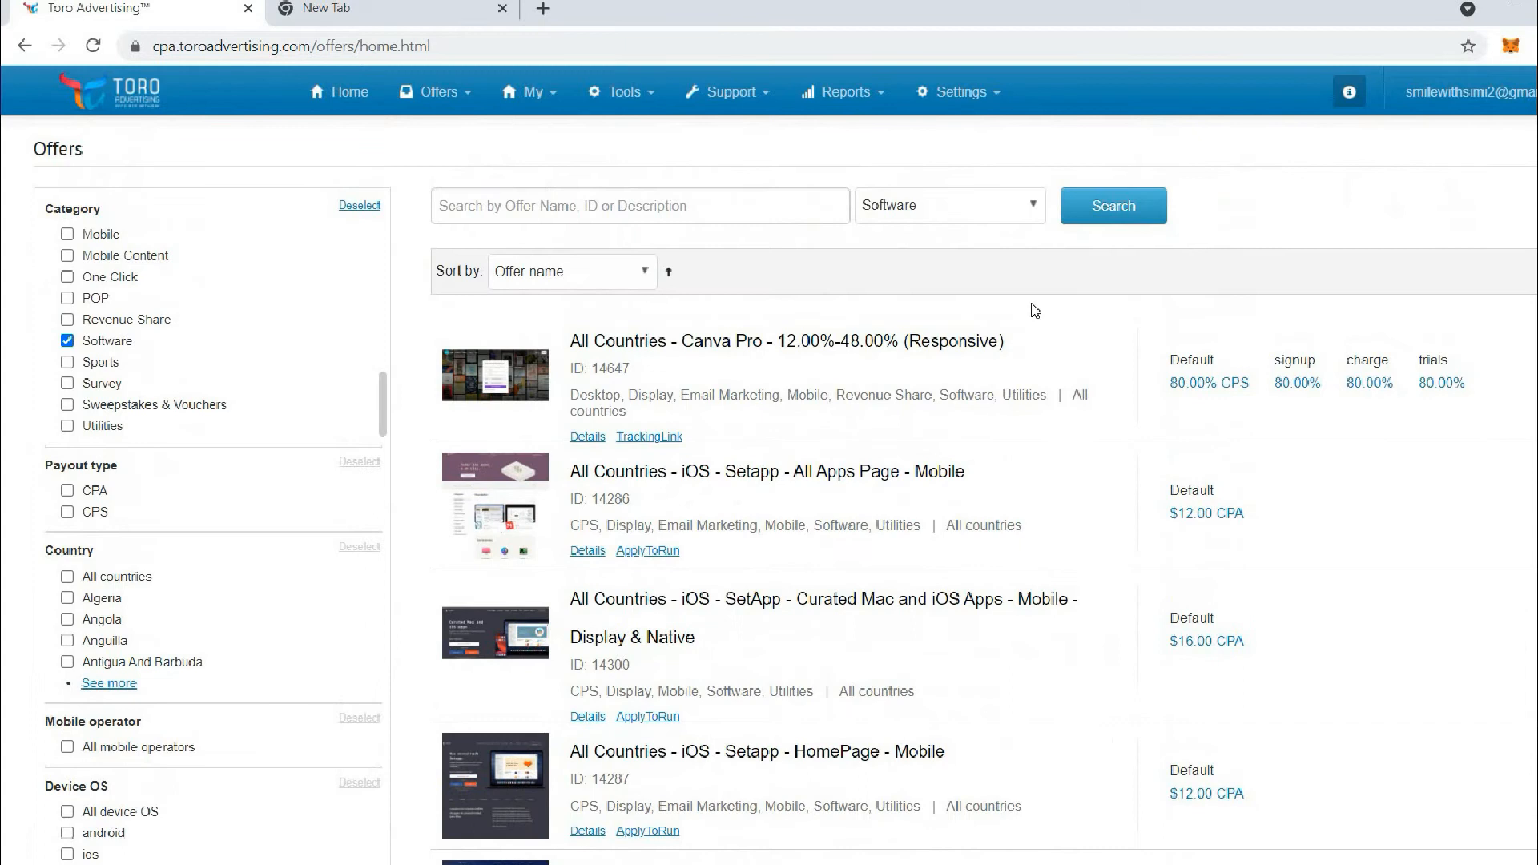
drag(528, 352, 769, 352)
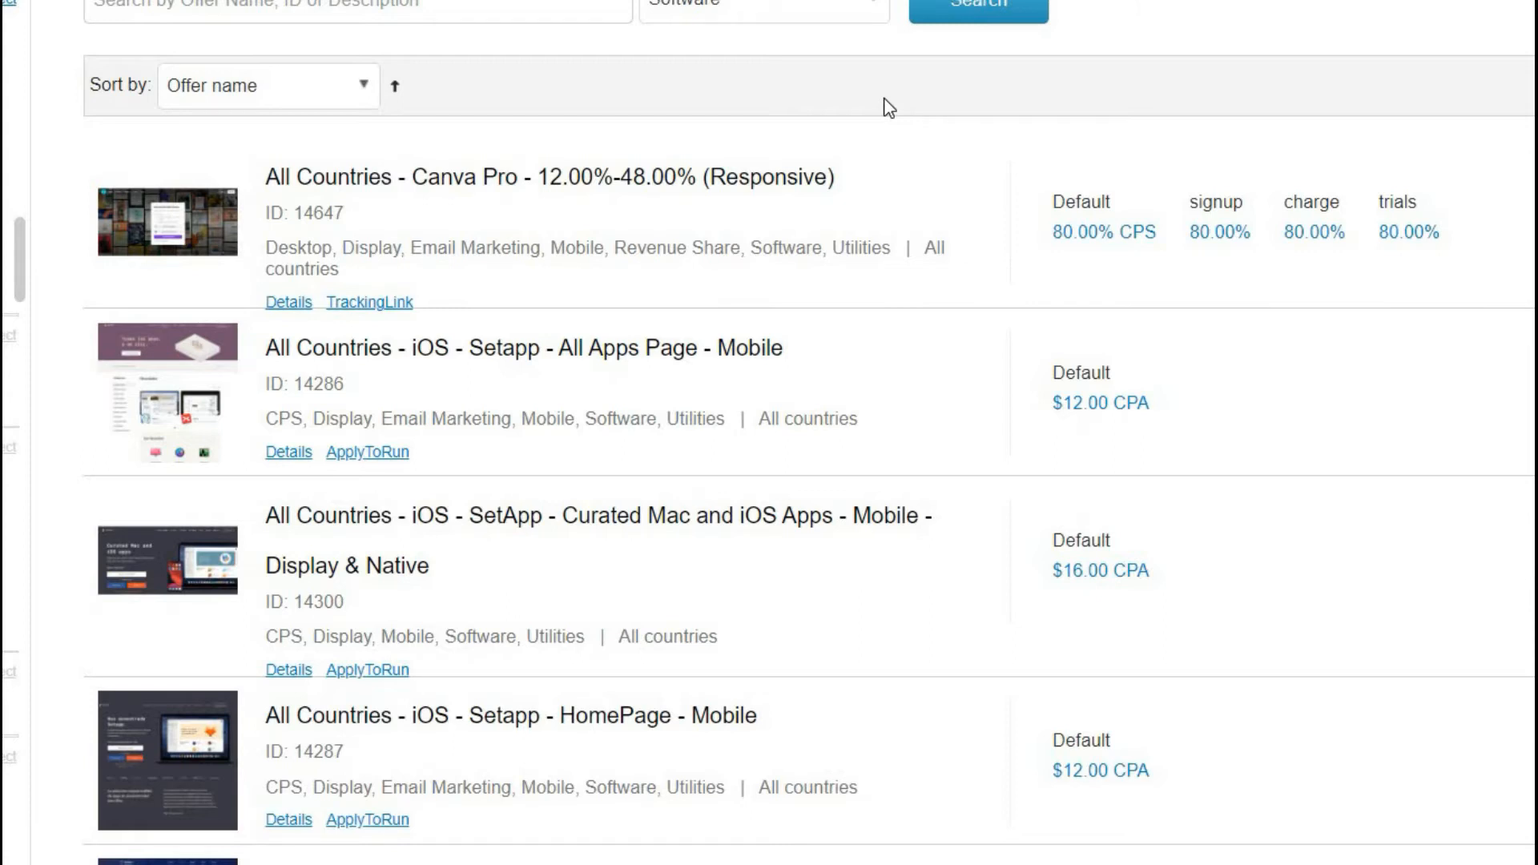
click(342, 178)
- Review the Canva Pro offer's name, categories, payout type and expiration date
scroll(877, 430, down, 2)
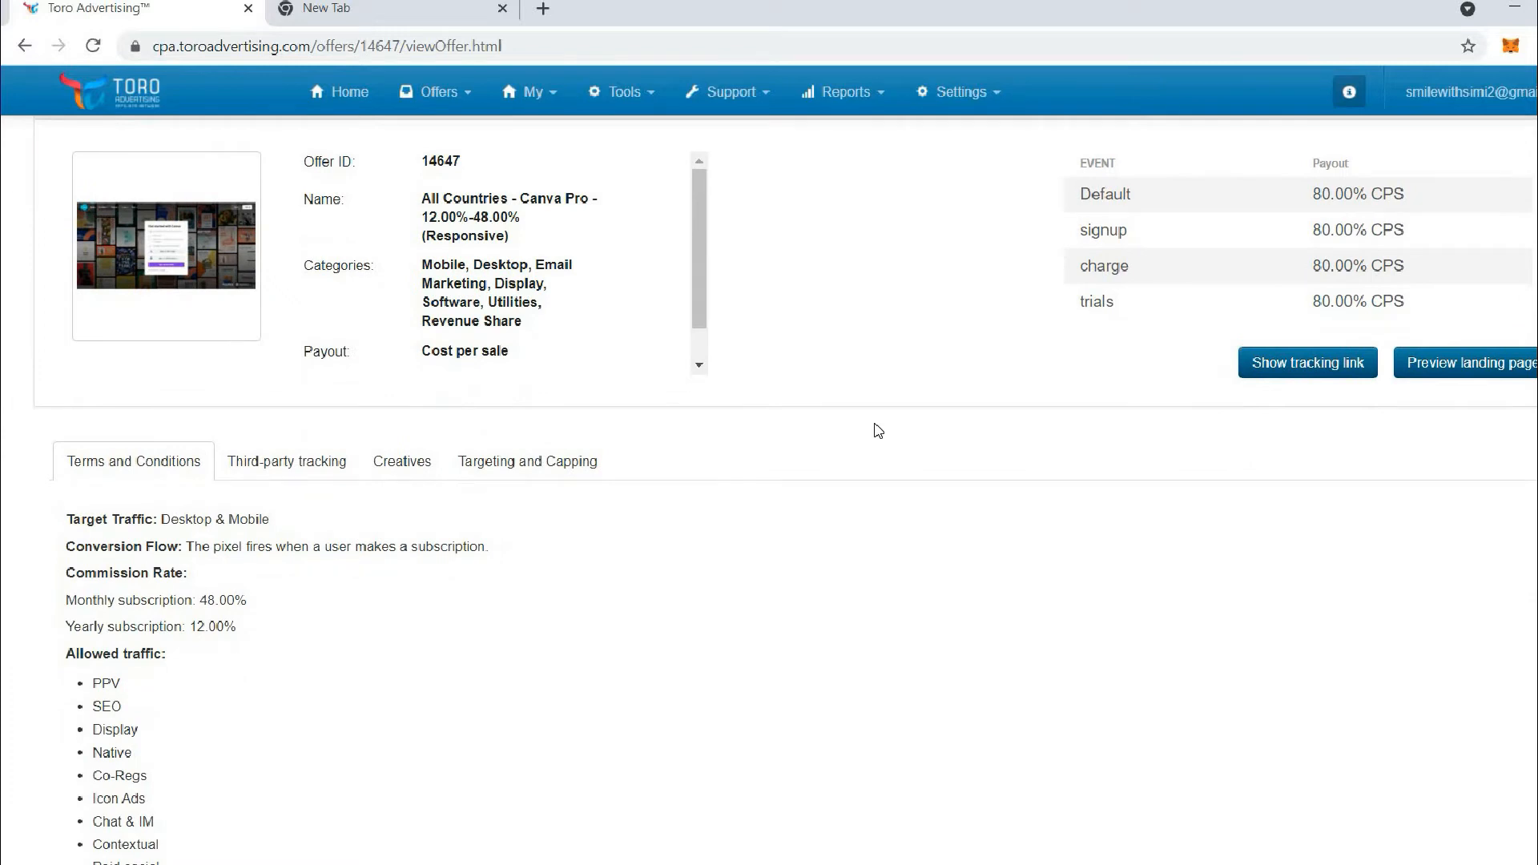
scroll(877, 430, up, 1)
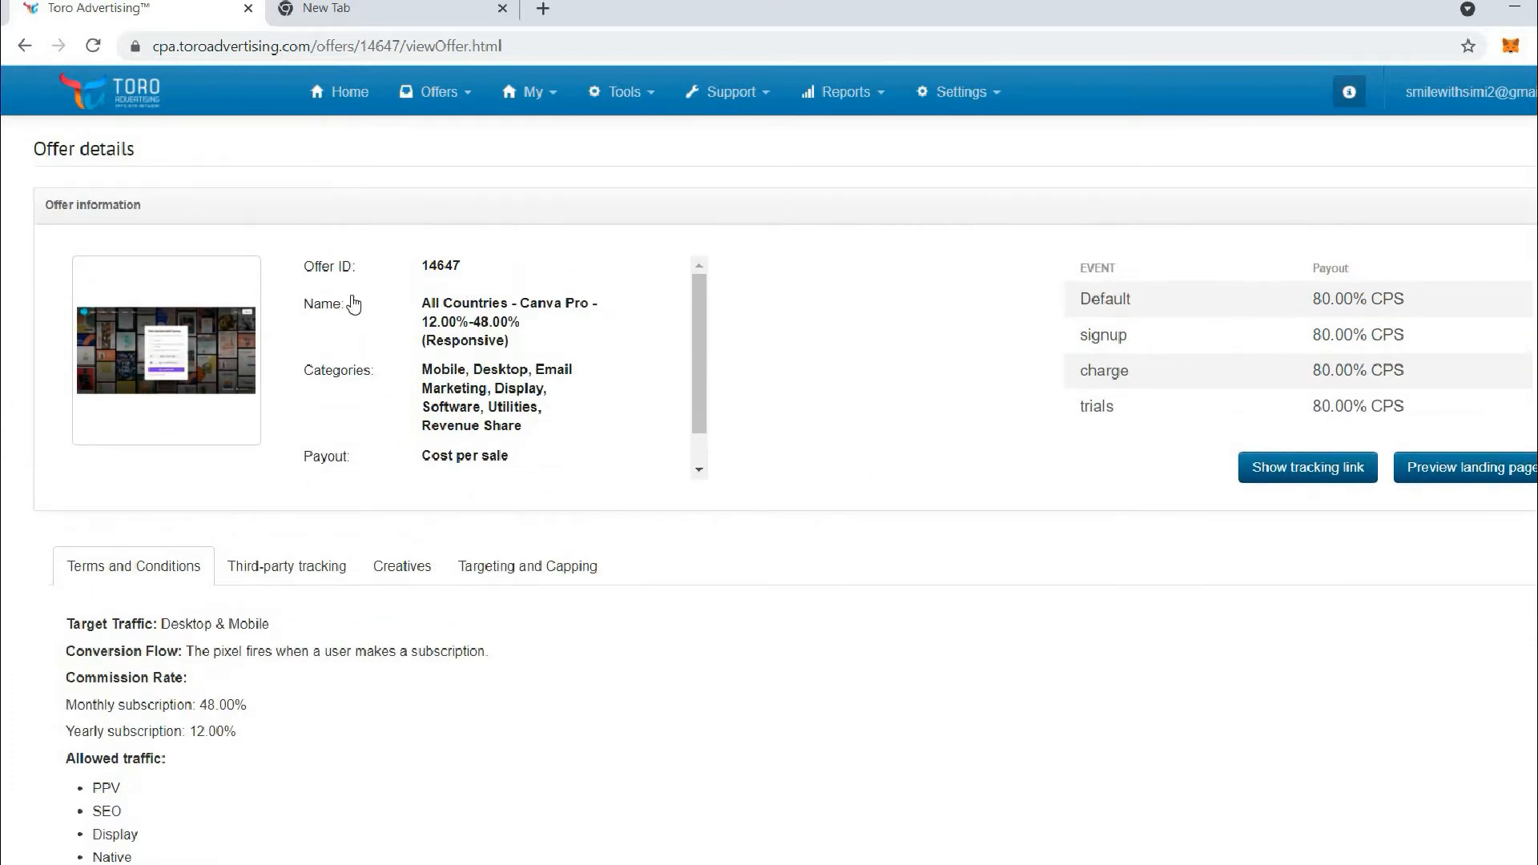
drag(420, 303, 510, 343)
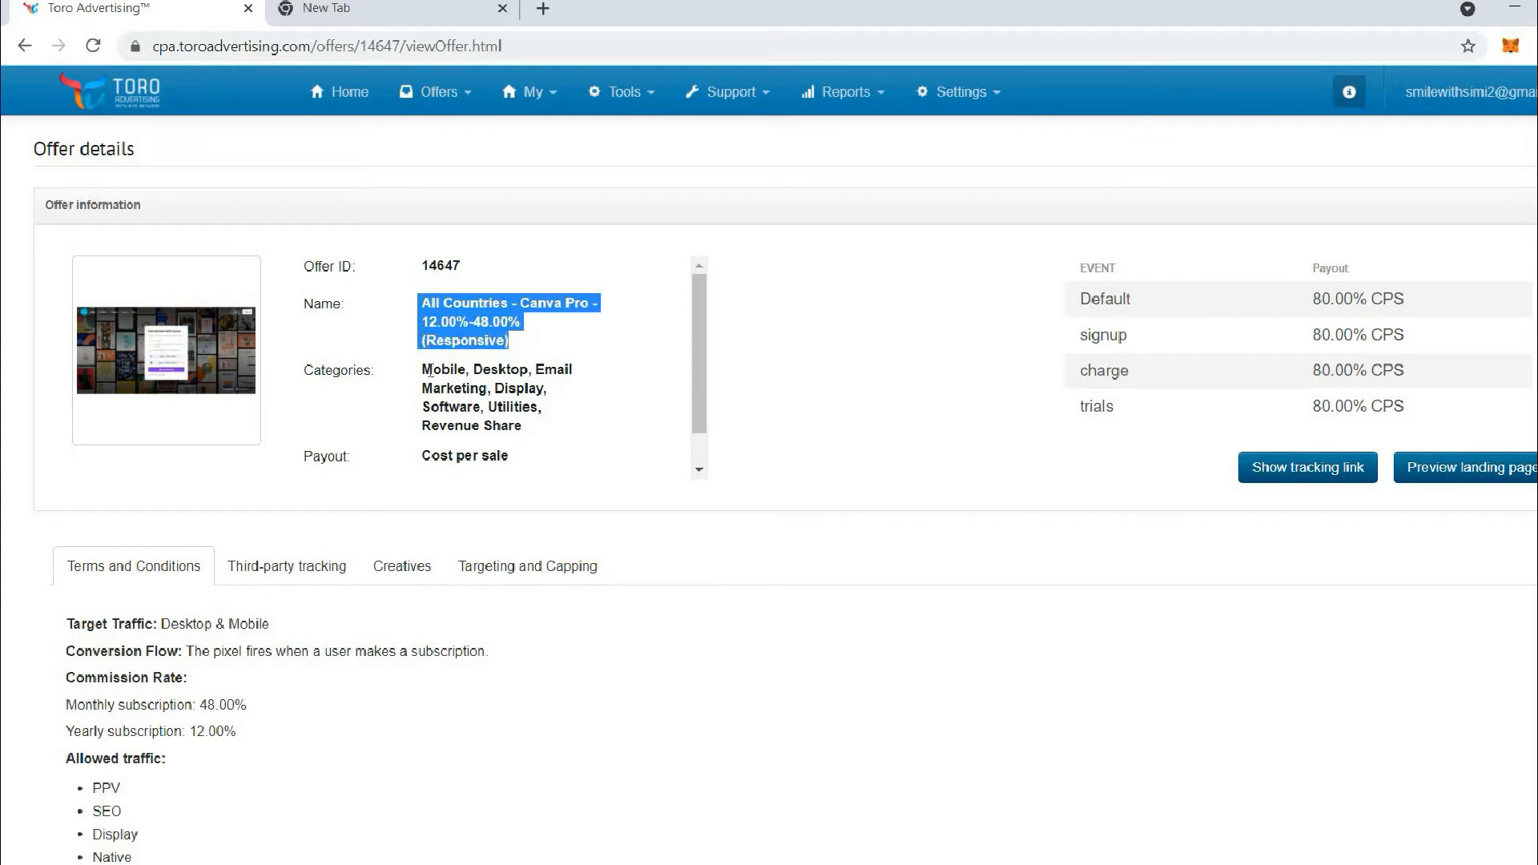
drag(425, 369, 551, 413)
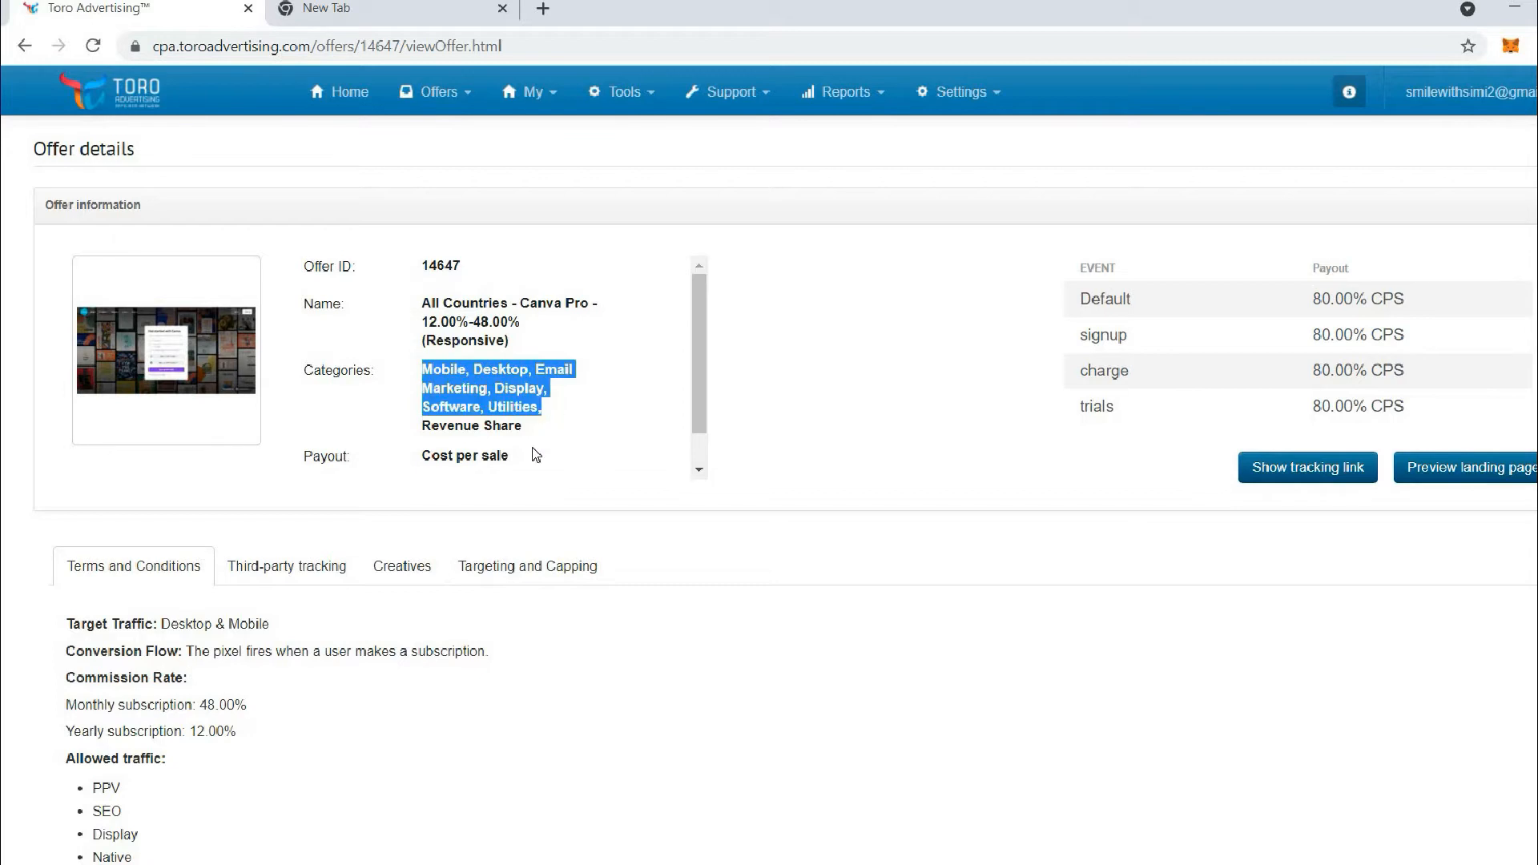
drag(407, 470, 405, 471)
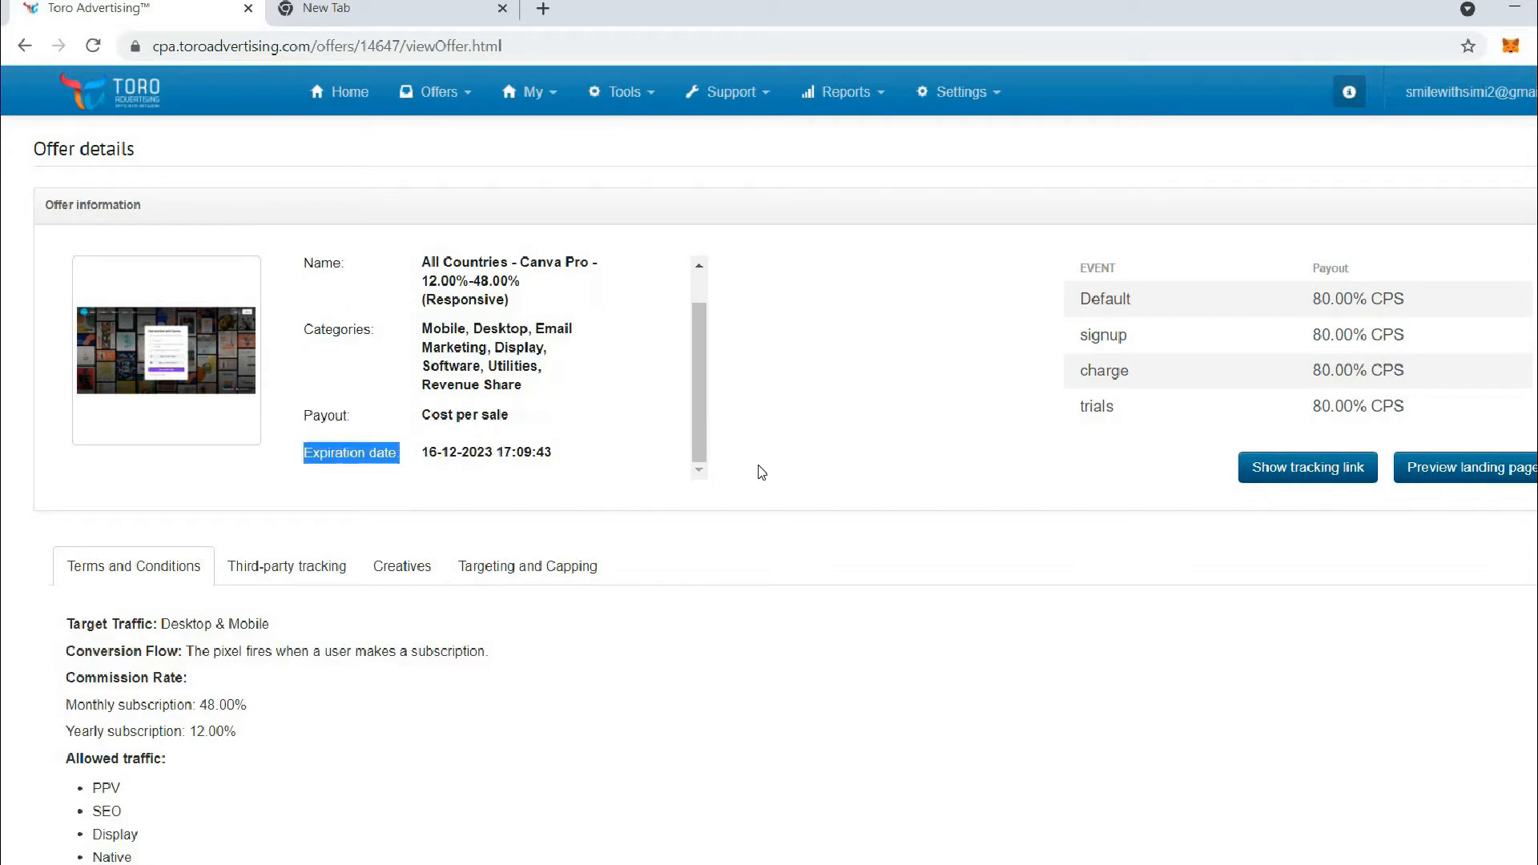
- Read the offer's target traffic, conversion flow, and monthly and yearly commission rates in its terms and conditions
scroll(900, 466, down, 3)
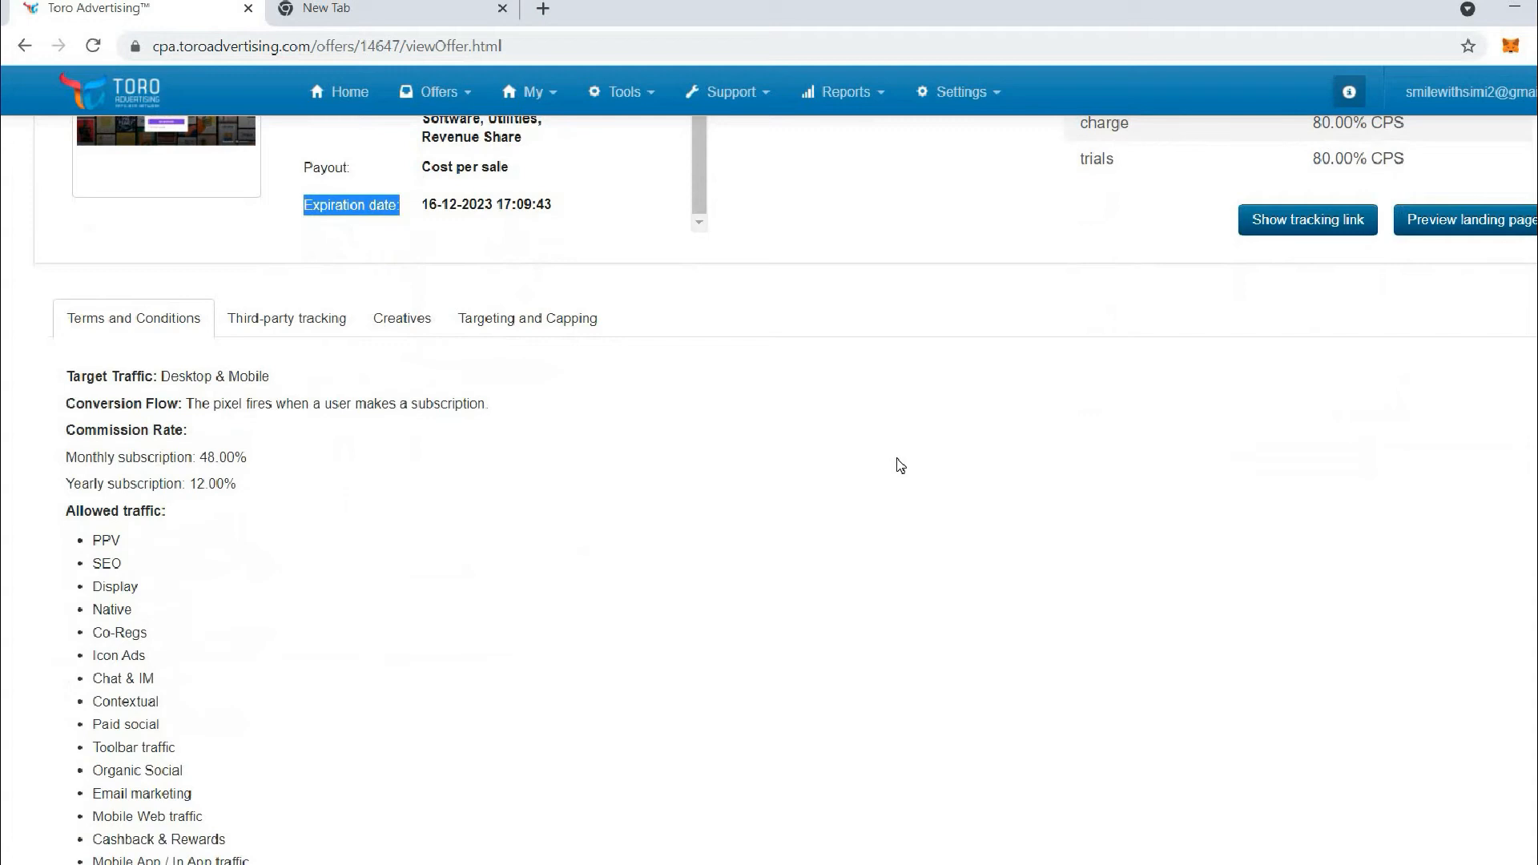
scroll(900, 466, down, 3)
scroll(900, 465, up, 2)
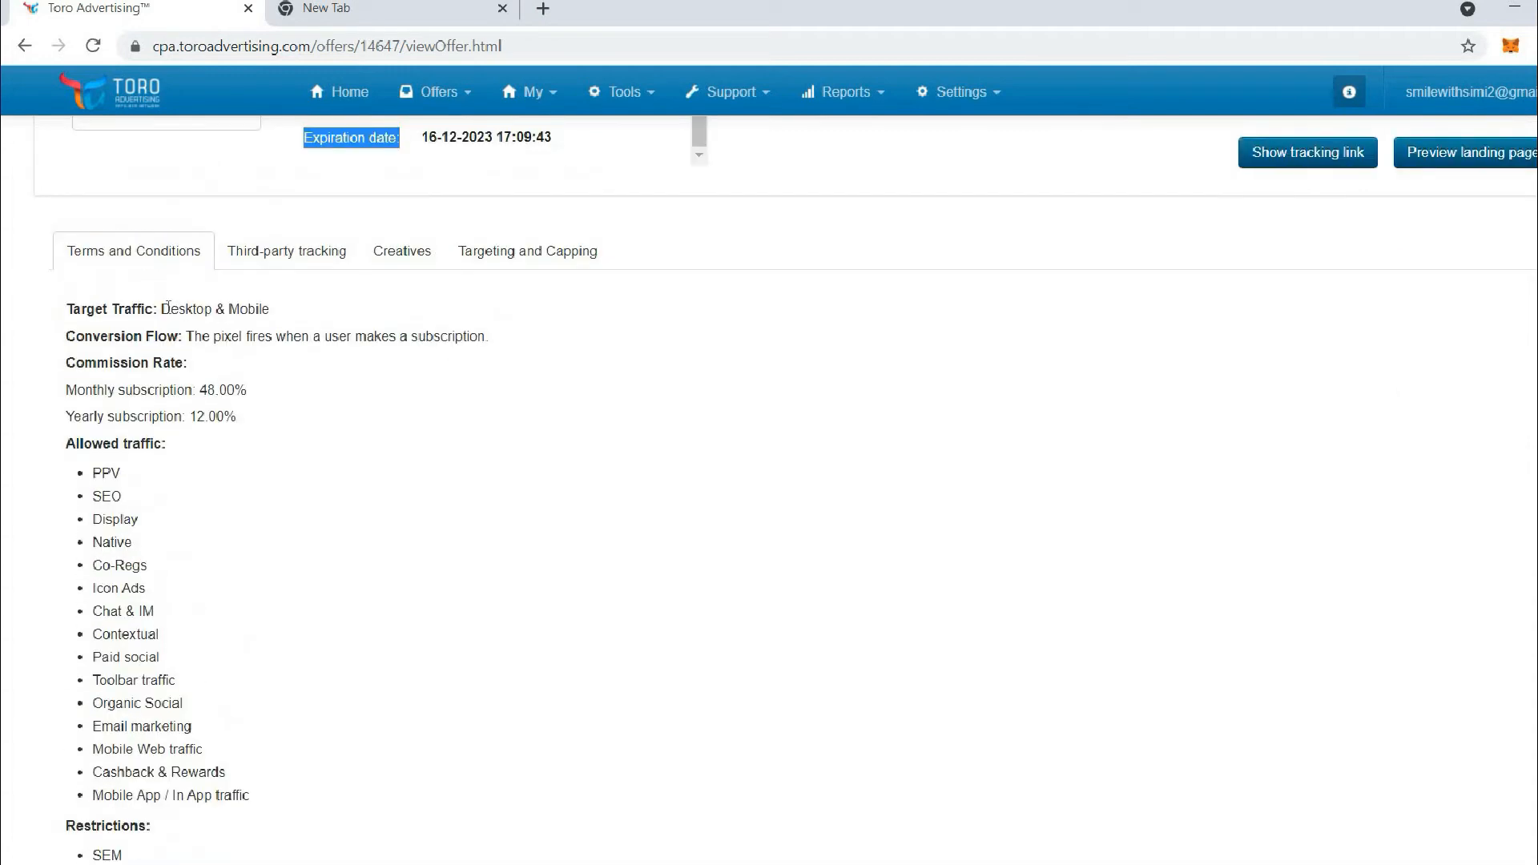
drag(167, 308, 286, 315)
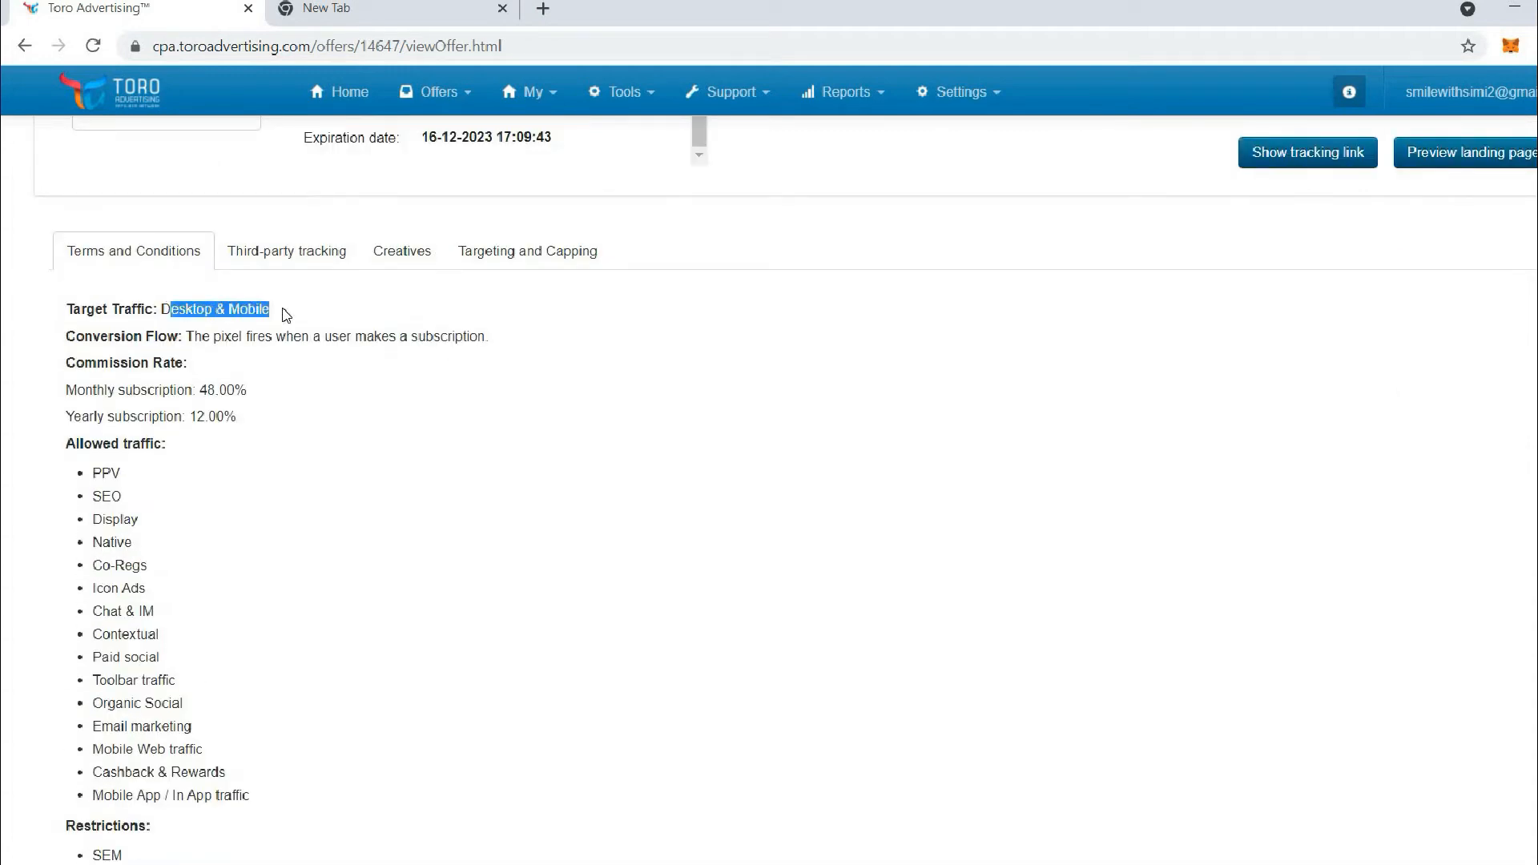
click(286, 314)
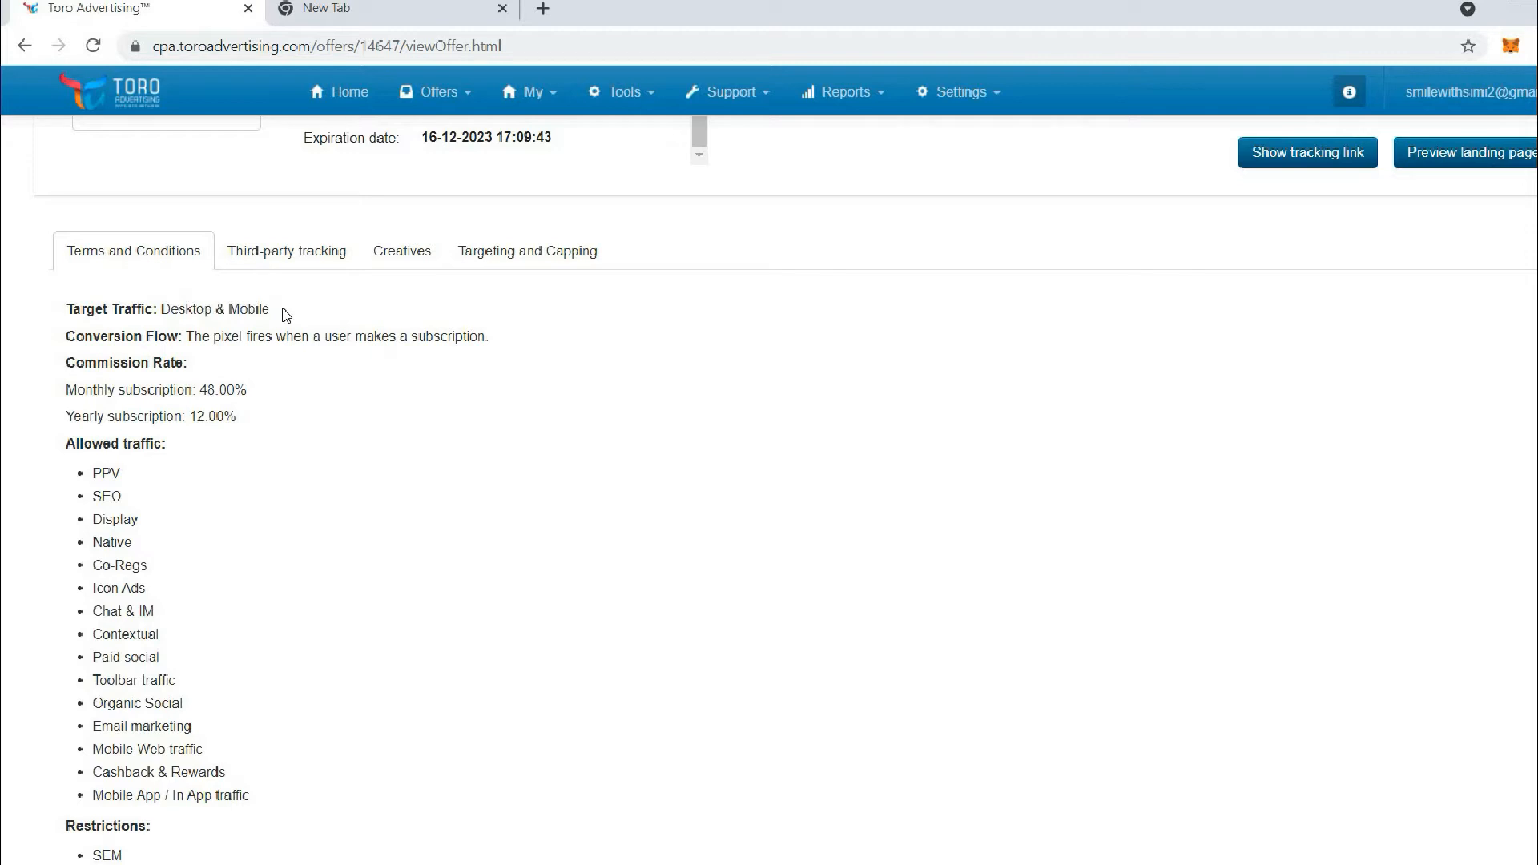
drag(188, 336, 476, 343)
drag(589, 355, 589, 355)
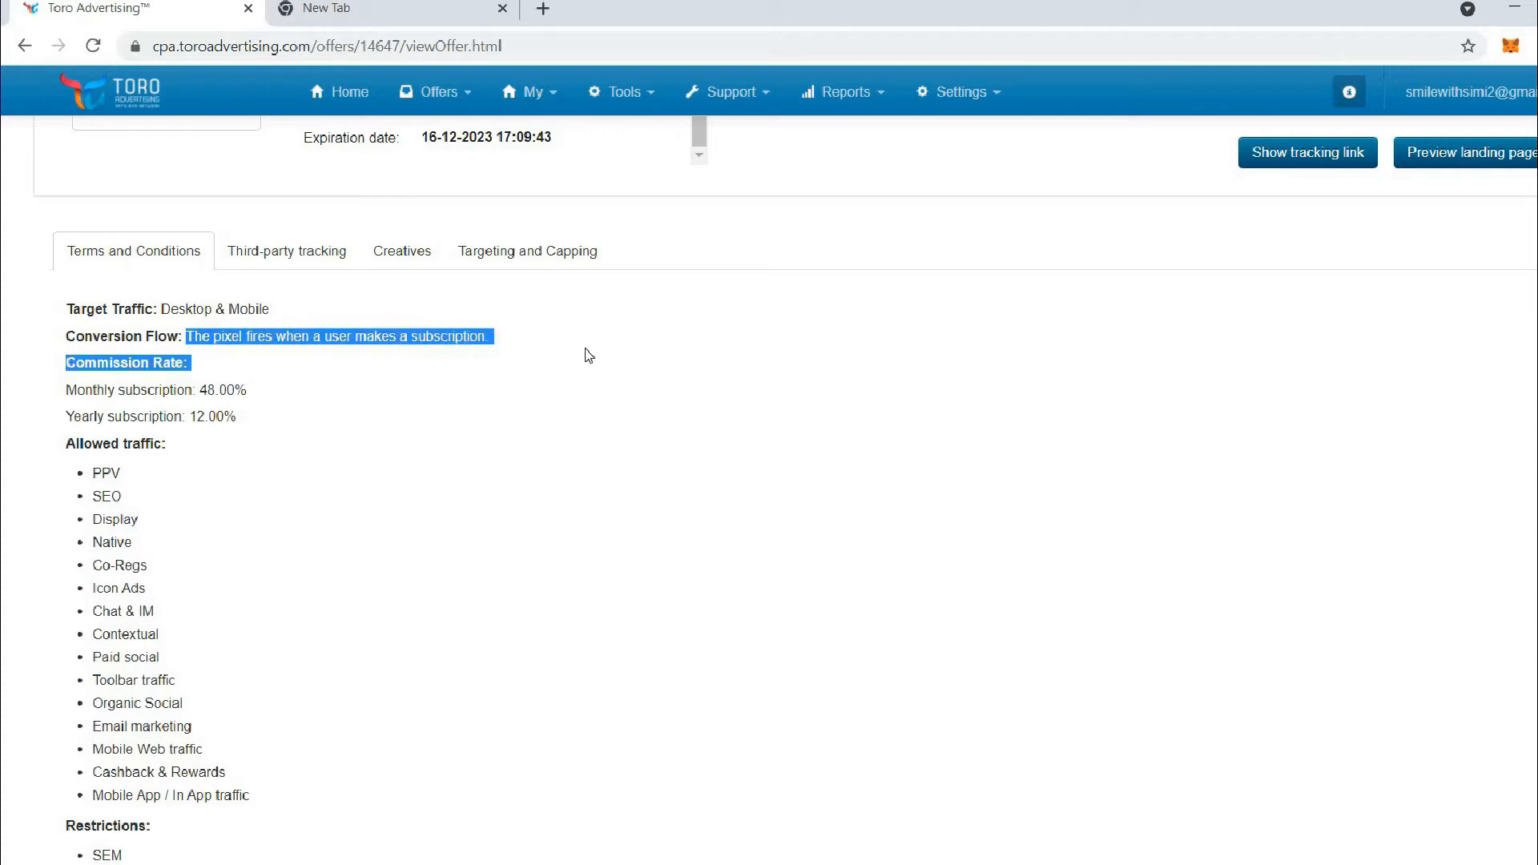
click(589, 355)
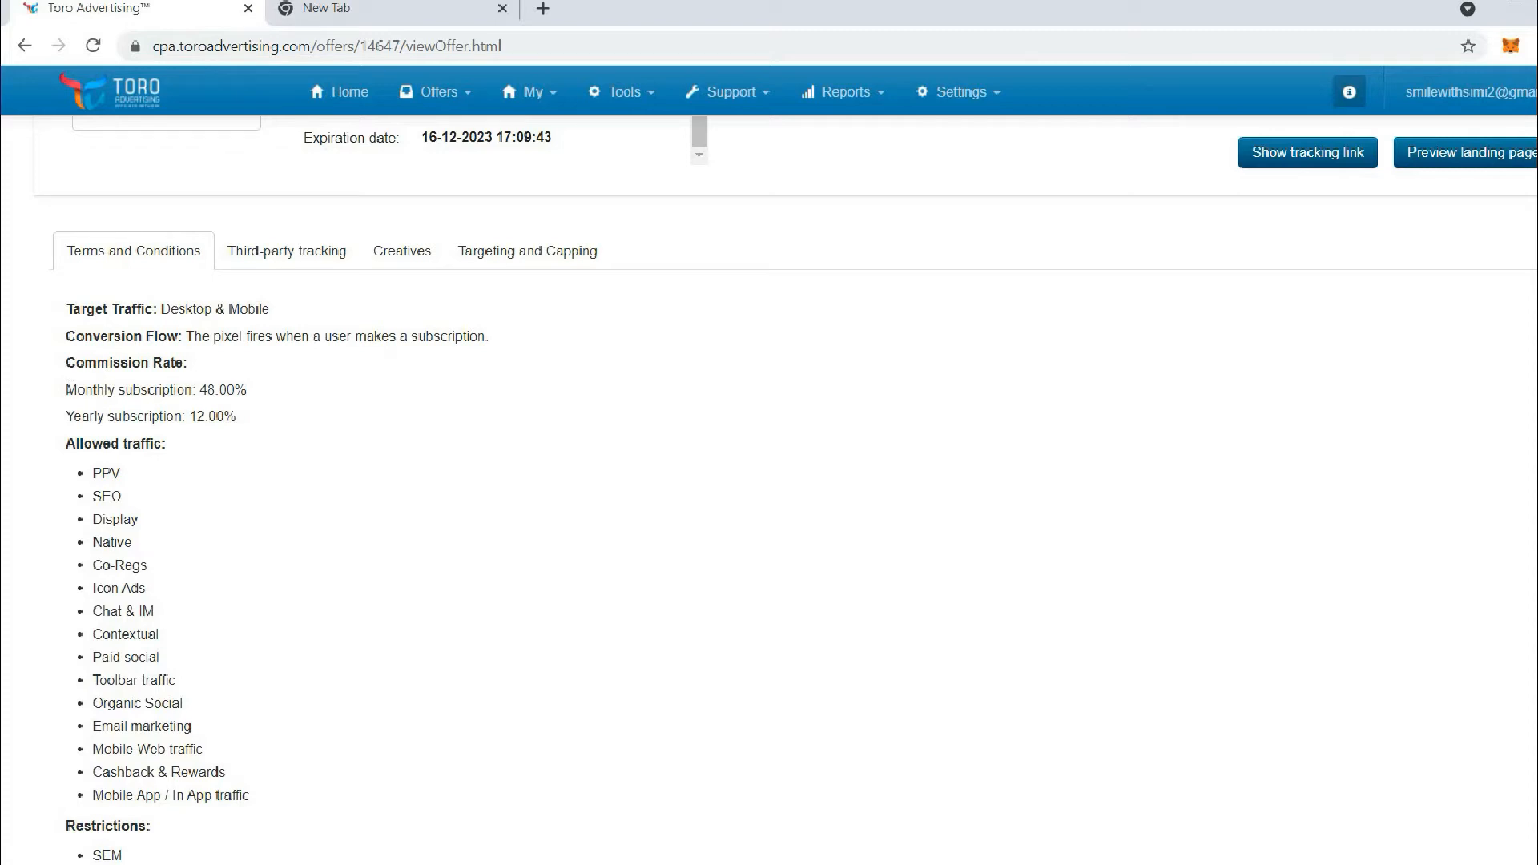
drag(66, 390, 270, 402)
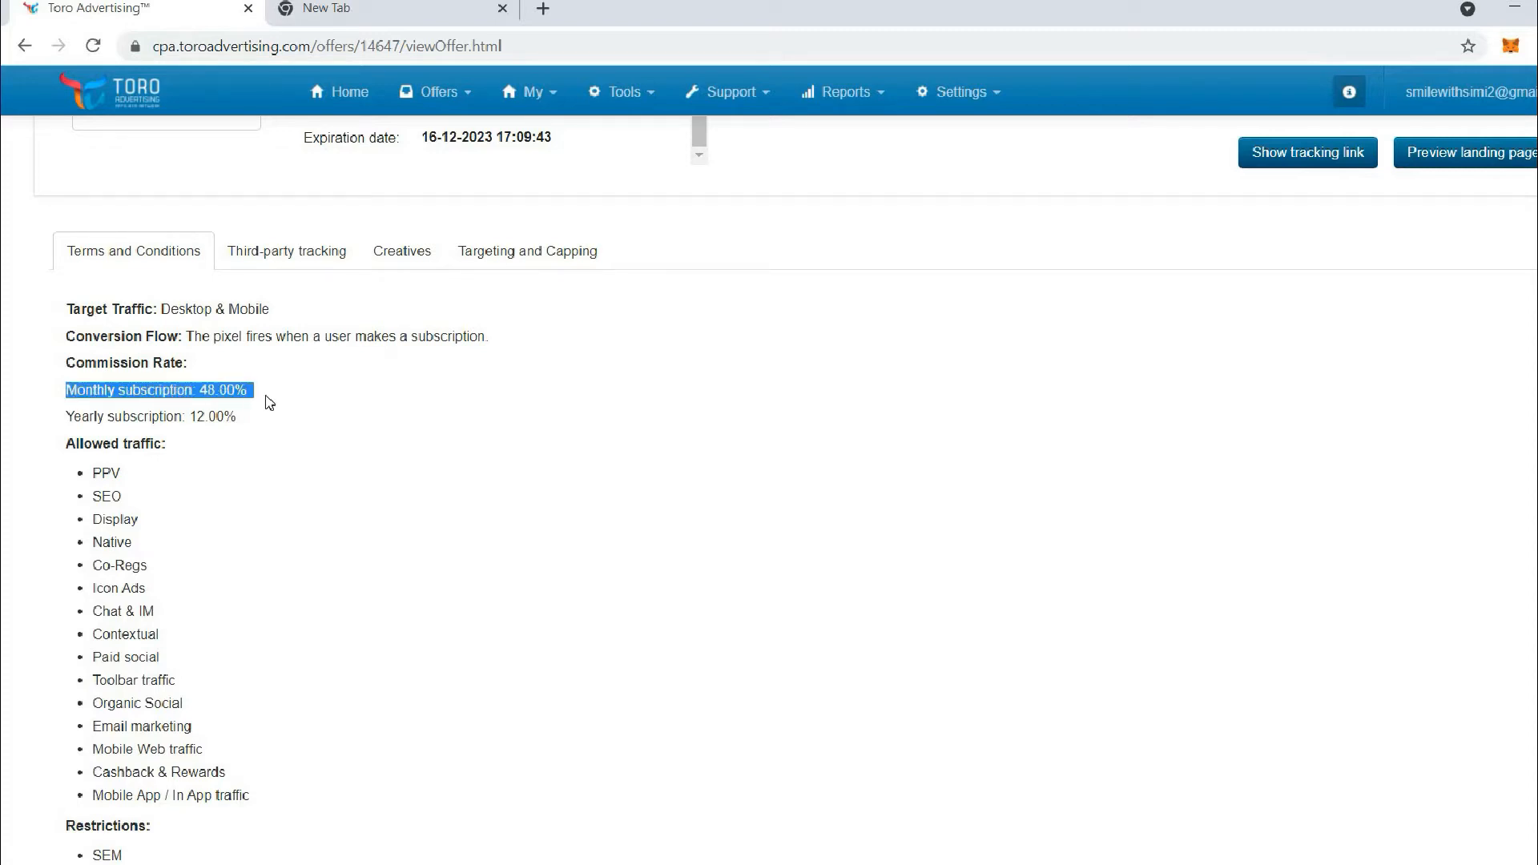
drag(65, 417, 255, 422)
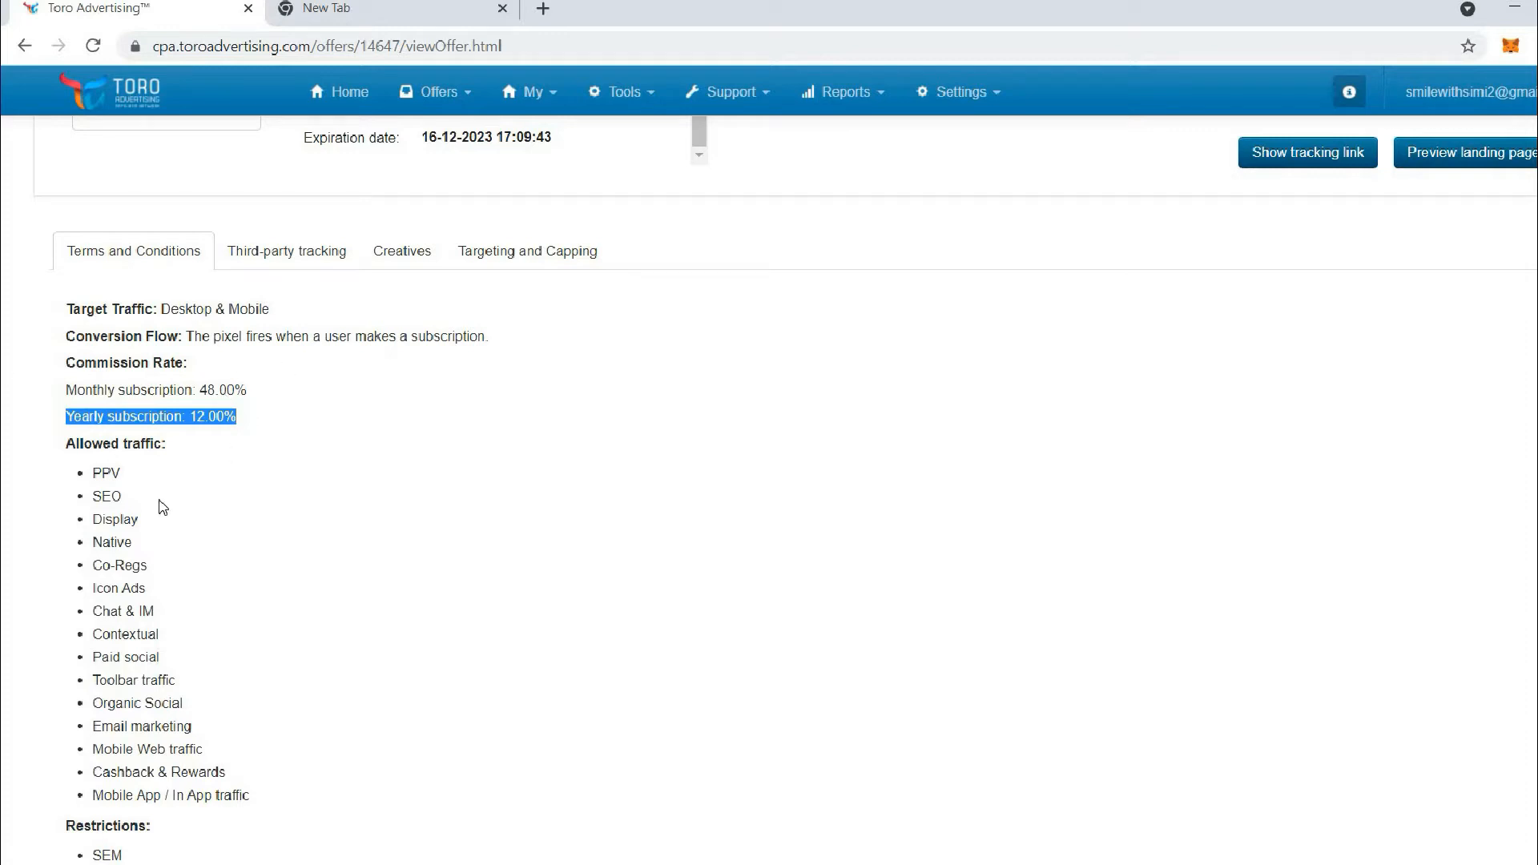
- Read the allowed traffic types, including paid social, and the restrictions in the offer's terms
click(75, 449)
drag(75, 447, 123, 483)
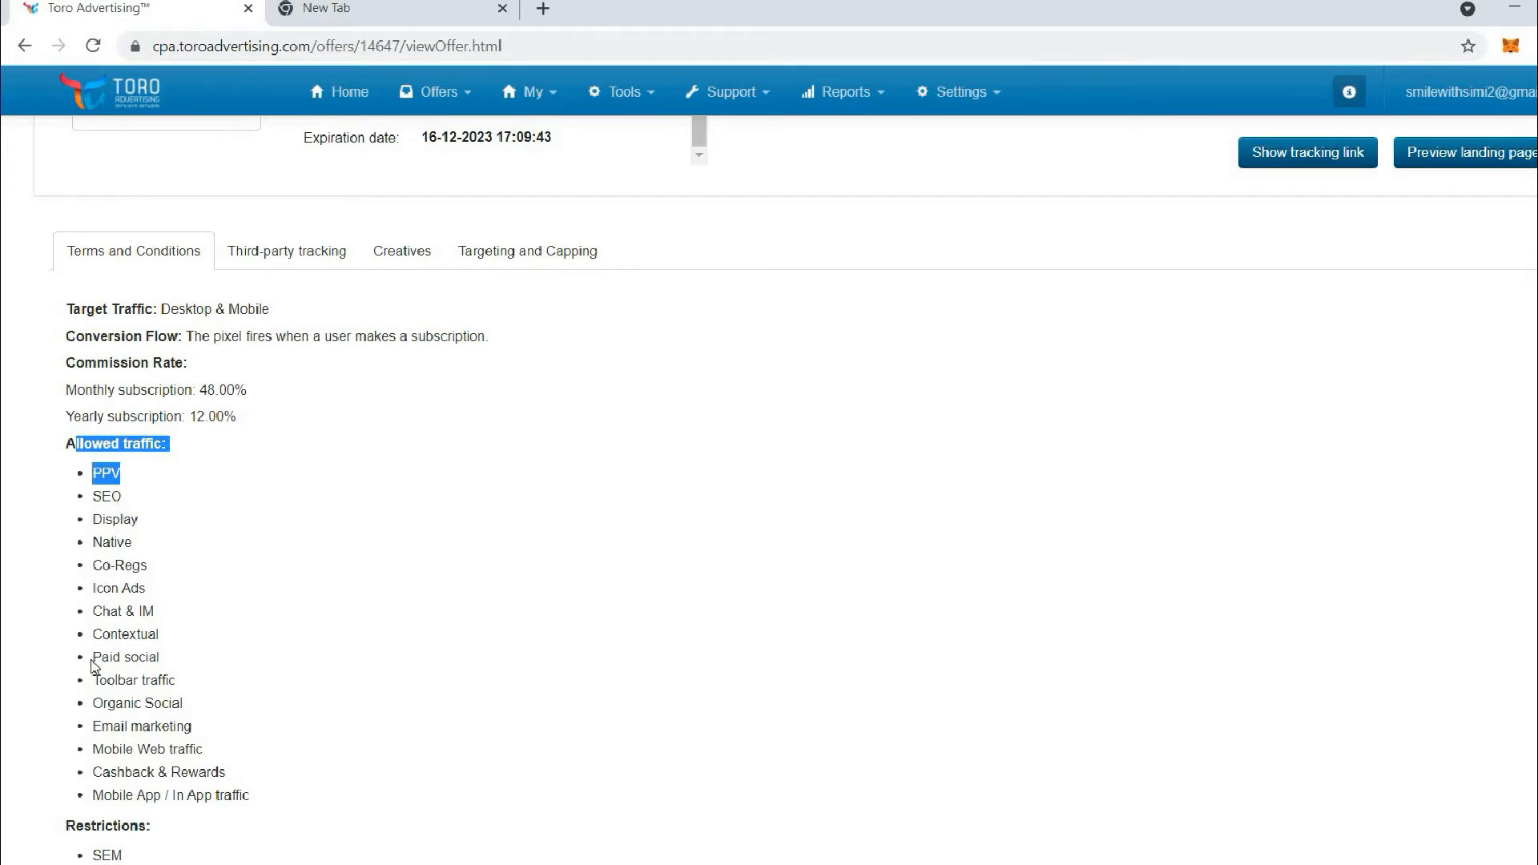
drag(92, 659, 186, 669)
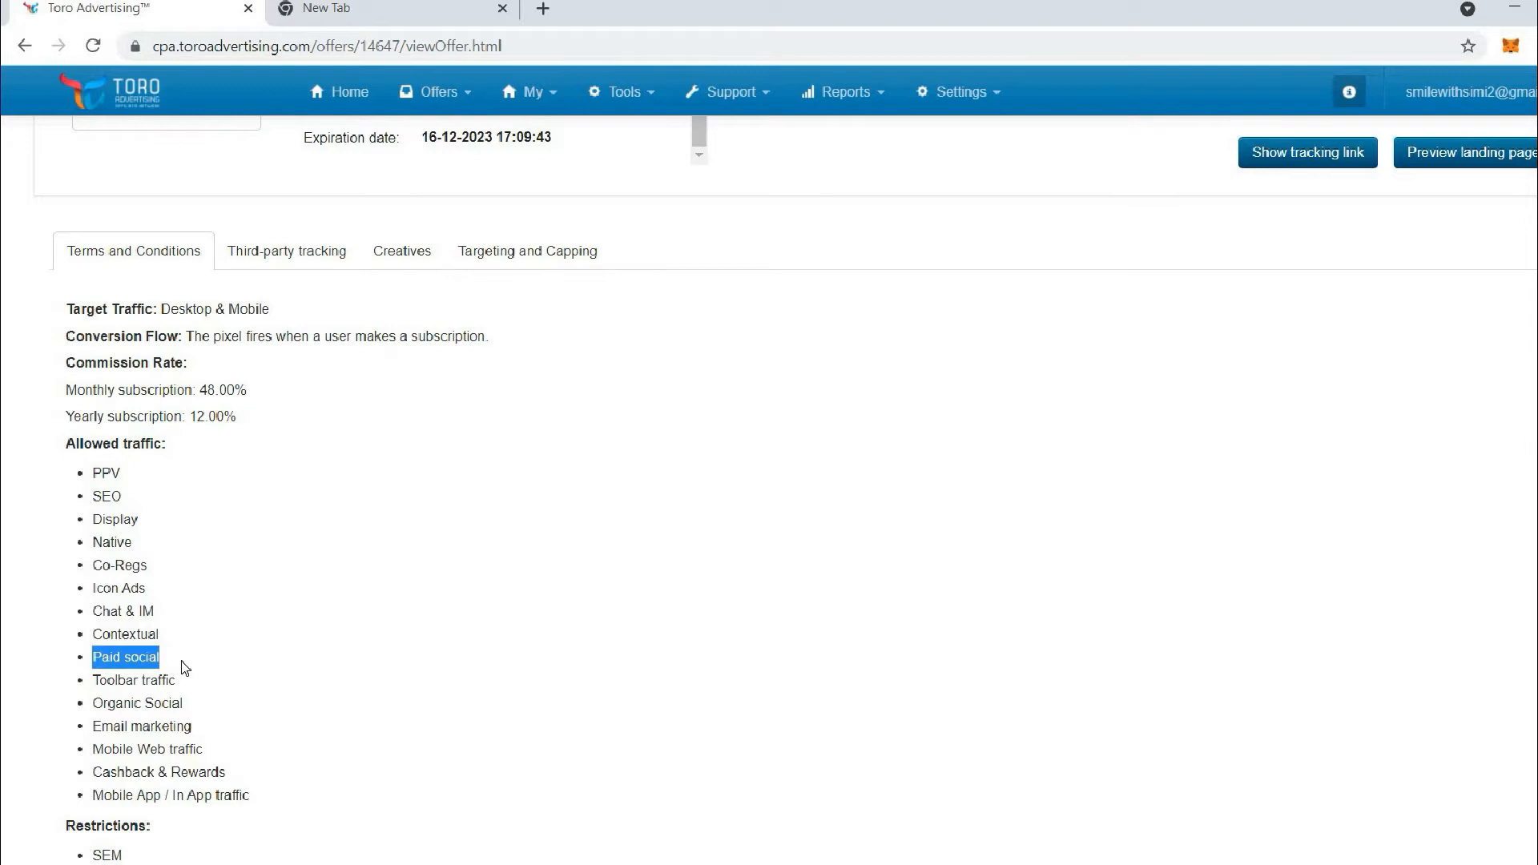
click(186, 668)
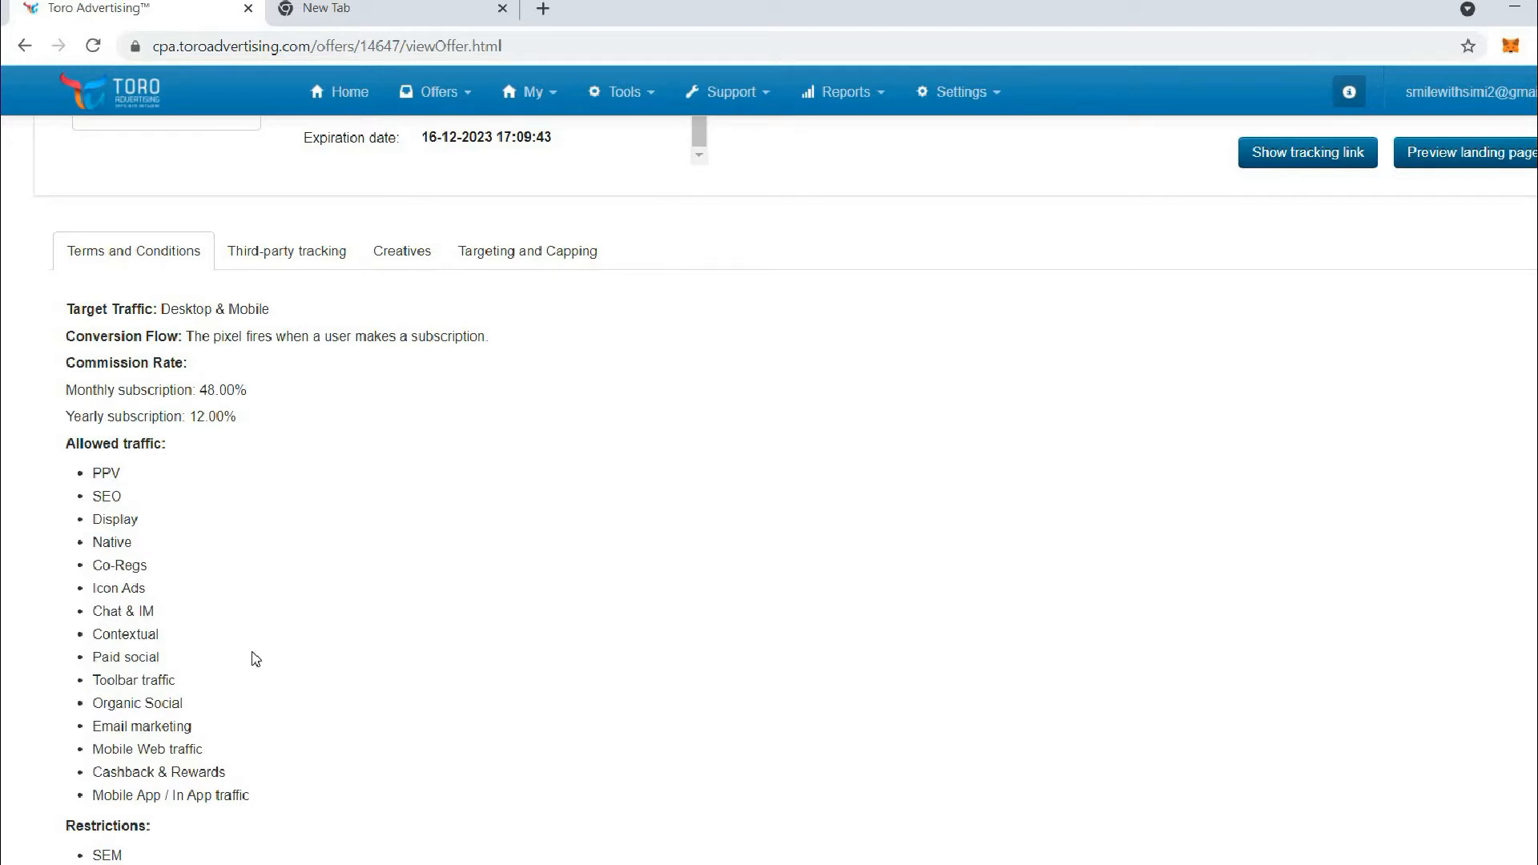
scroll(255, 659, down, 3)
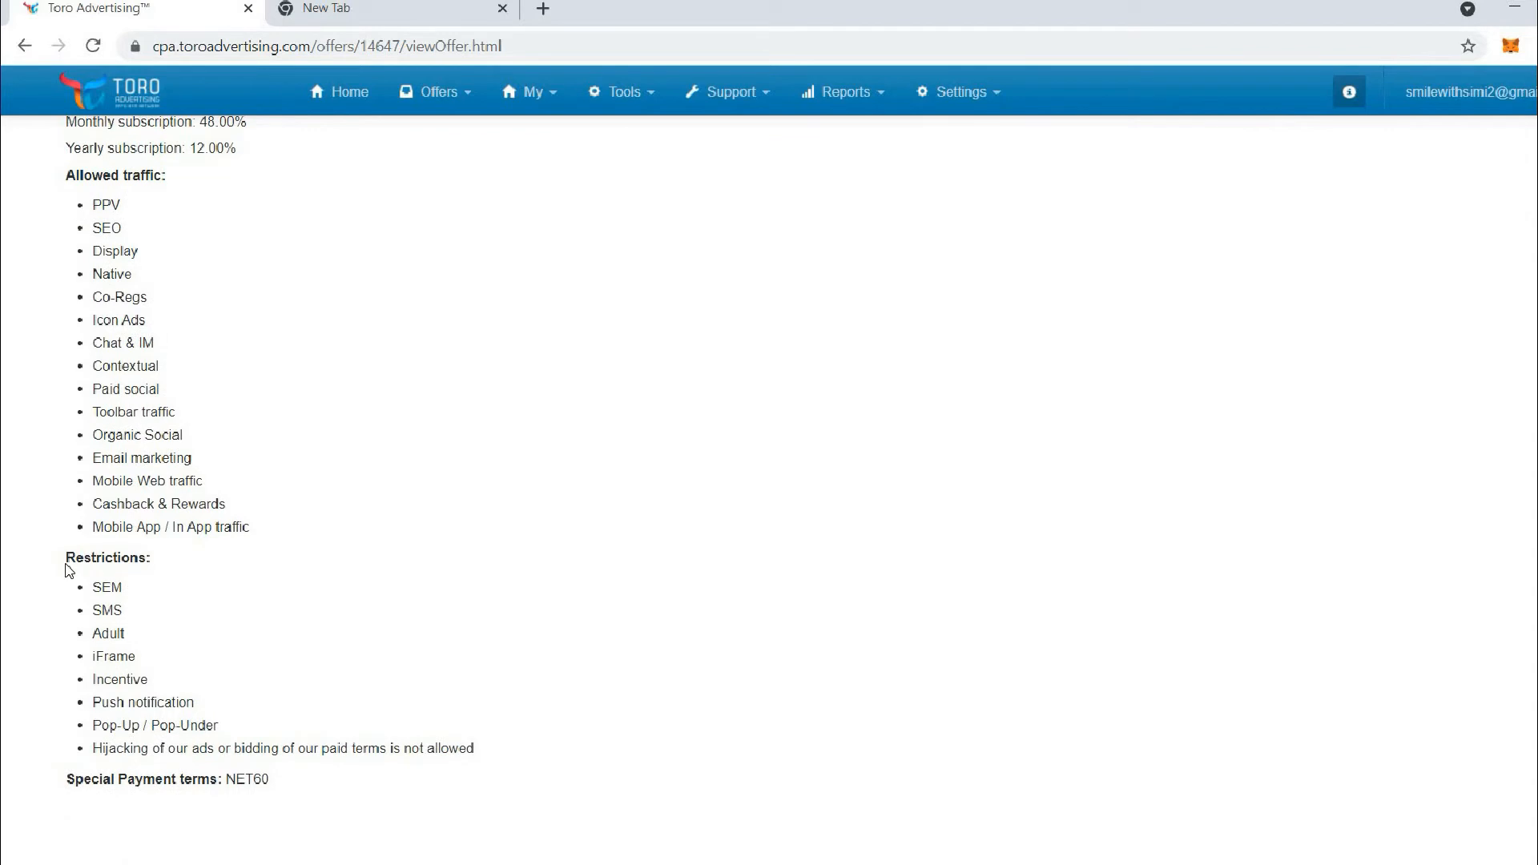
drag(162, 570, 122, 590)
- Show the Canva Pro offer's tracking link, copy the whole link and close the dialog
scroll(282, 631, up, 7)
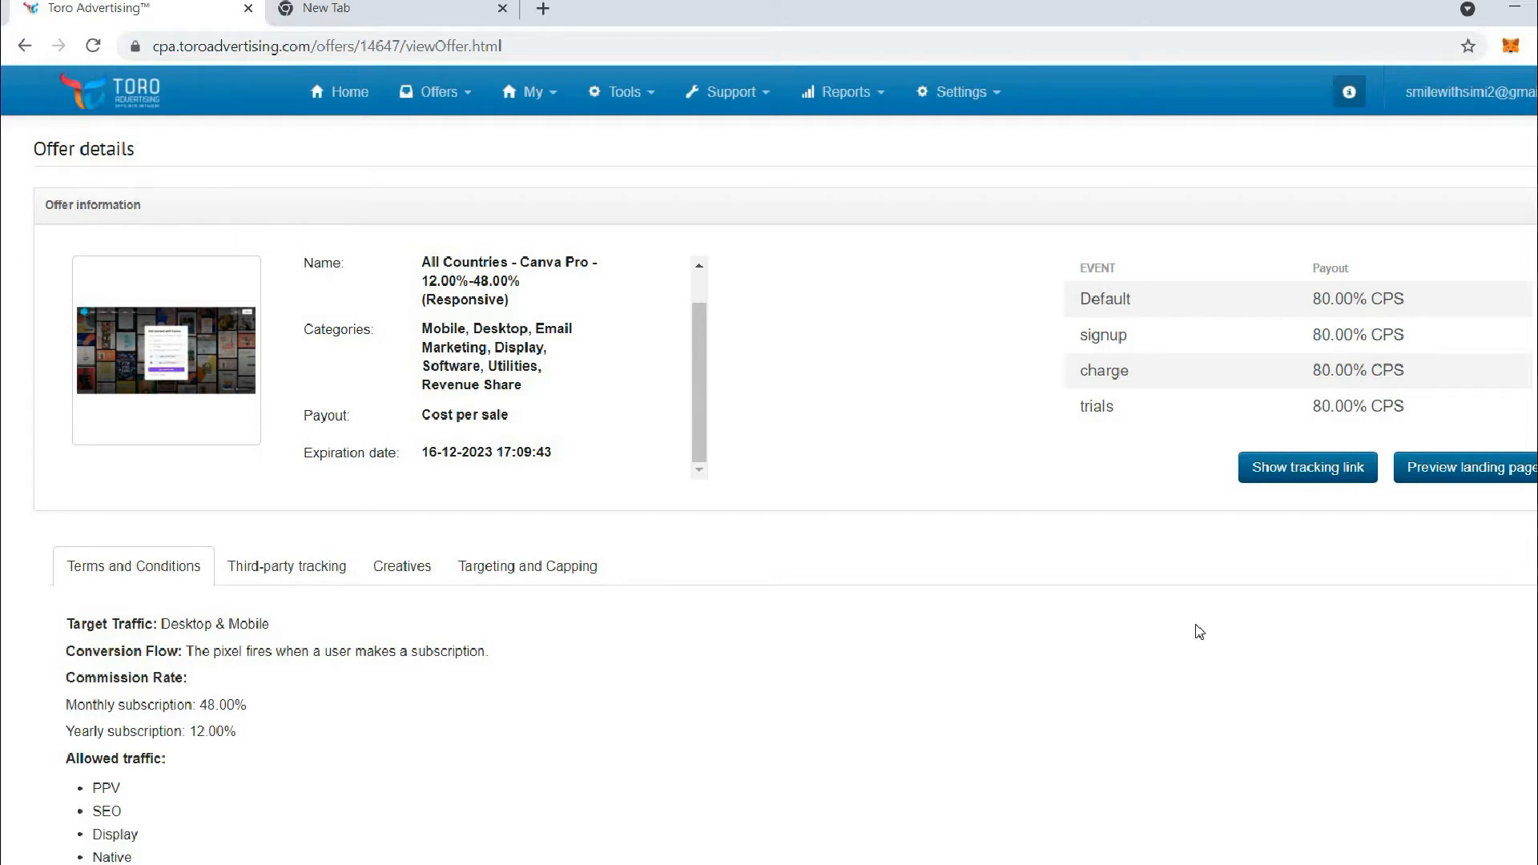
click(1264, 481)
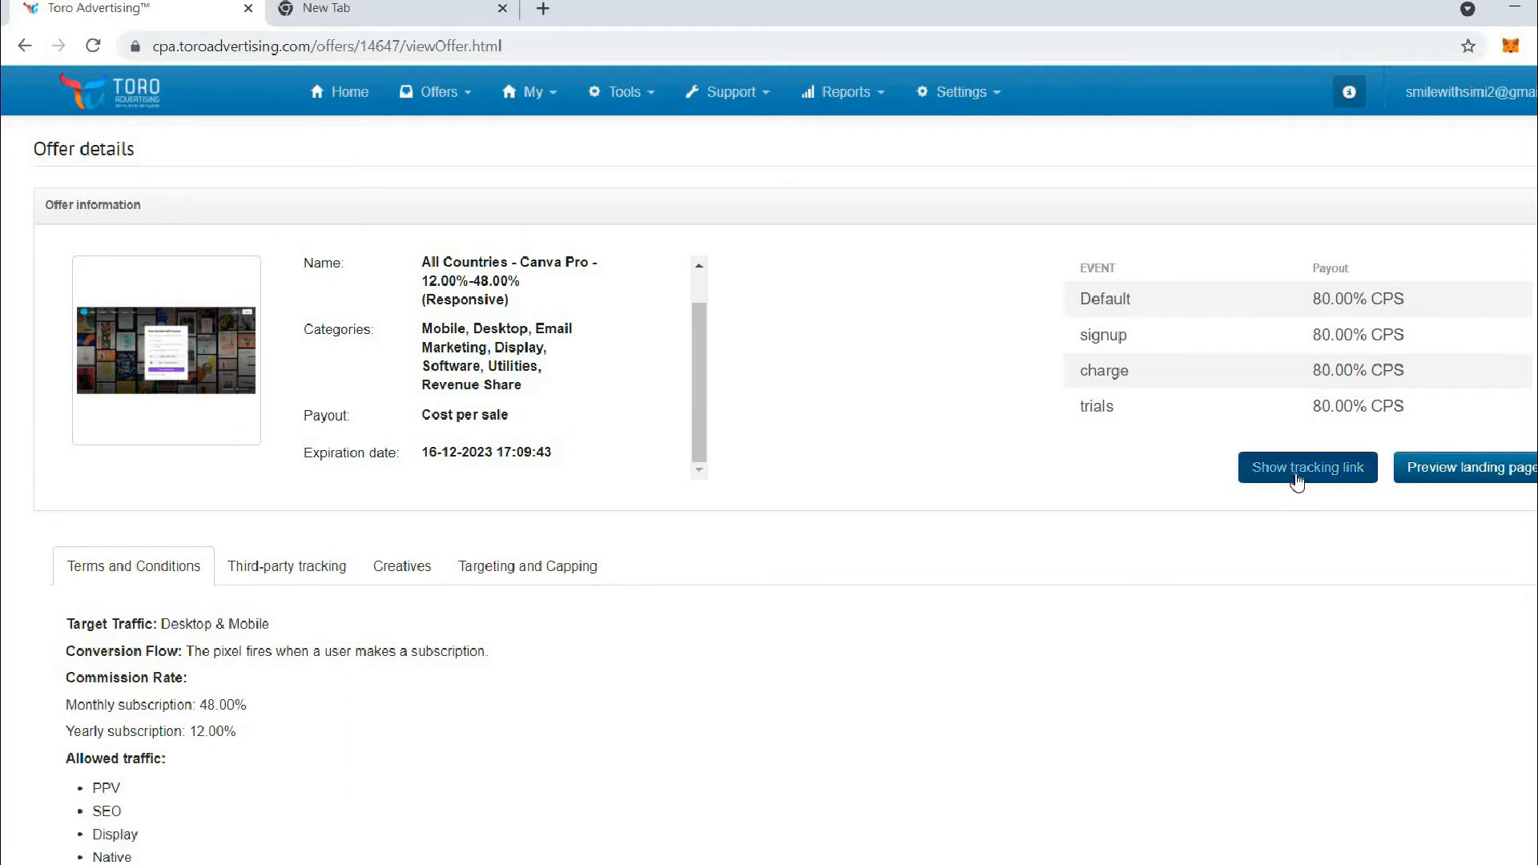
drag(905, 400, 560, 403)
right_click(595, 403)
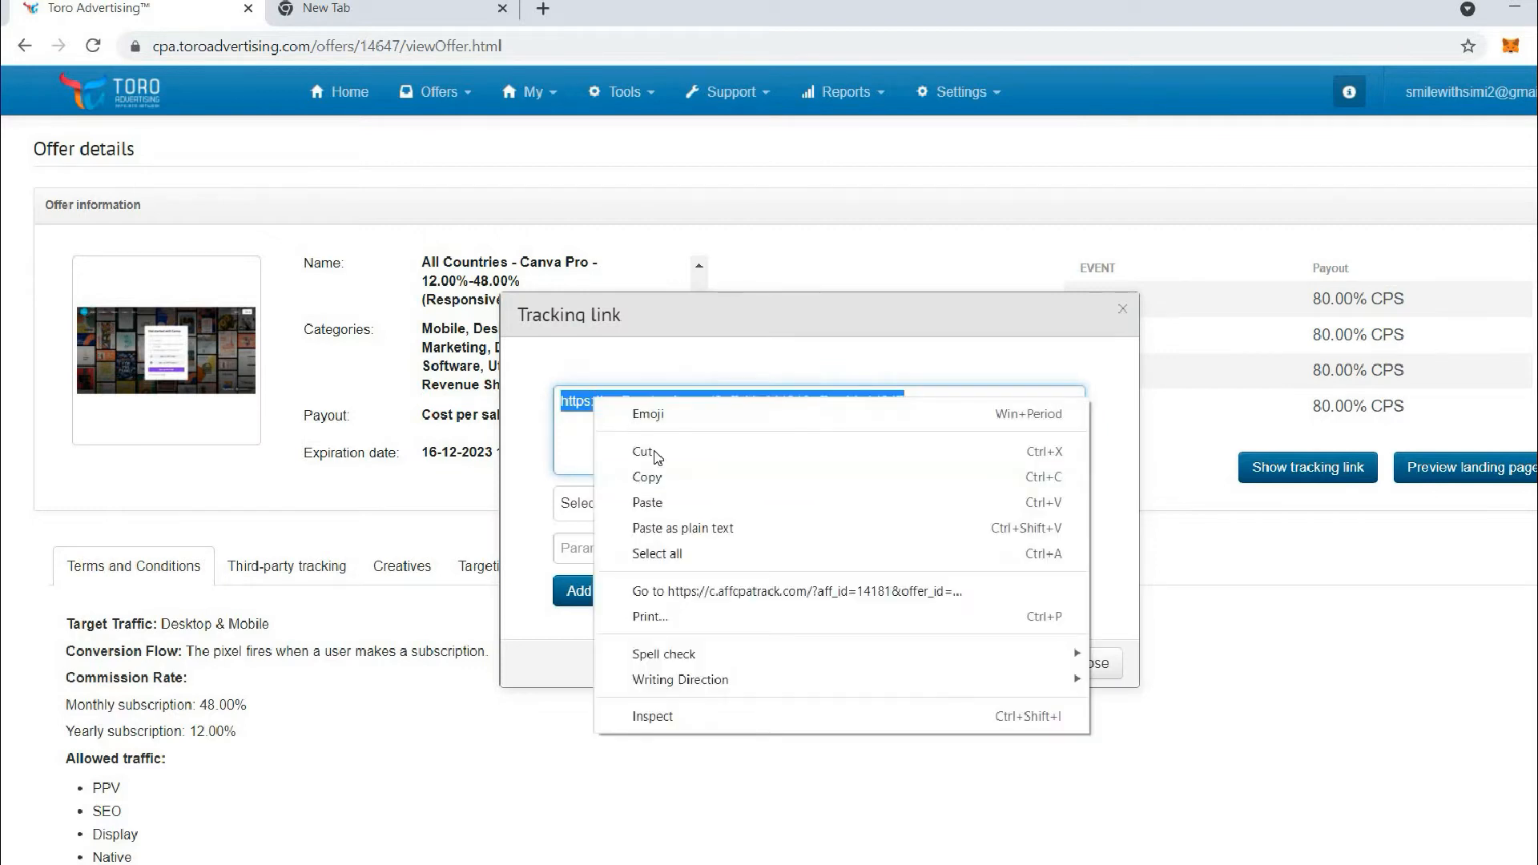
click(653, 478)
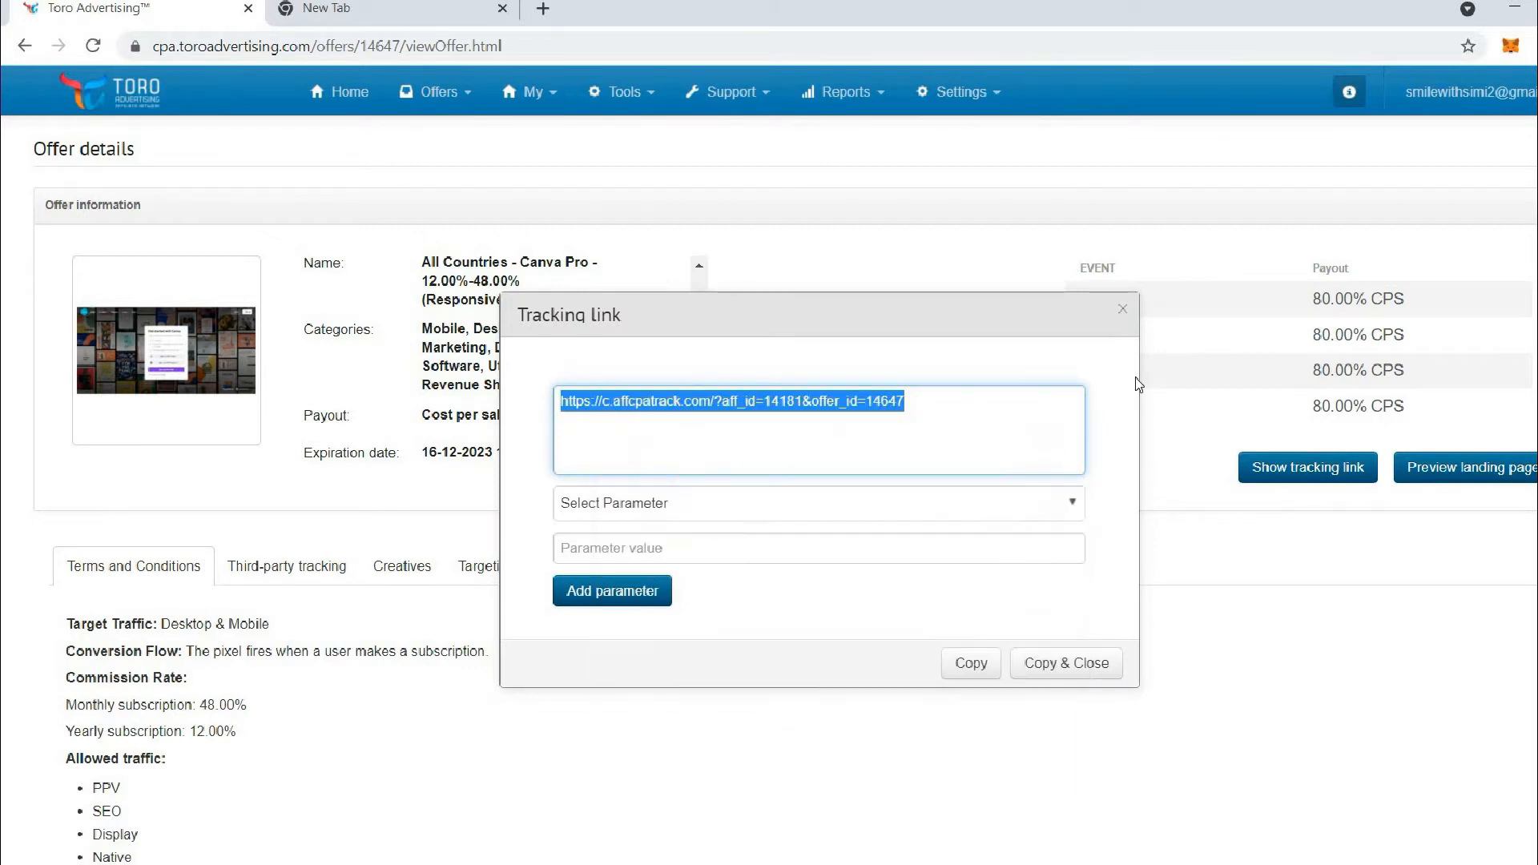
click(1122, 309)
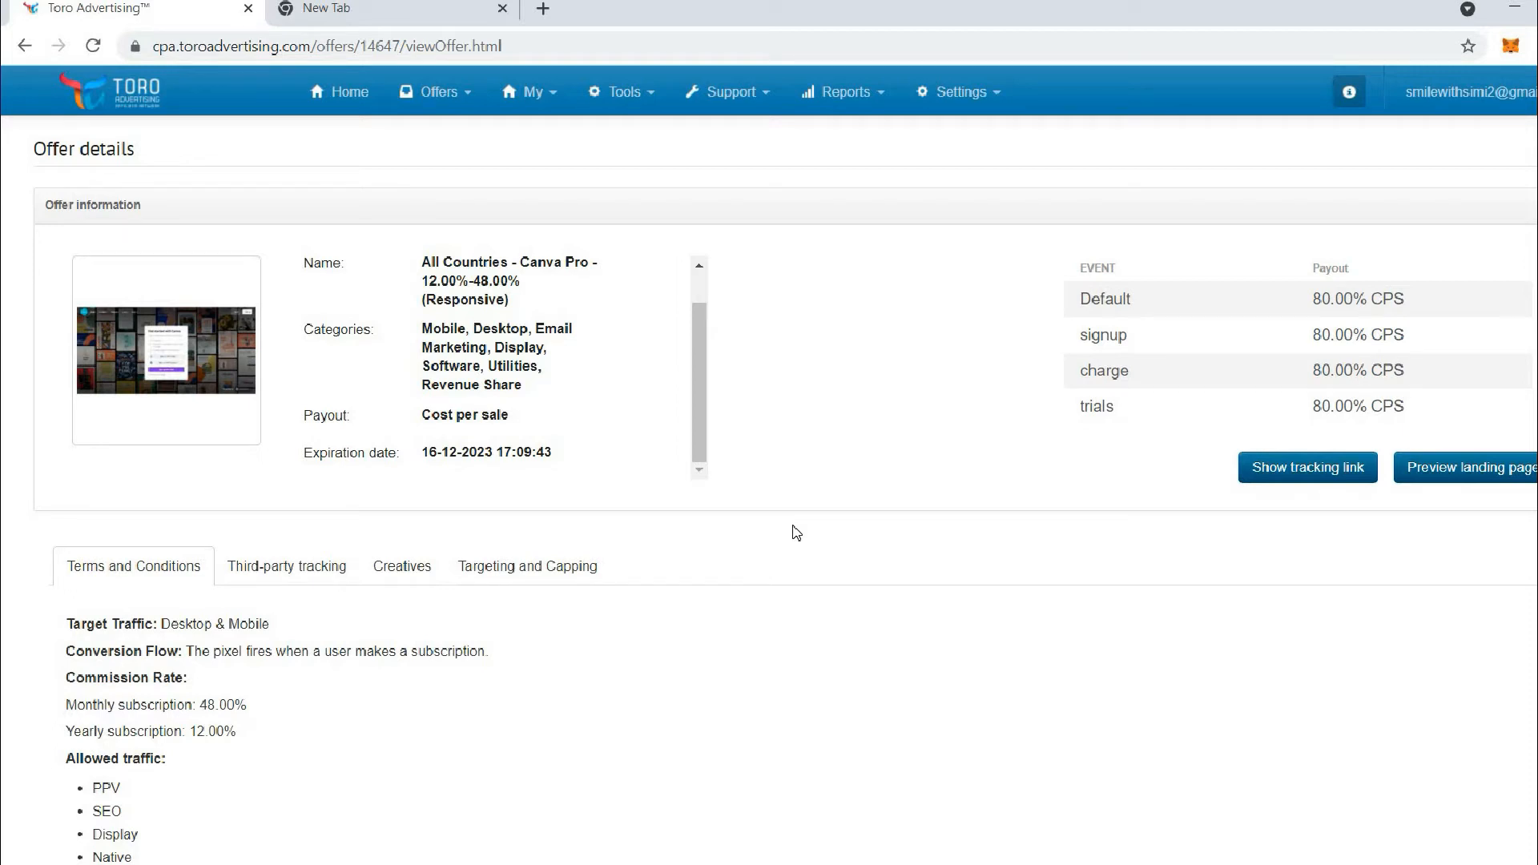
- Open mydigisolutions-live-my-cheetah-website-6.cheetah.builderall.com in the empty browser tab and look over the Canva landing page
click(418, 9)
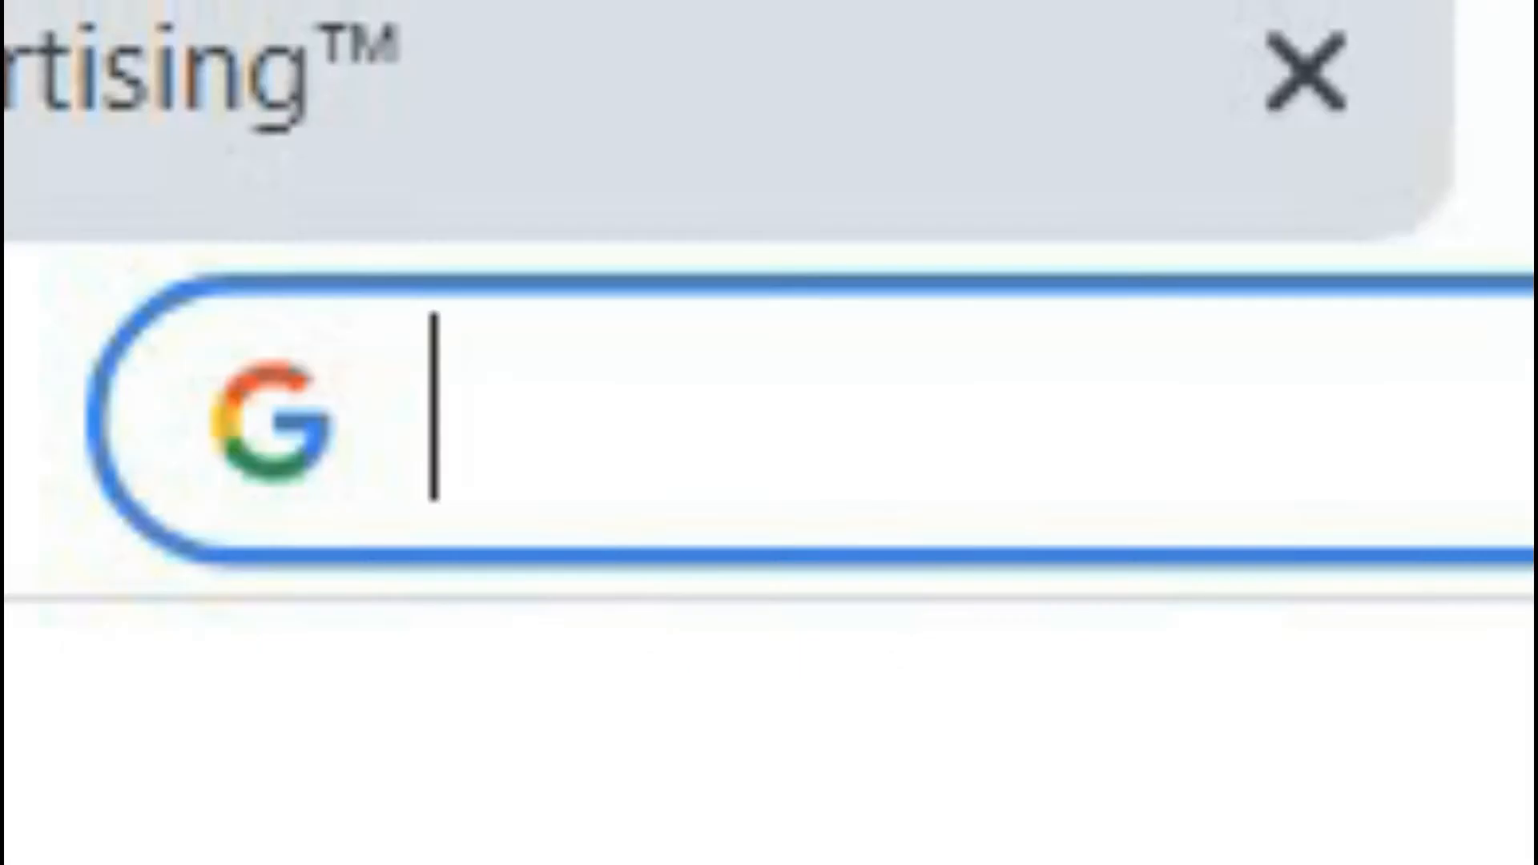
key(ctrl+v)
key(Return)
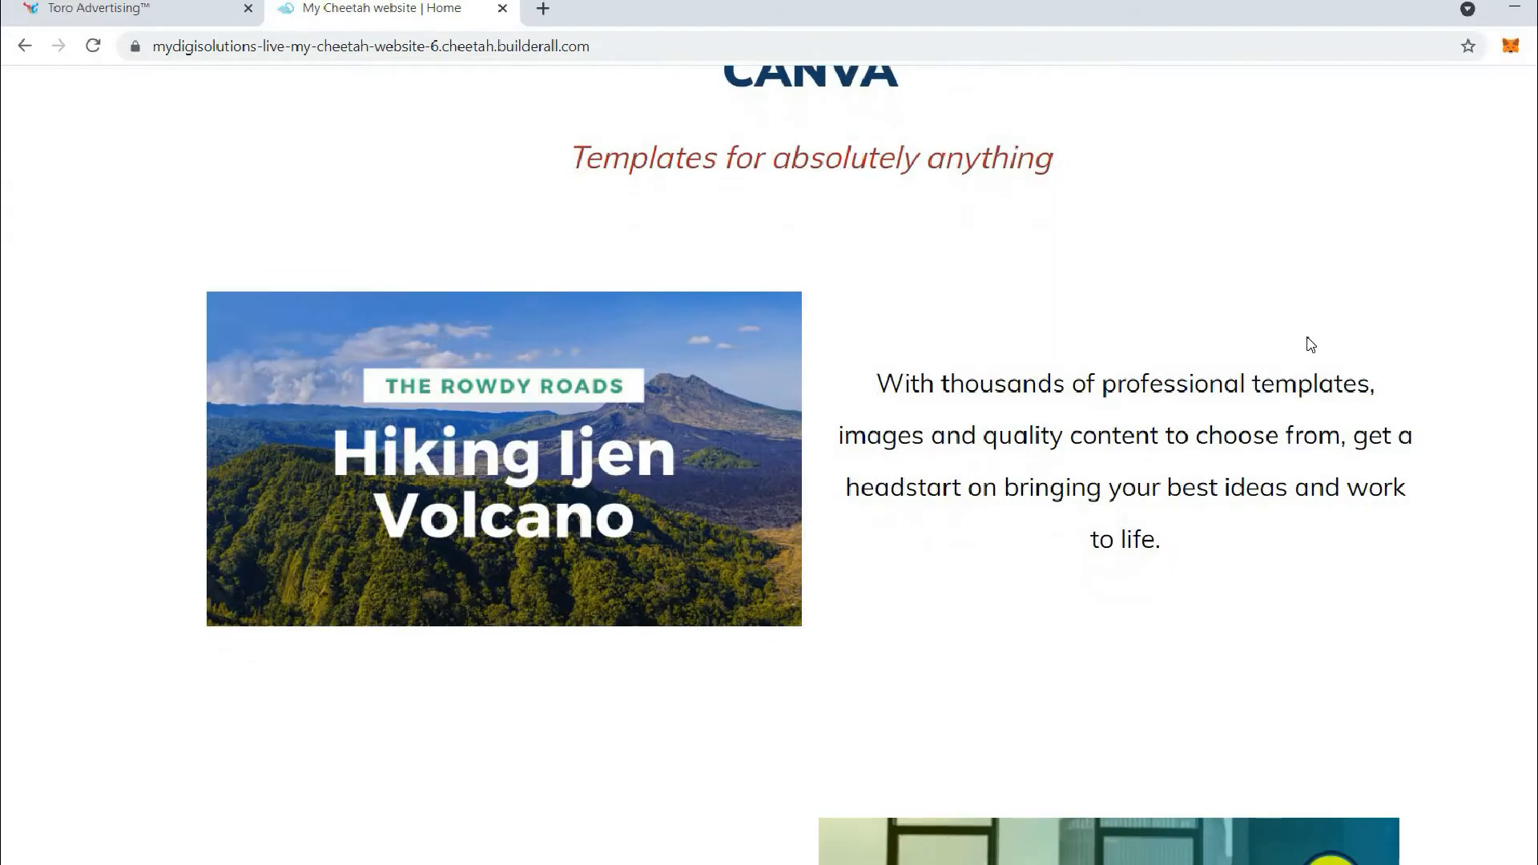
scroll(1310, 344, down, 1)
scroll(1309, 344, up, 2)
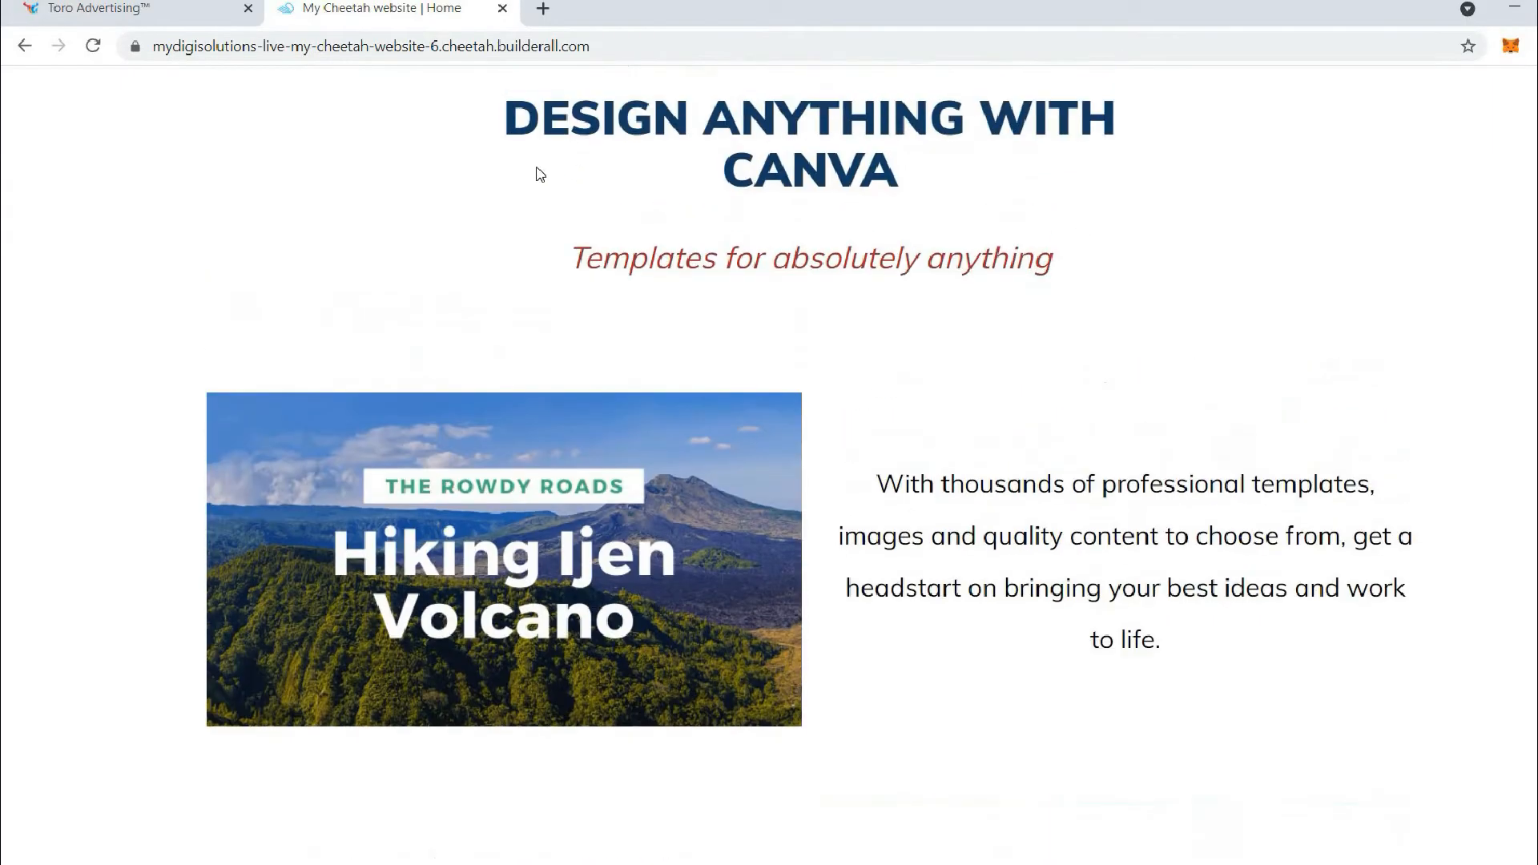
- Check the landing page against the Canva Pro offer details and examine its main headline
click(167, 16)
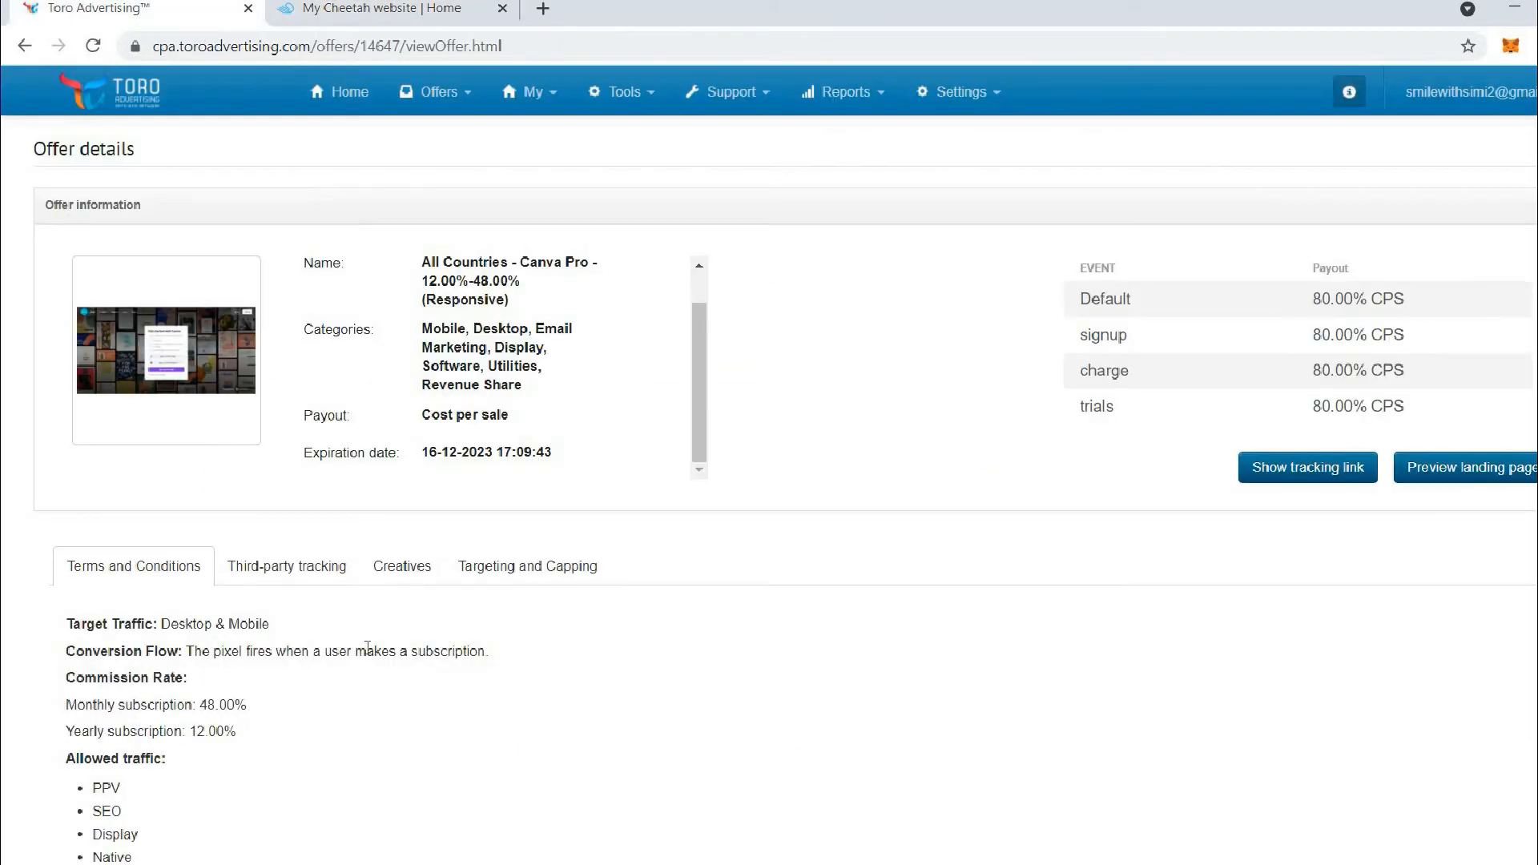
click(386, 17)
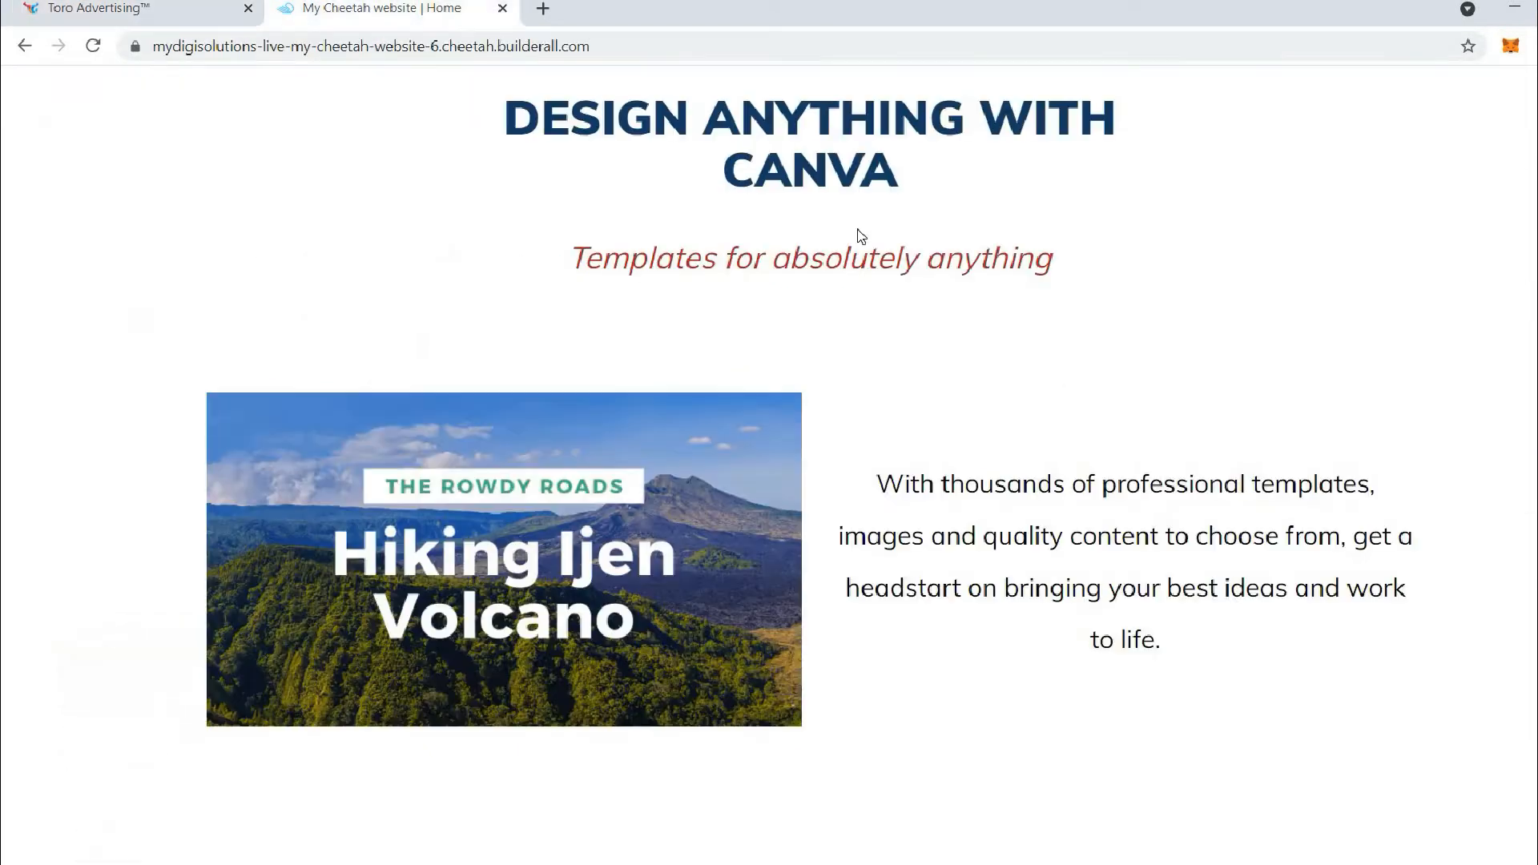
drag(504, 116, 911, 175)
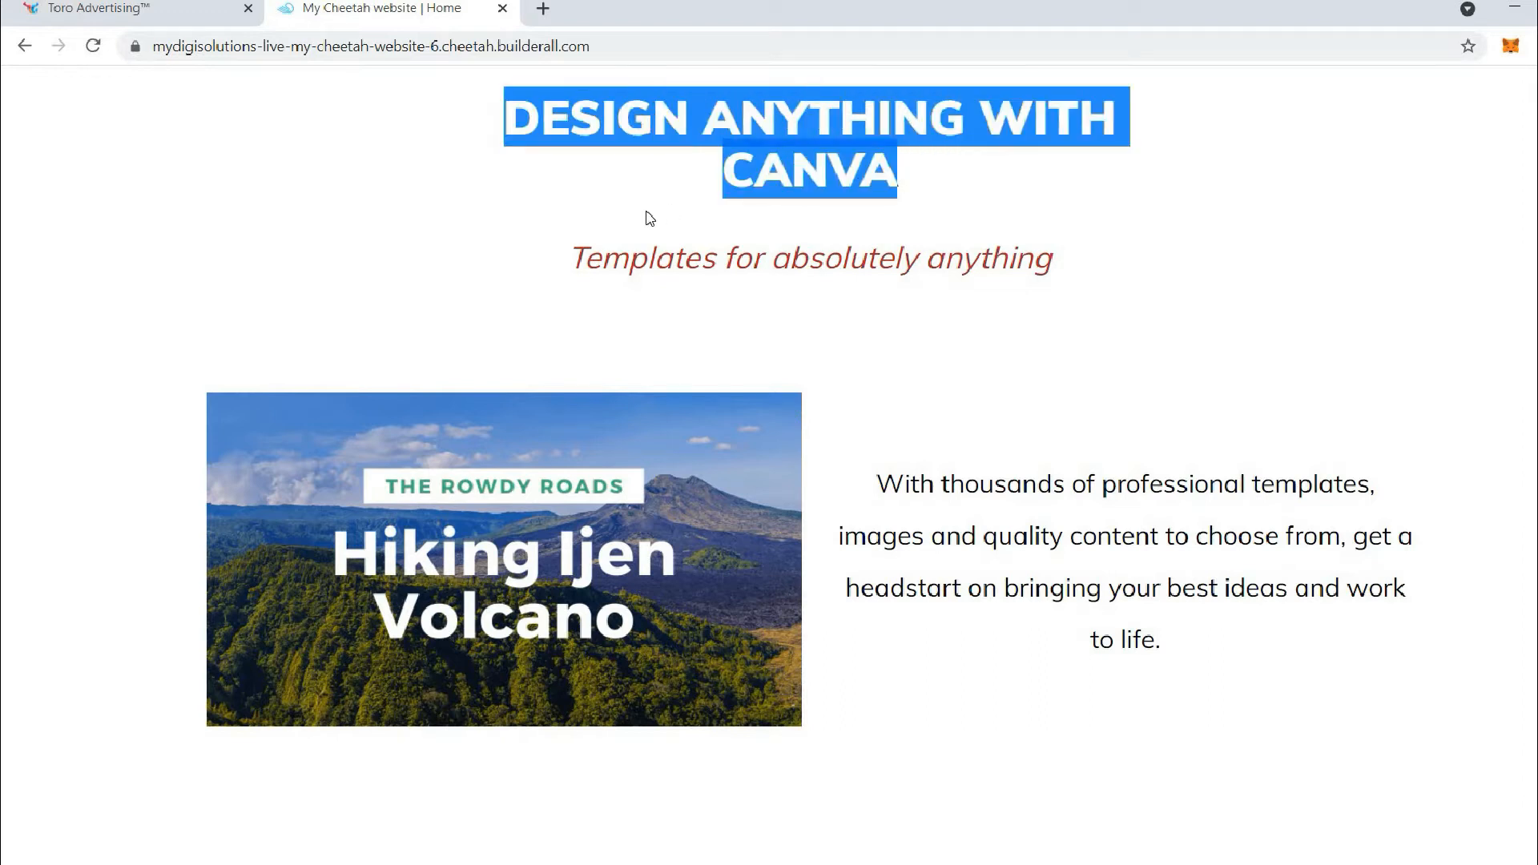
click(542, 280)
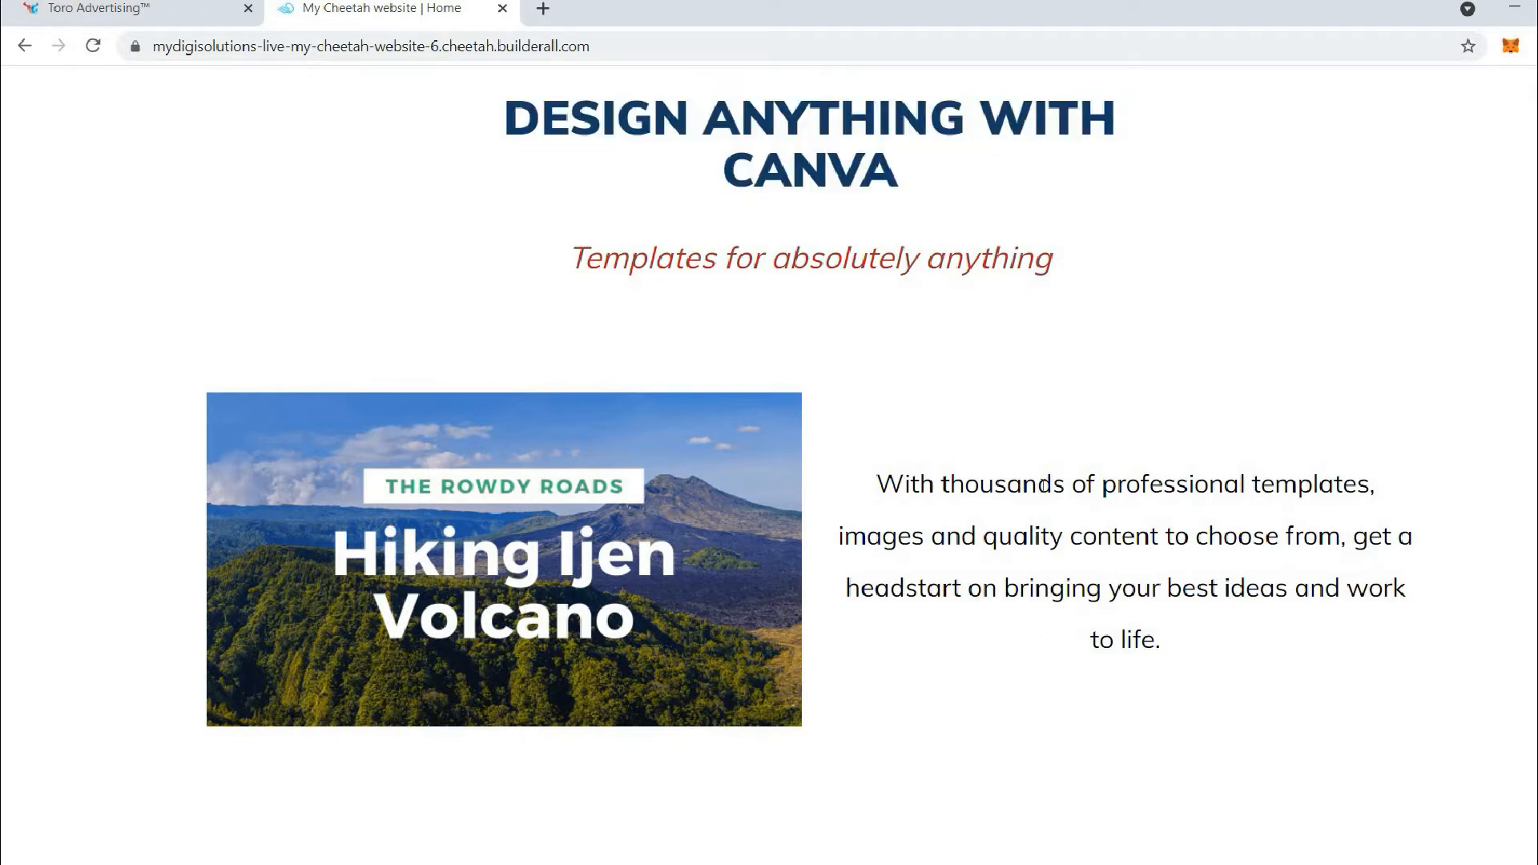
- Look over the Canva landing page's template and team sections and its Explore Canva Pro Now call to action
scroll(817, 710, down, 2)
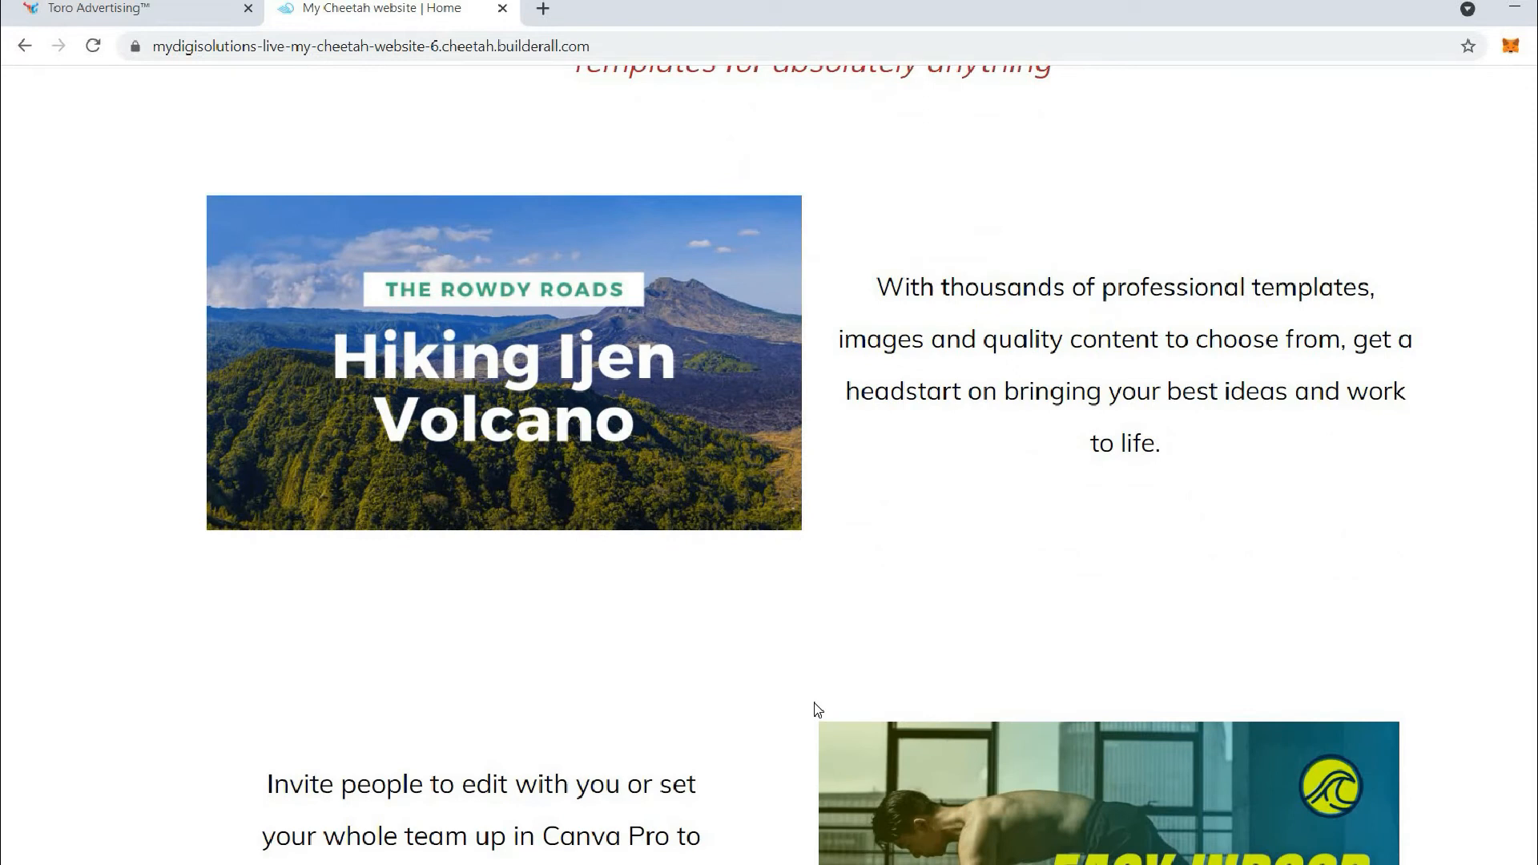
scroll(816, 709, down, 5)
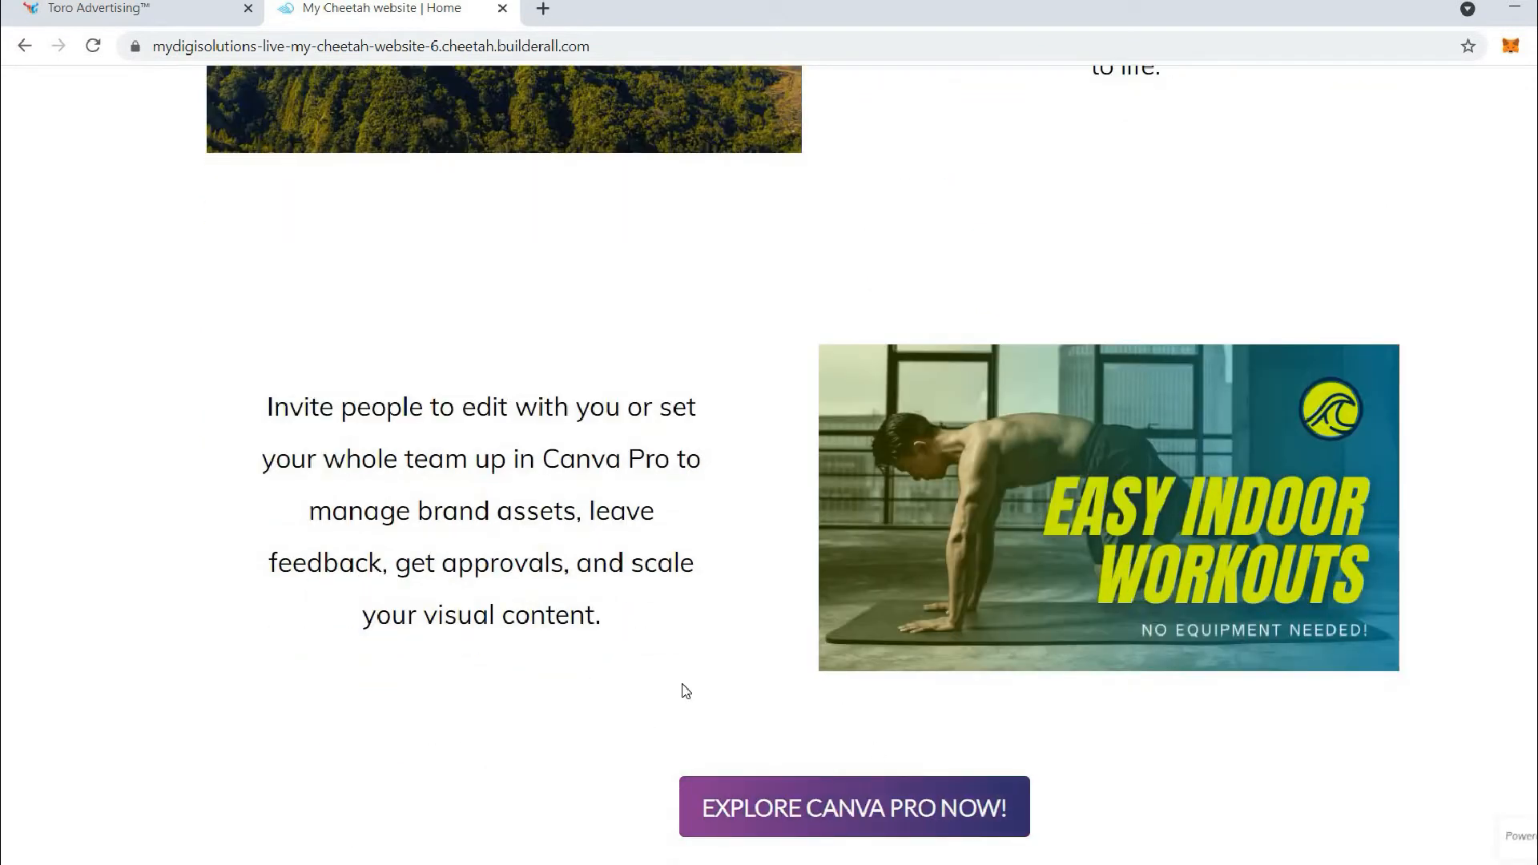
scroll(685, 691, up, 7)
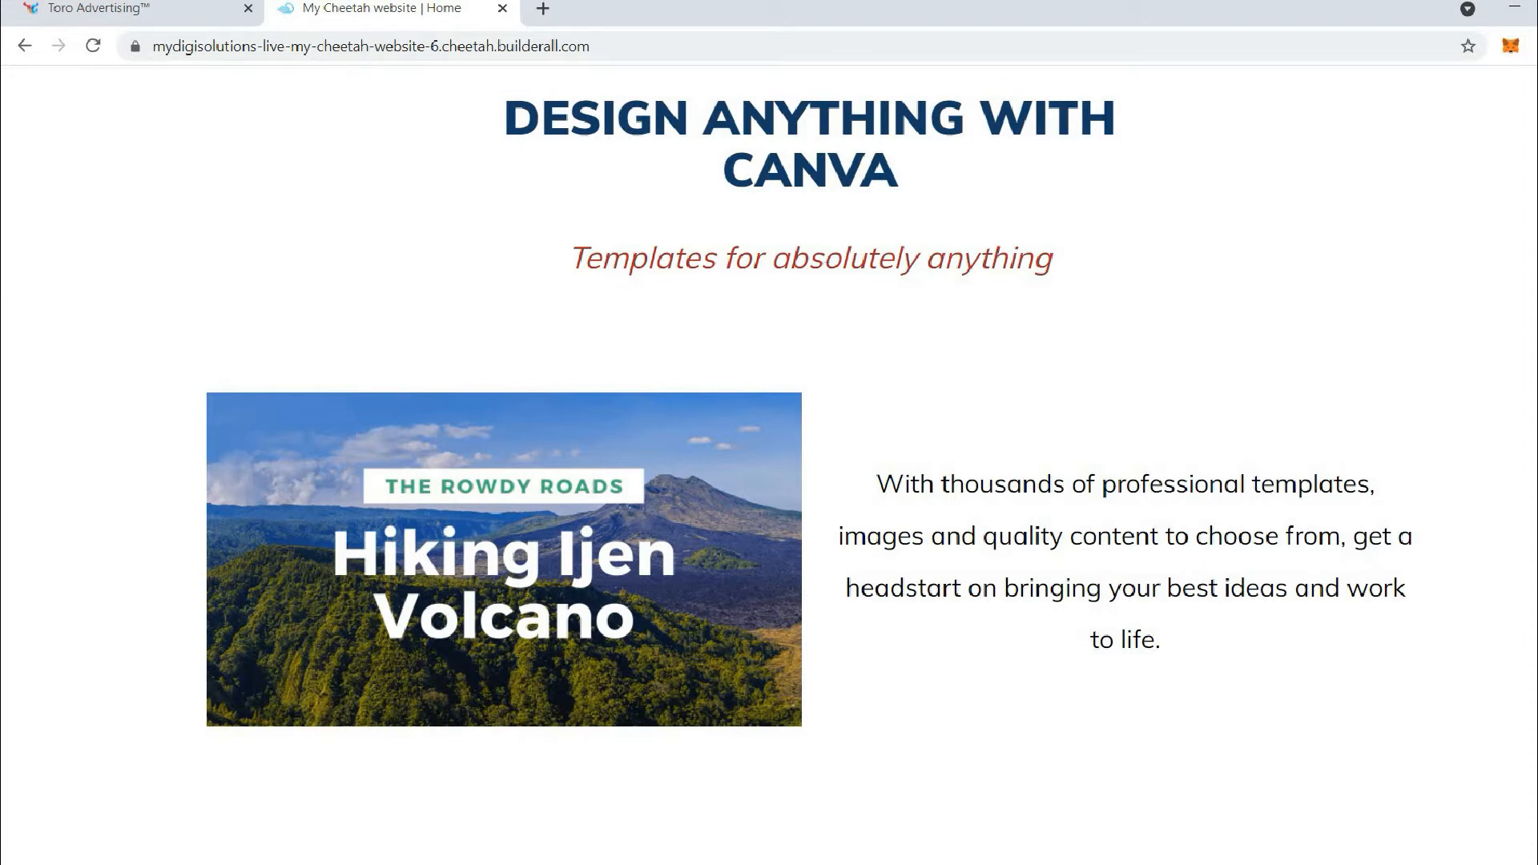
- Open Facebook Ads Manager in a new browser tab and start creating a new campaign
click(544, 9)
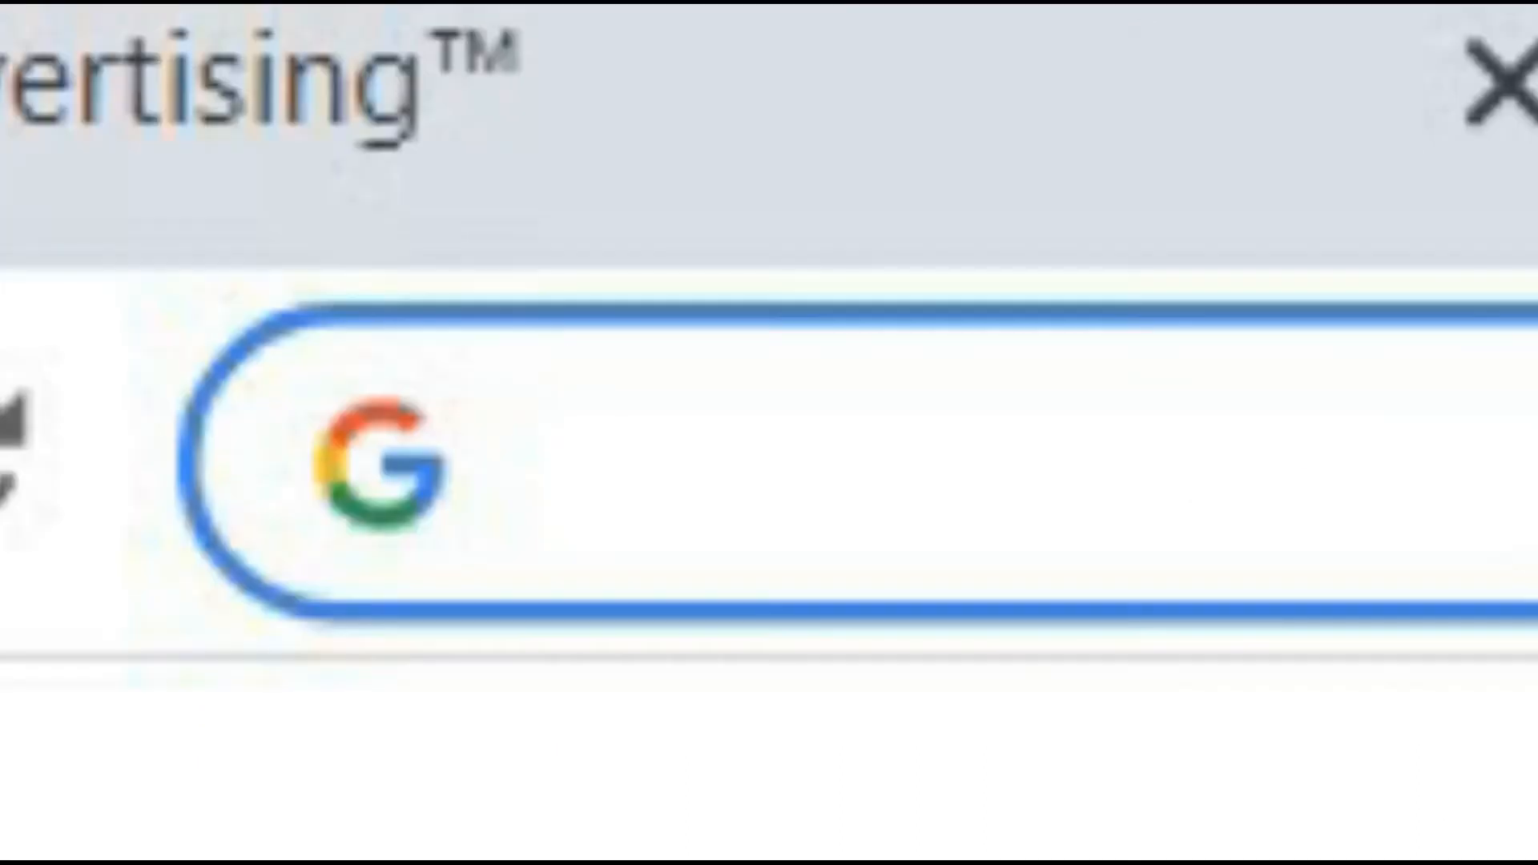
text(ad)
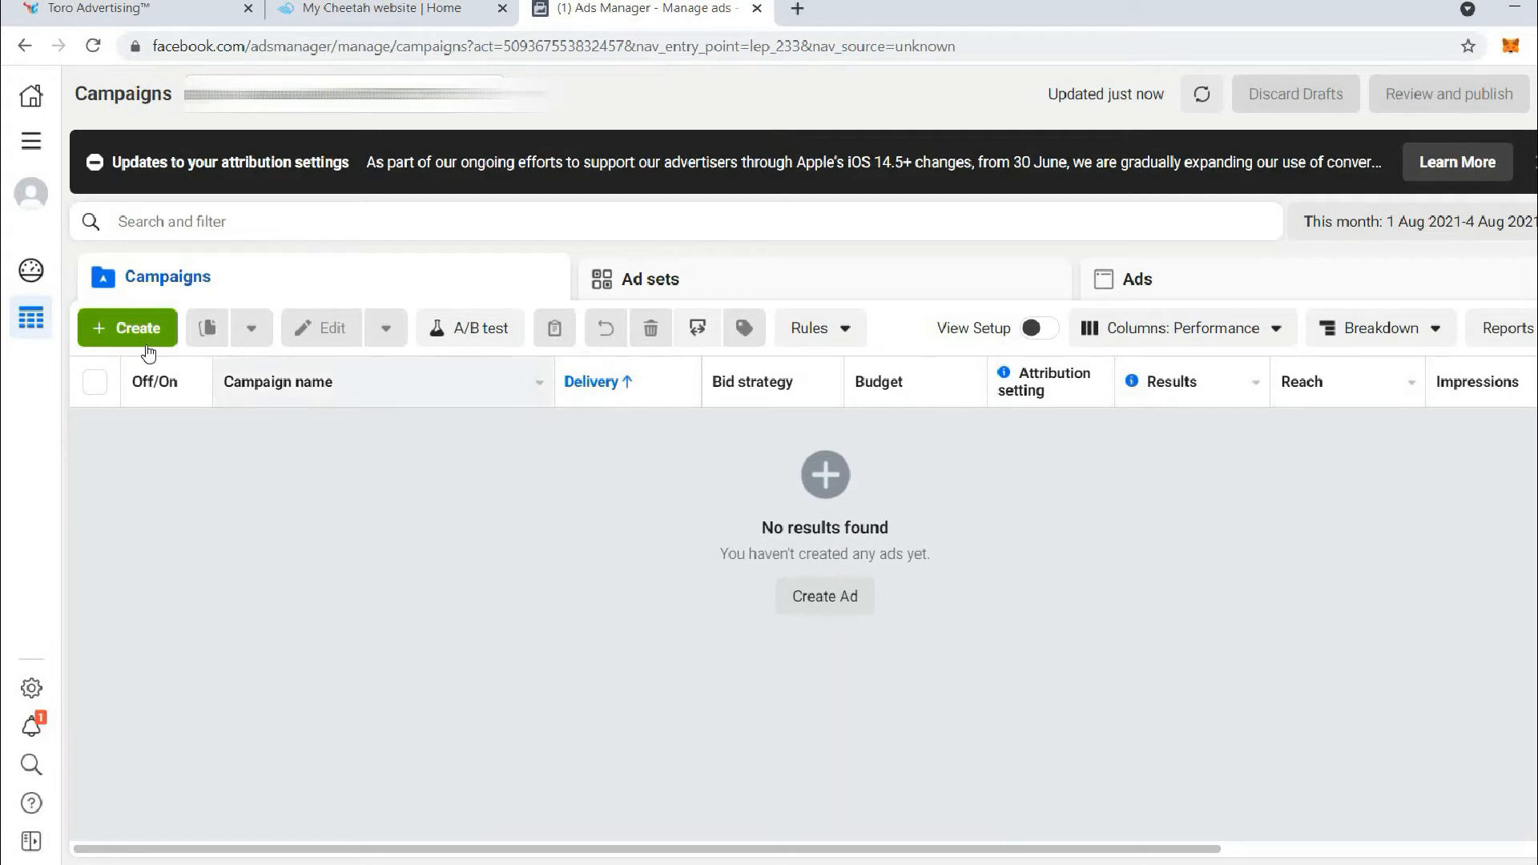
click(120, 328)
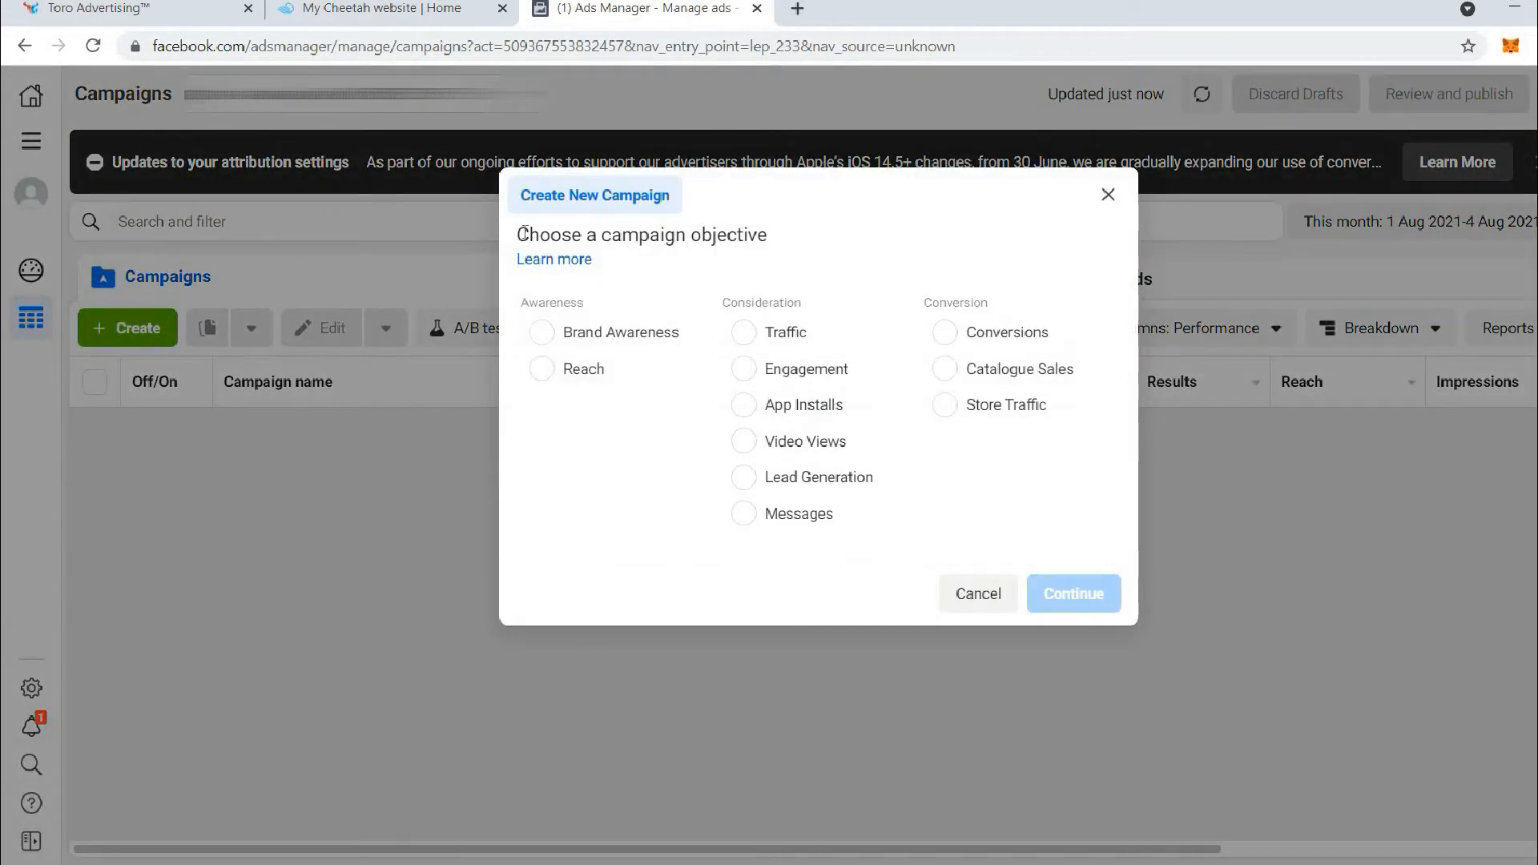
- Examine the available campaign objectives, especially the Conversion group
drag(522, 235, 780, 237)
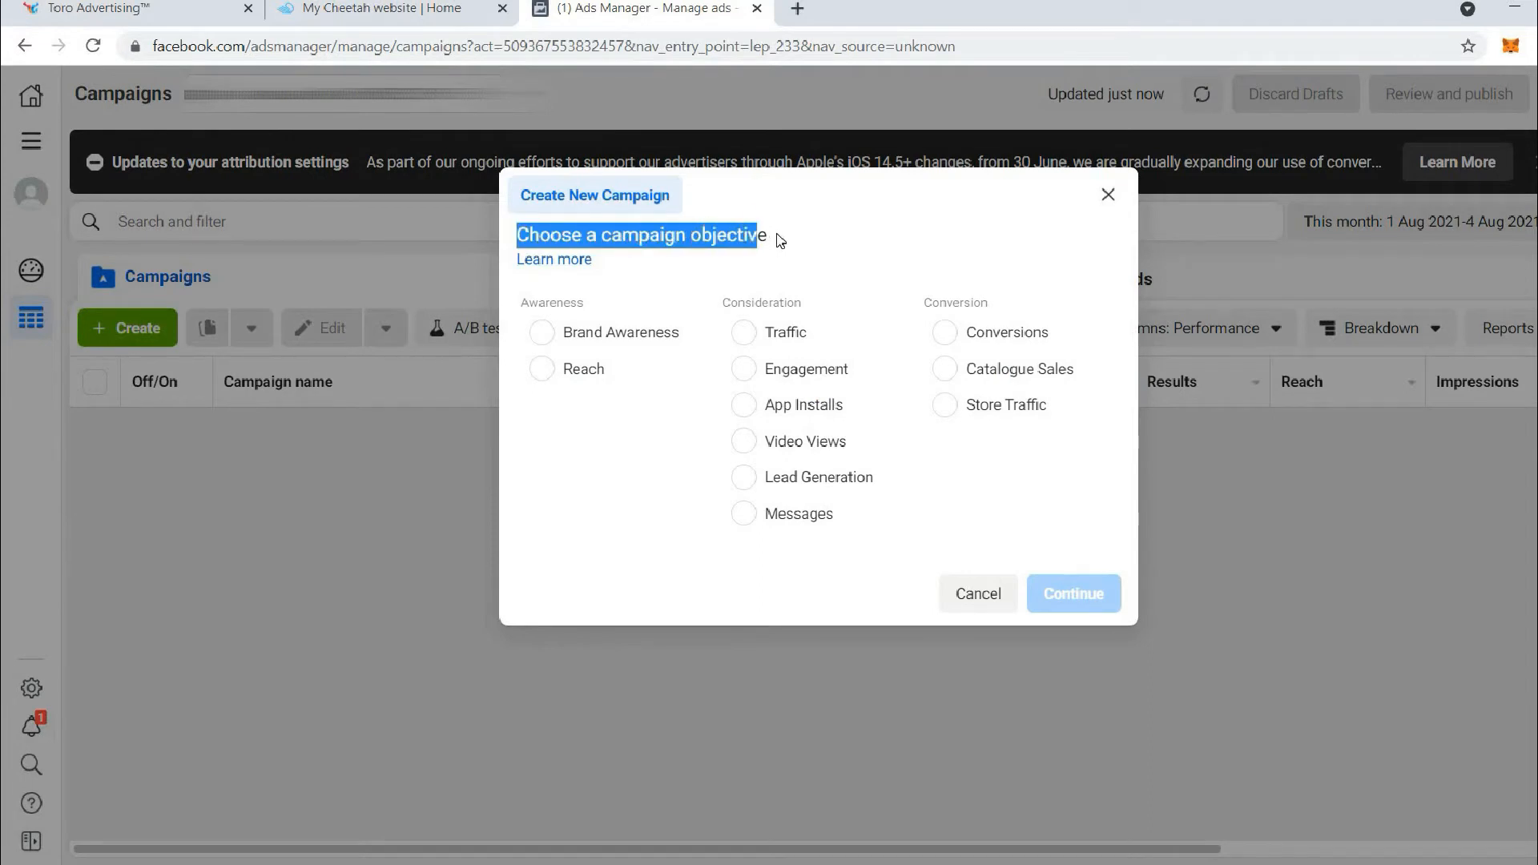
click(779, 238)
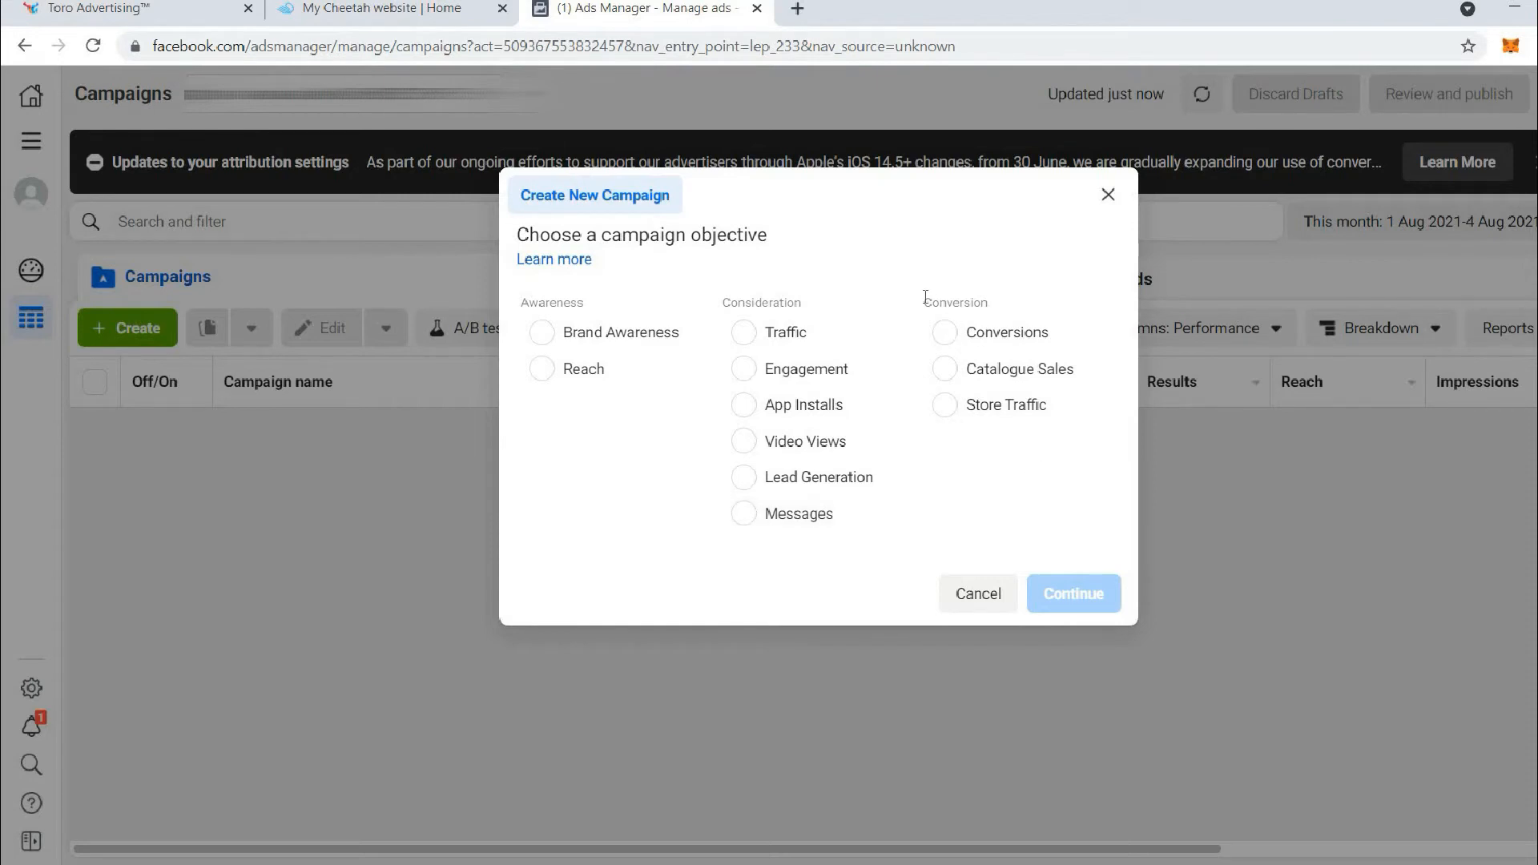
drag(1015, 306, 1033, 286)
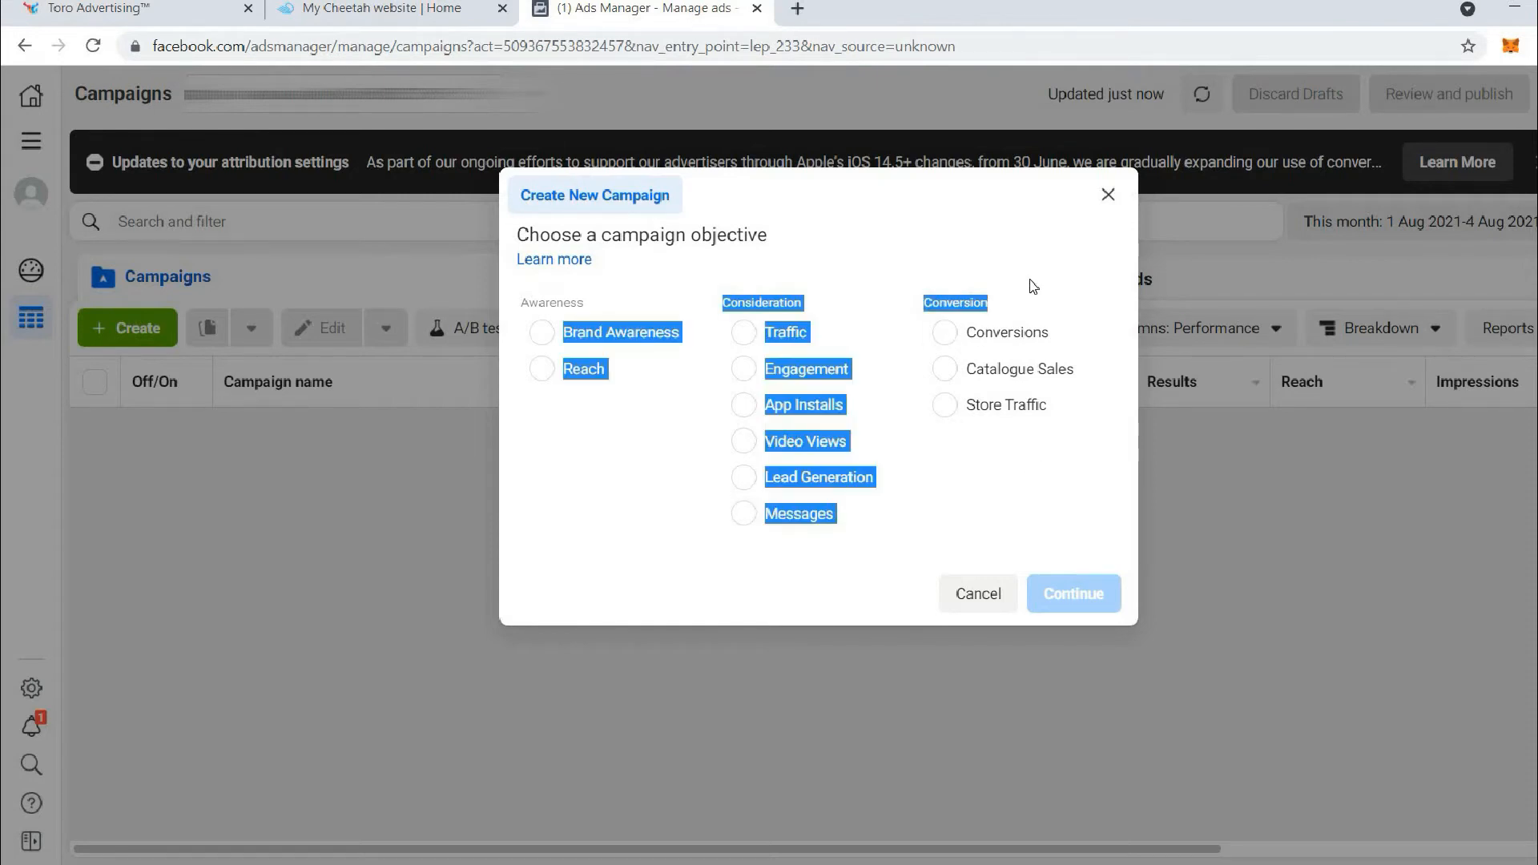
click(1031, 331)
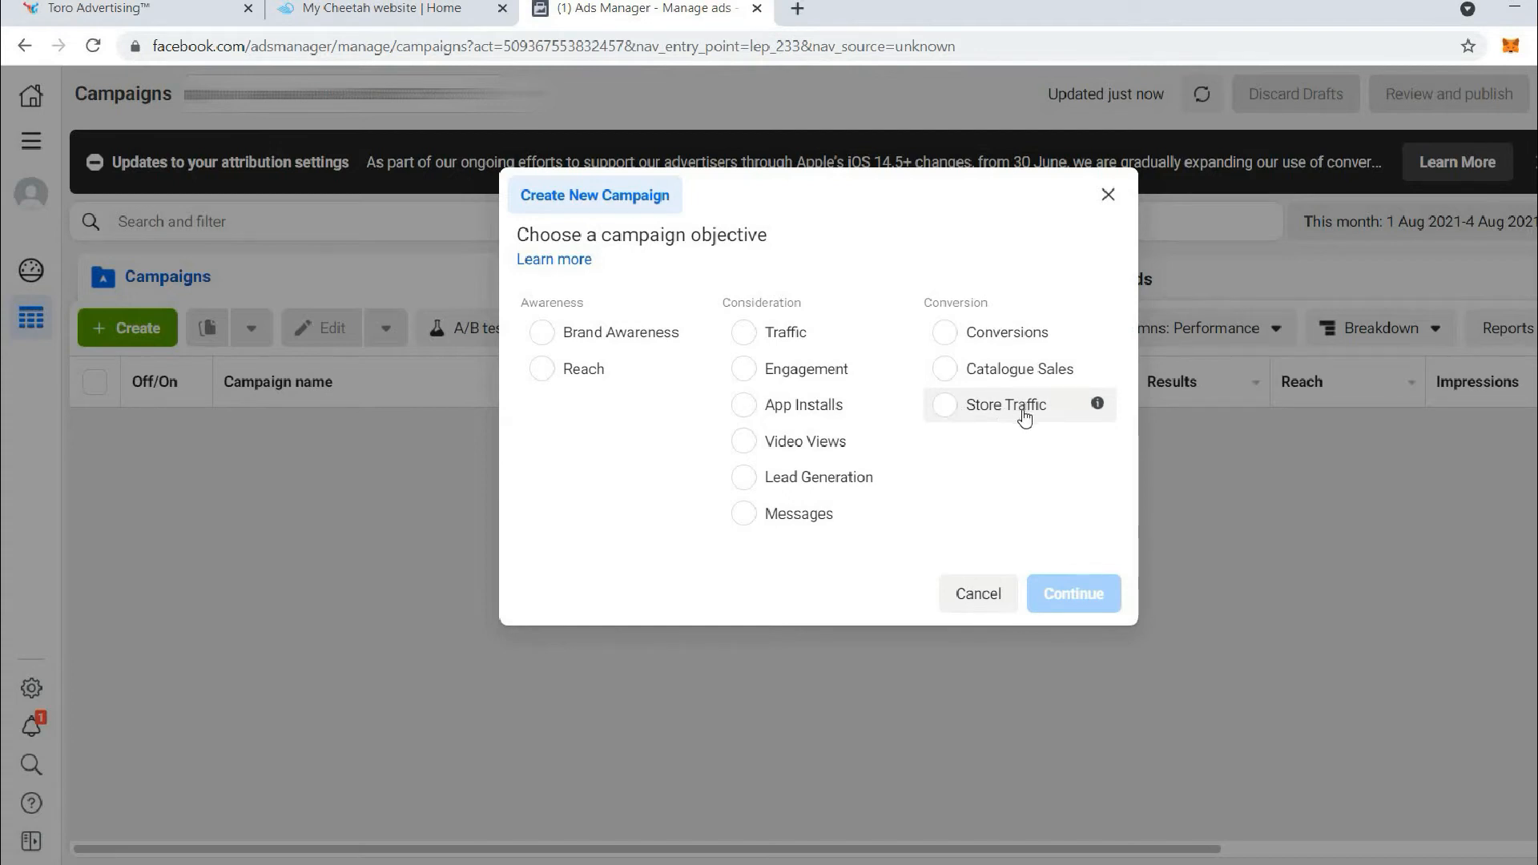
drag(931, 303, 1022, 343)
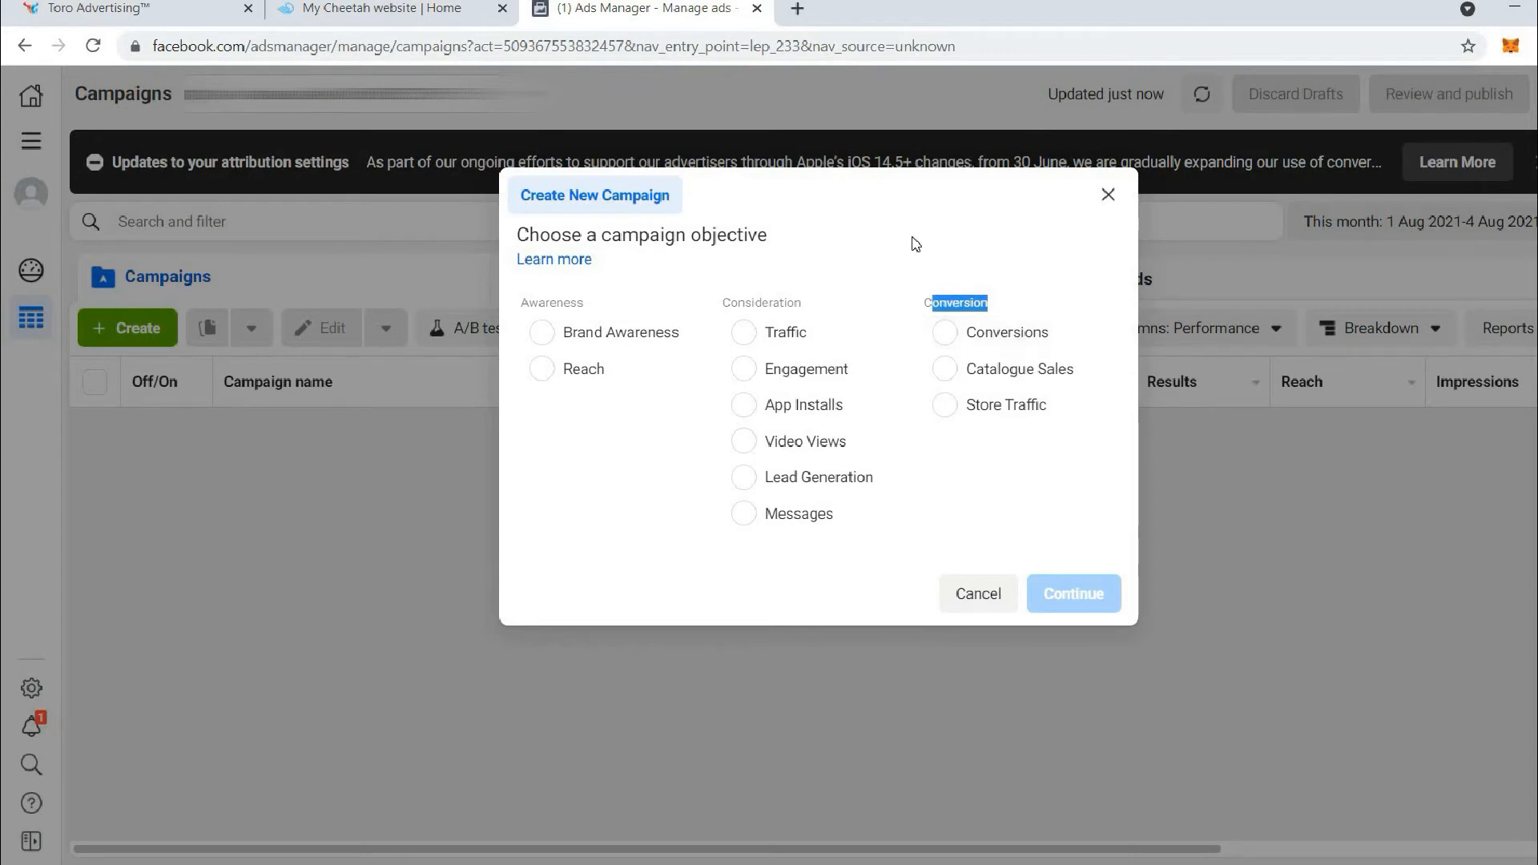
click(1001, 301)
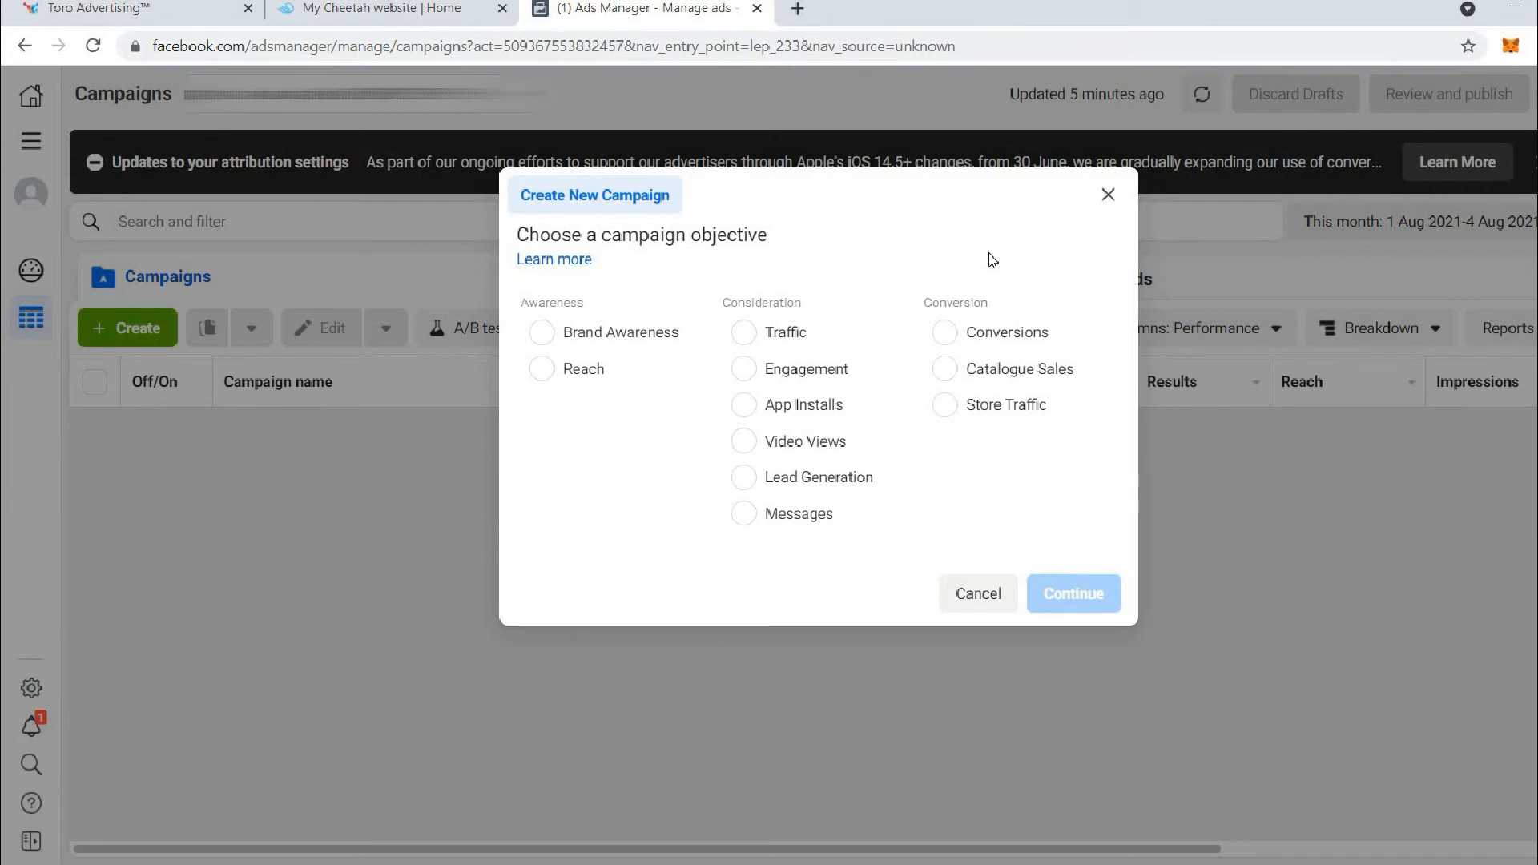
- Create the campaign with the Traffic objective and name it canva pro
click(750, 344)
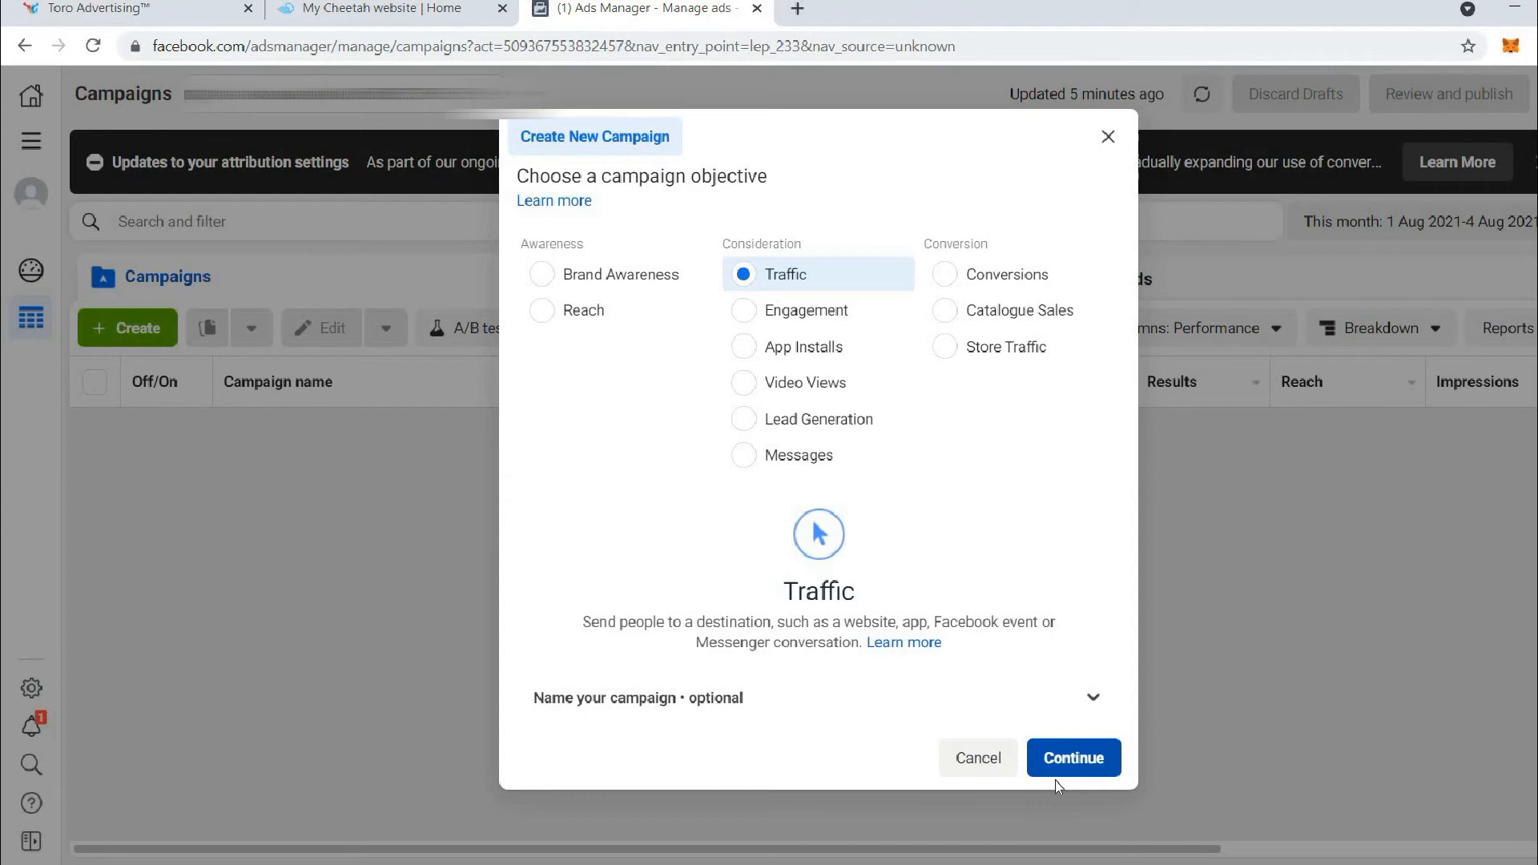
click(1073, 761)
double_click(845, 242)
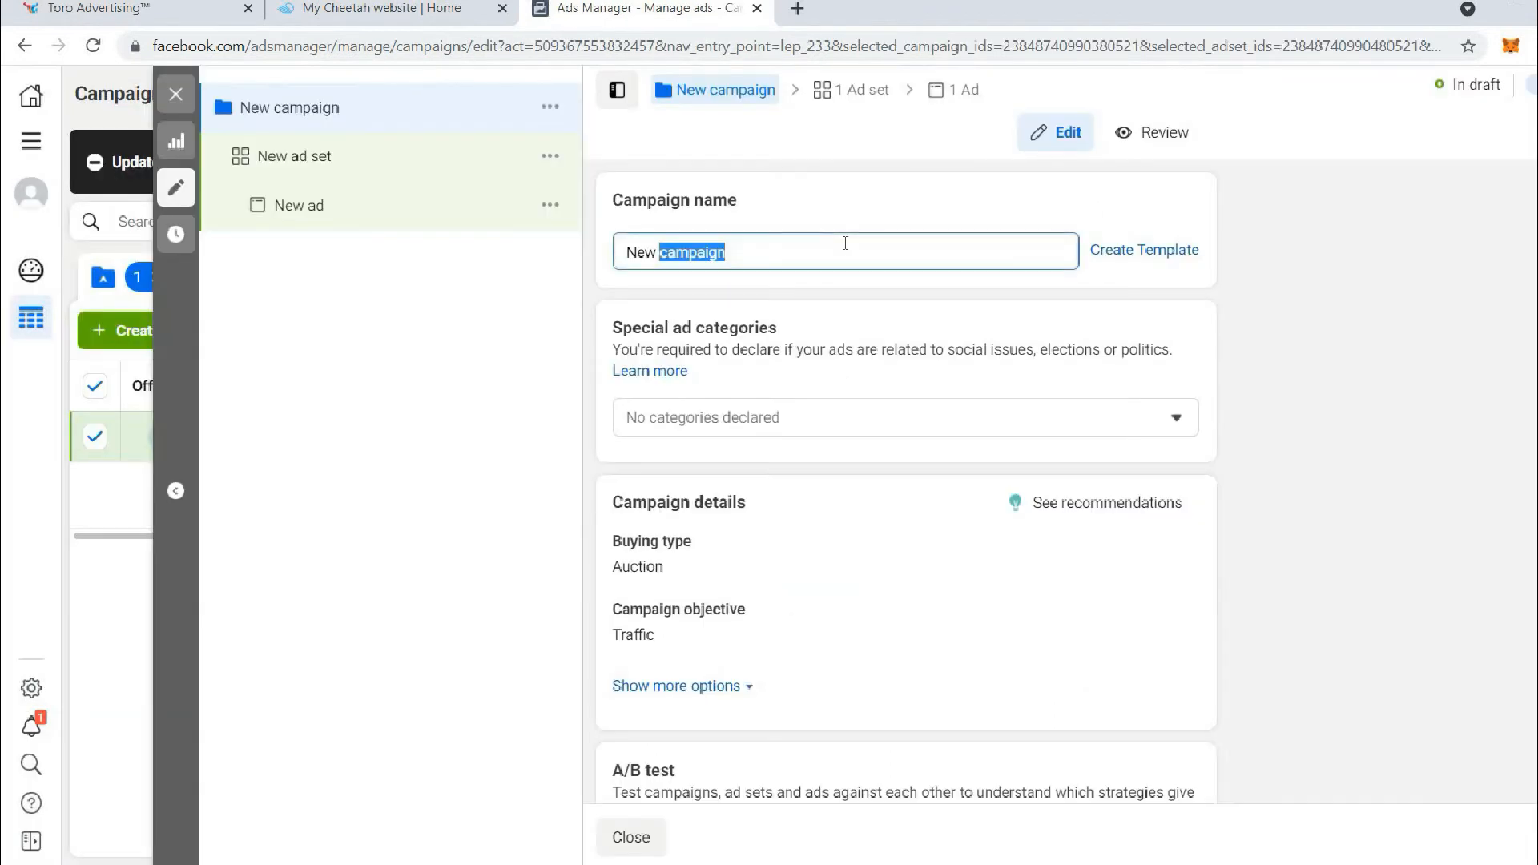
key(ctrl+a)
text(canv)
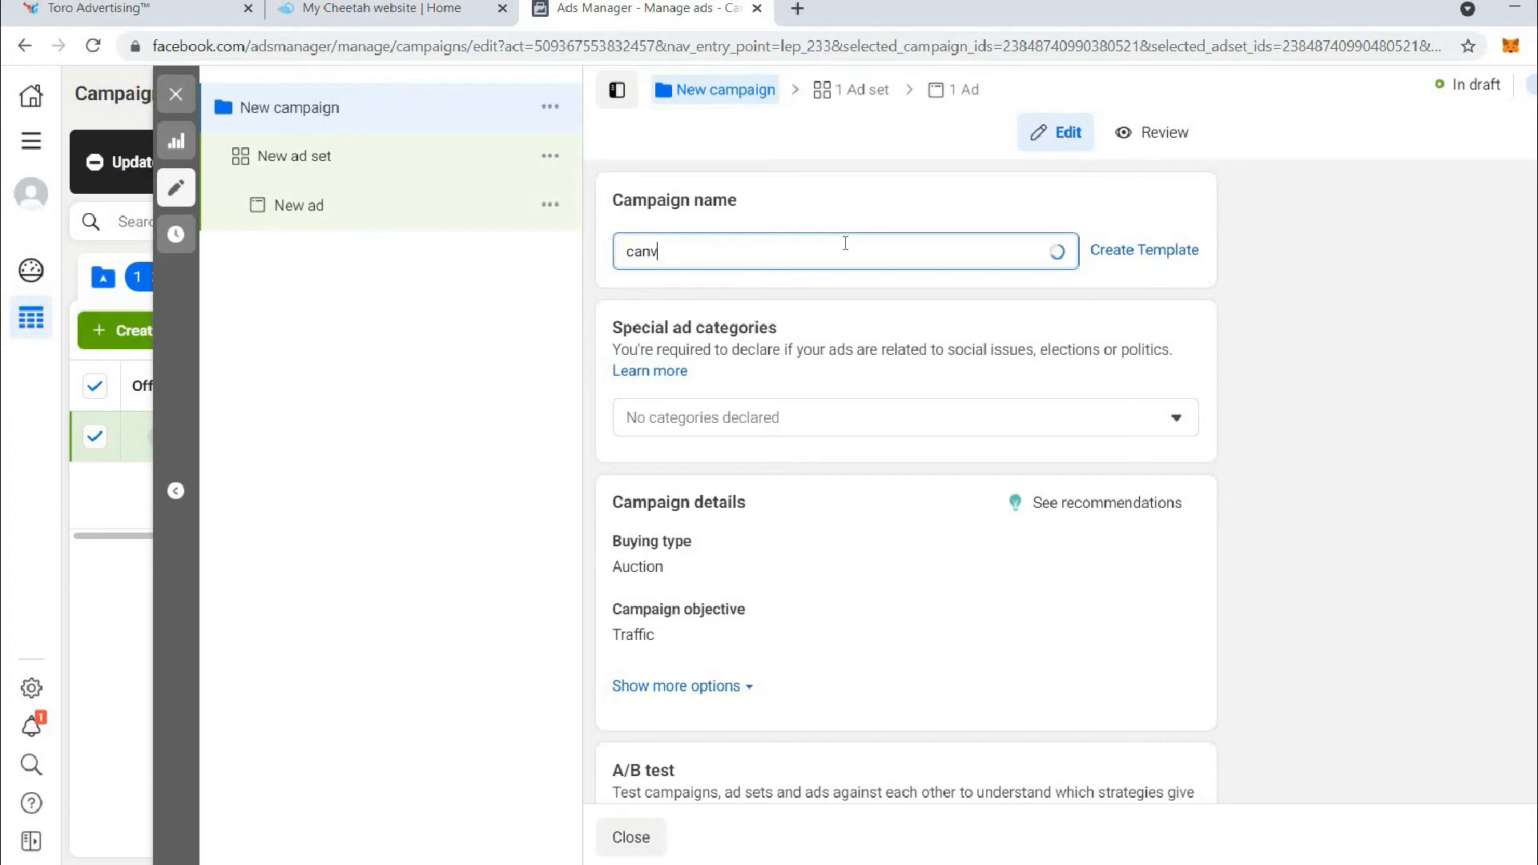
text(a pro)
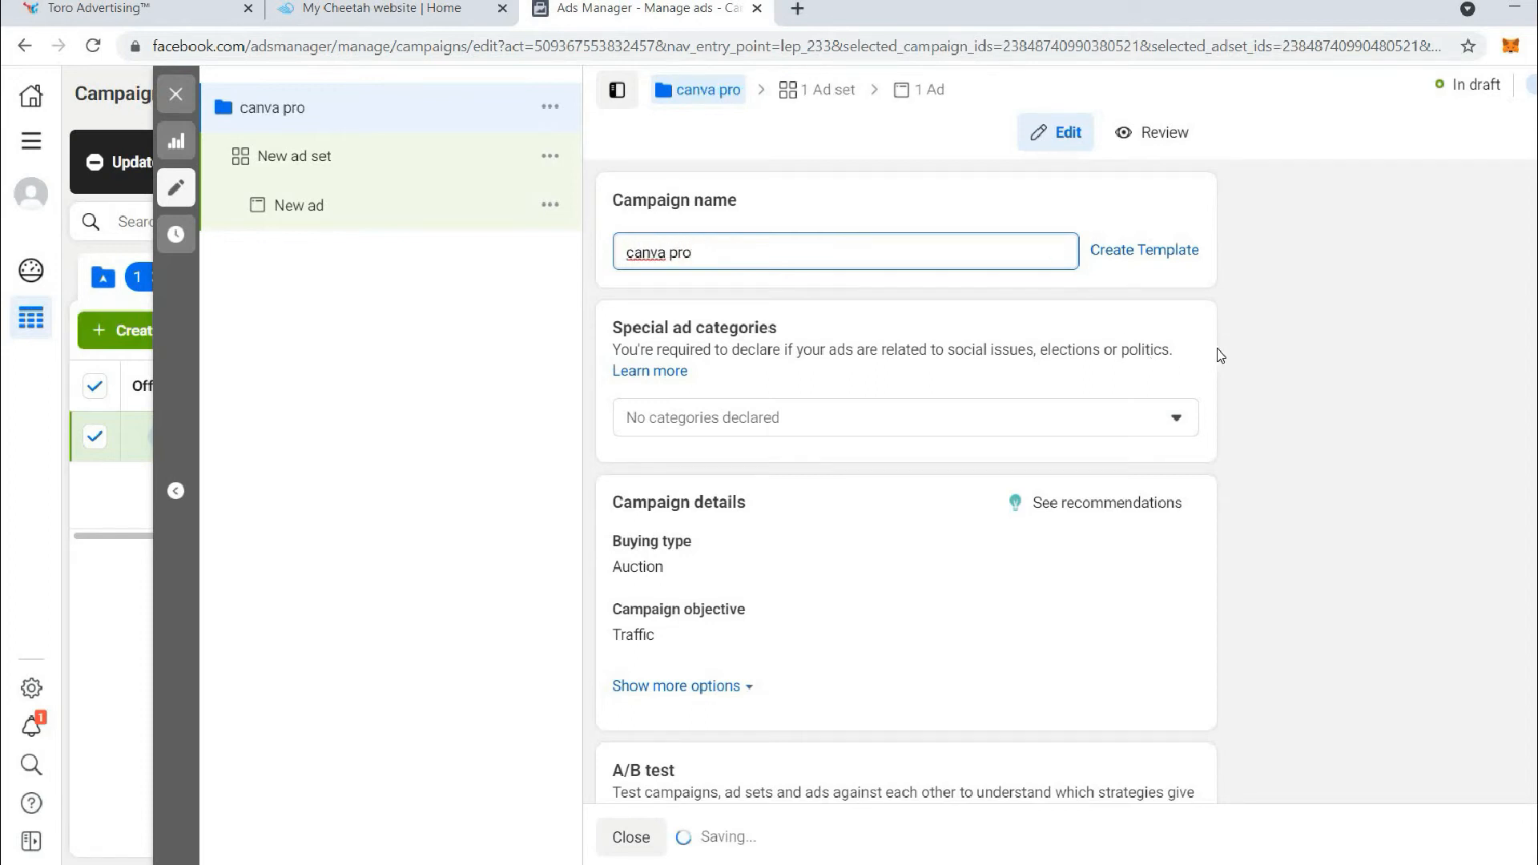
- Keep the remaining campaign settings, continue to the ad set and check that Website is its traffic destination
scroll(1220, 355, down, 4)
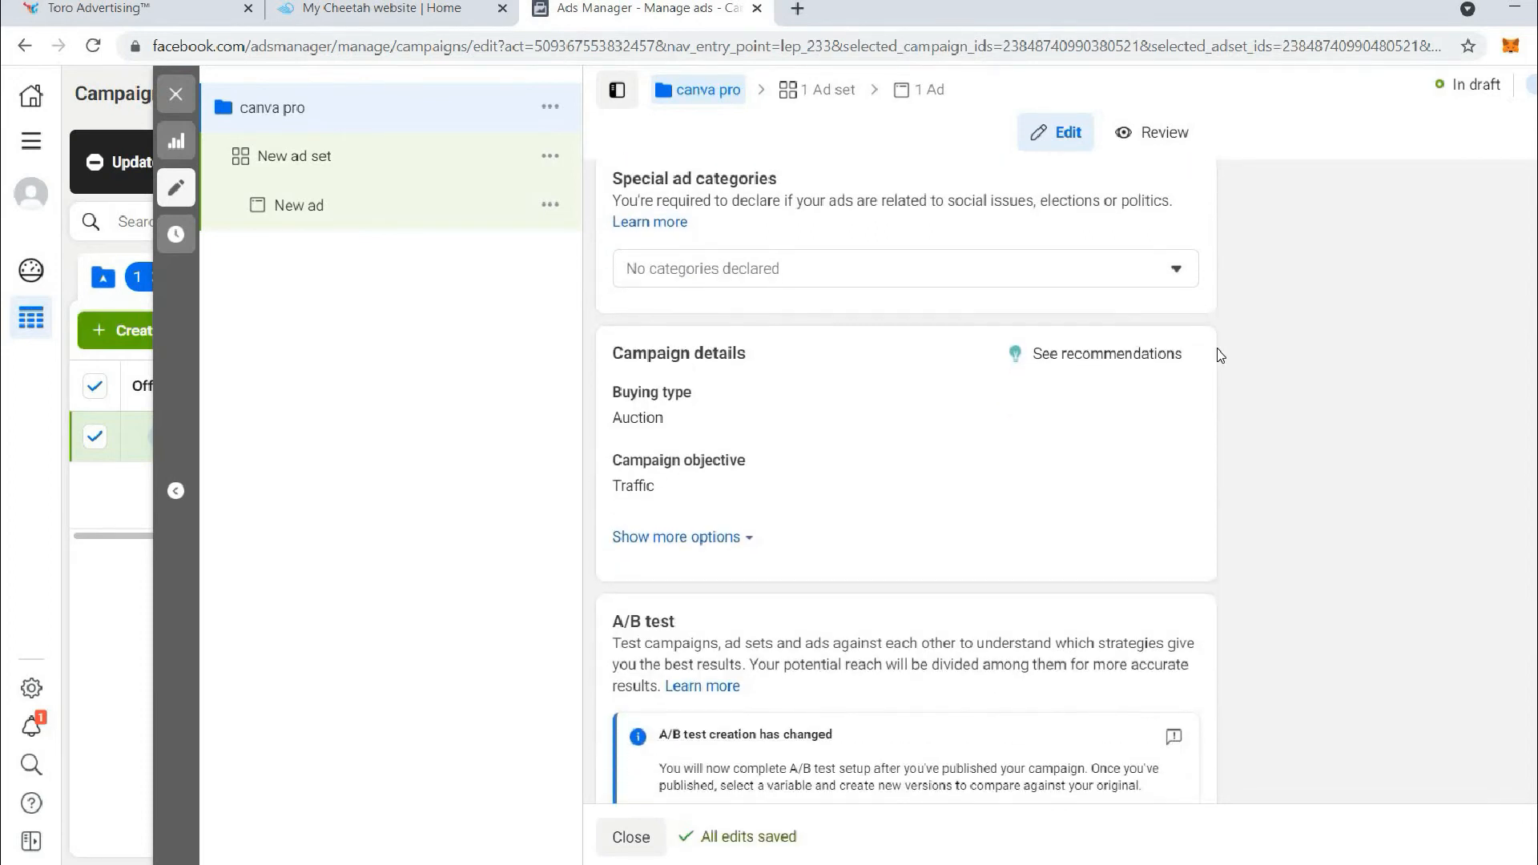
scroll(1220, 355, down, 2)
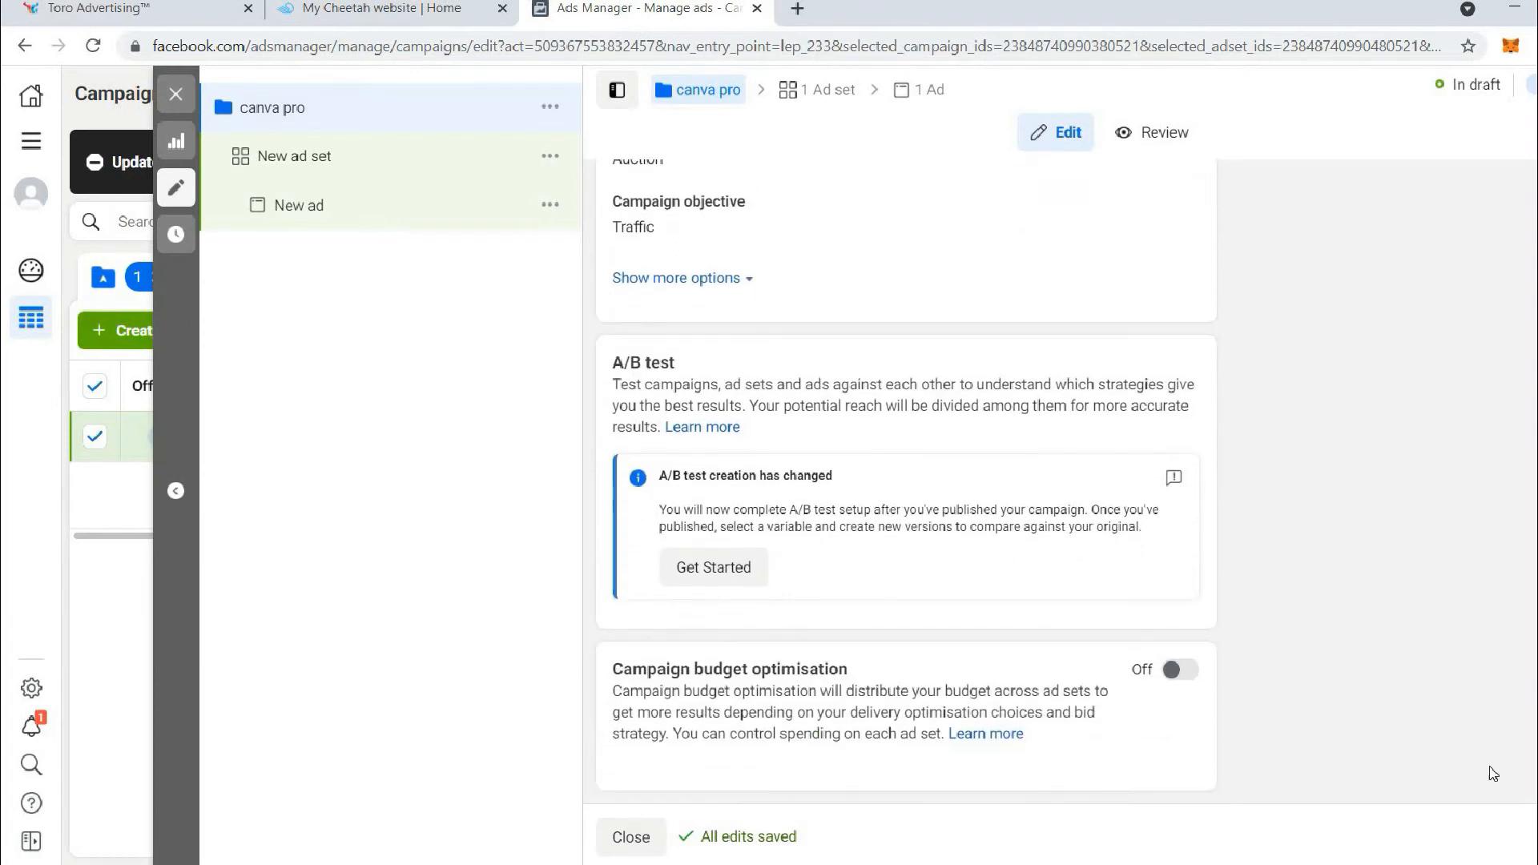
click(1534, 837)
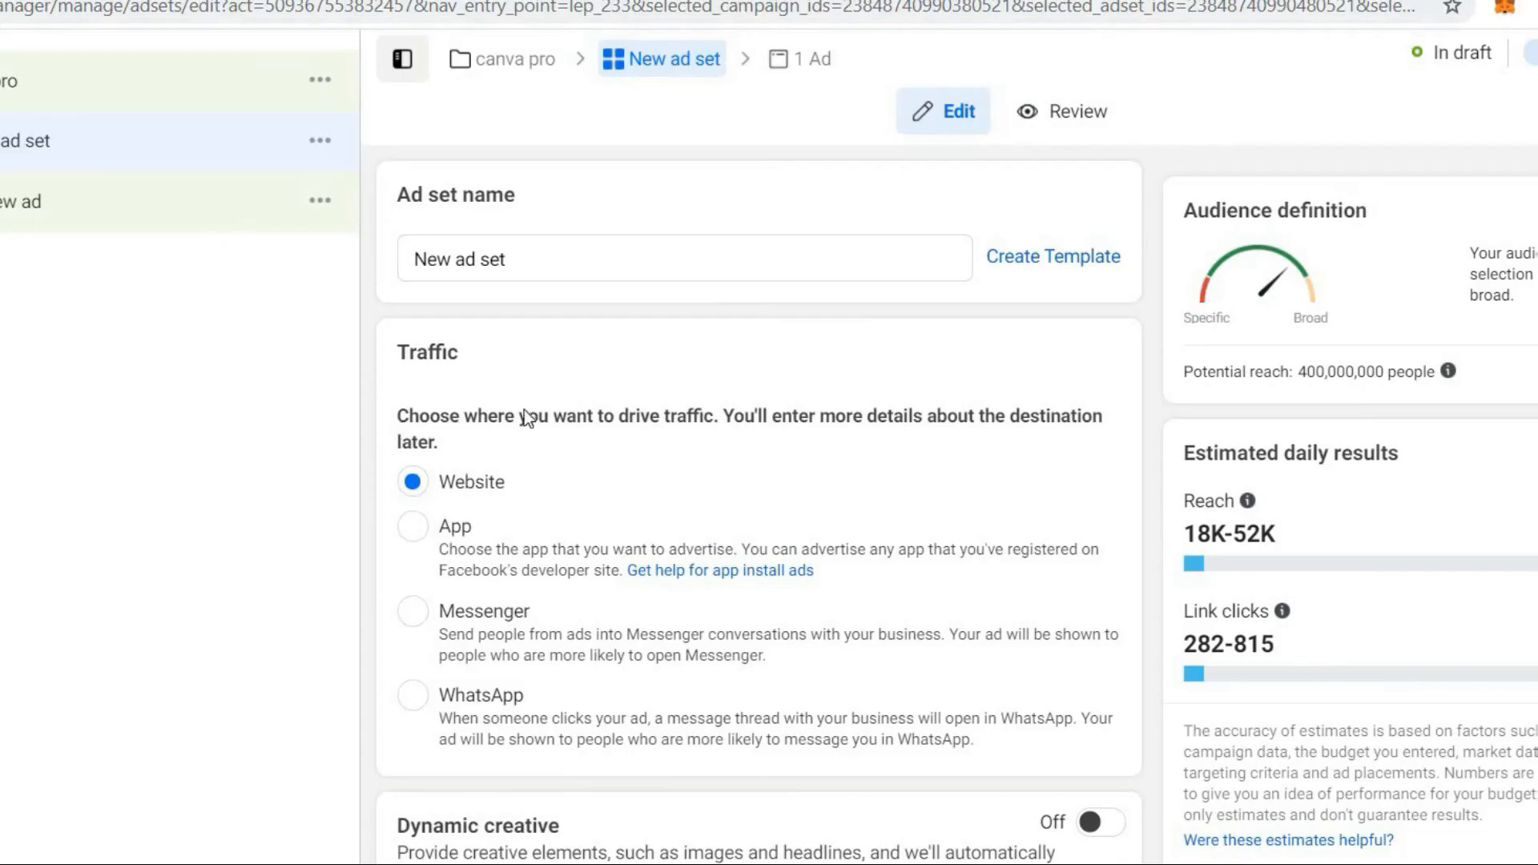
drag(398, 416, 746, 415)
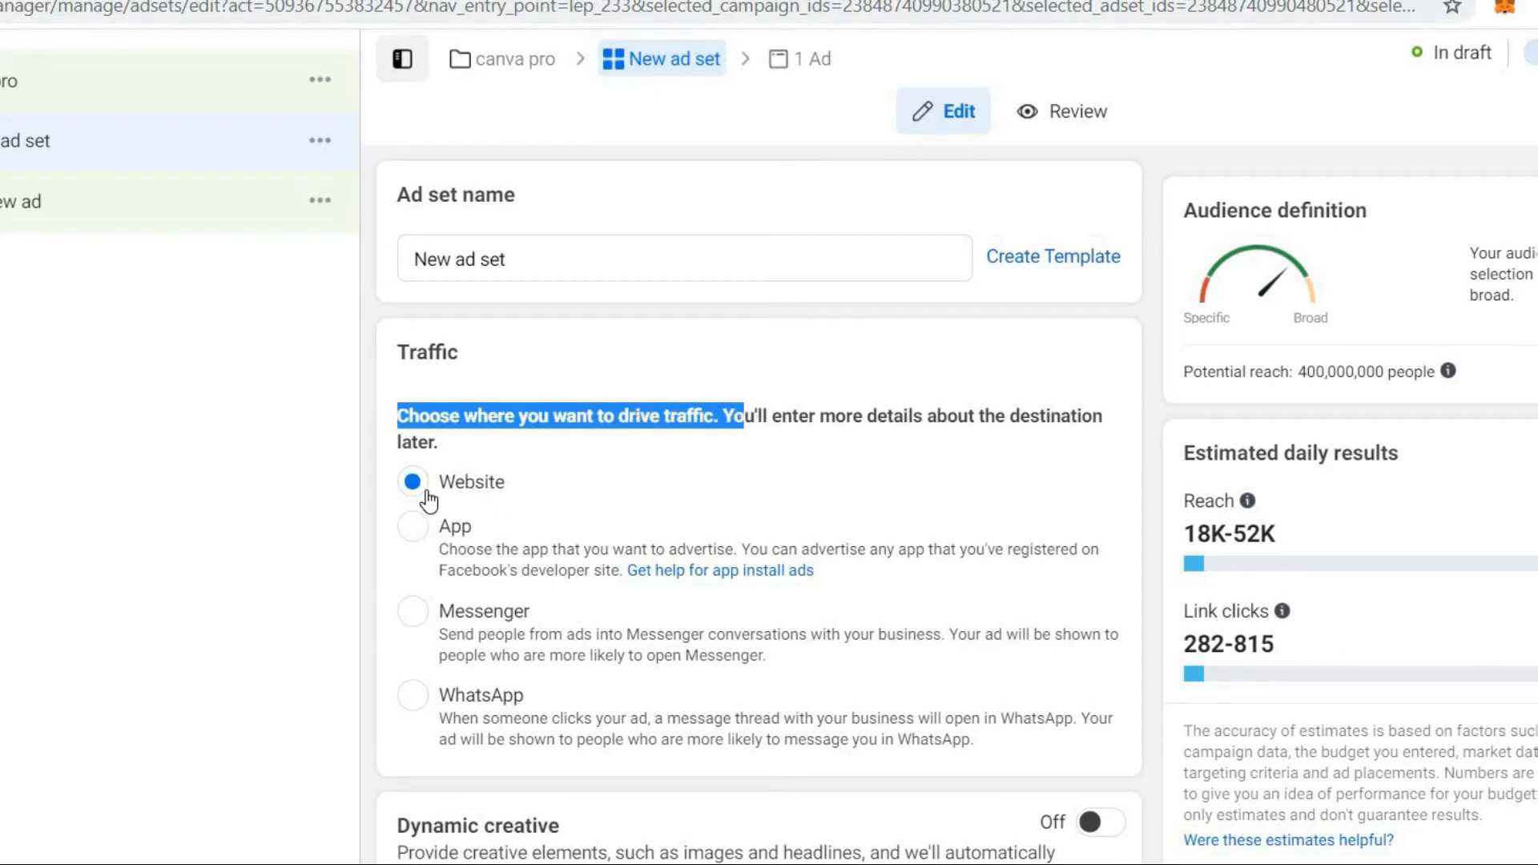
click(546, 357)
- Set the ad set's daily budget to ₹1,500 and check its schedule
scroll(546, 357, down, 6)
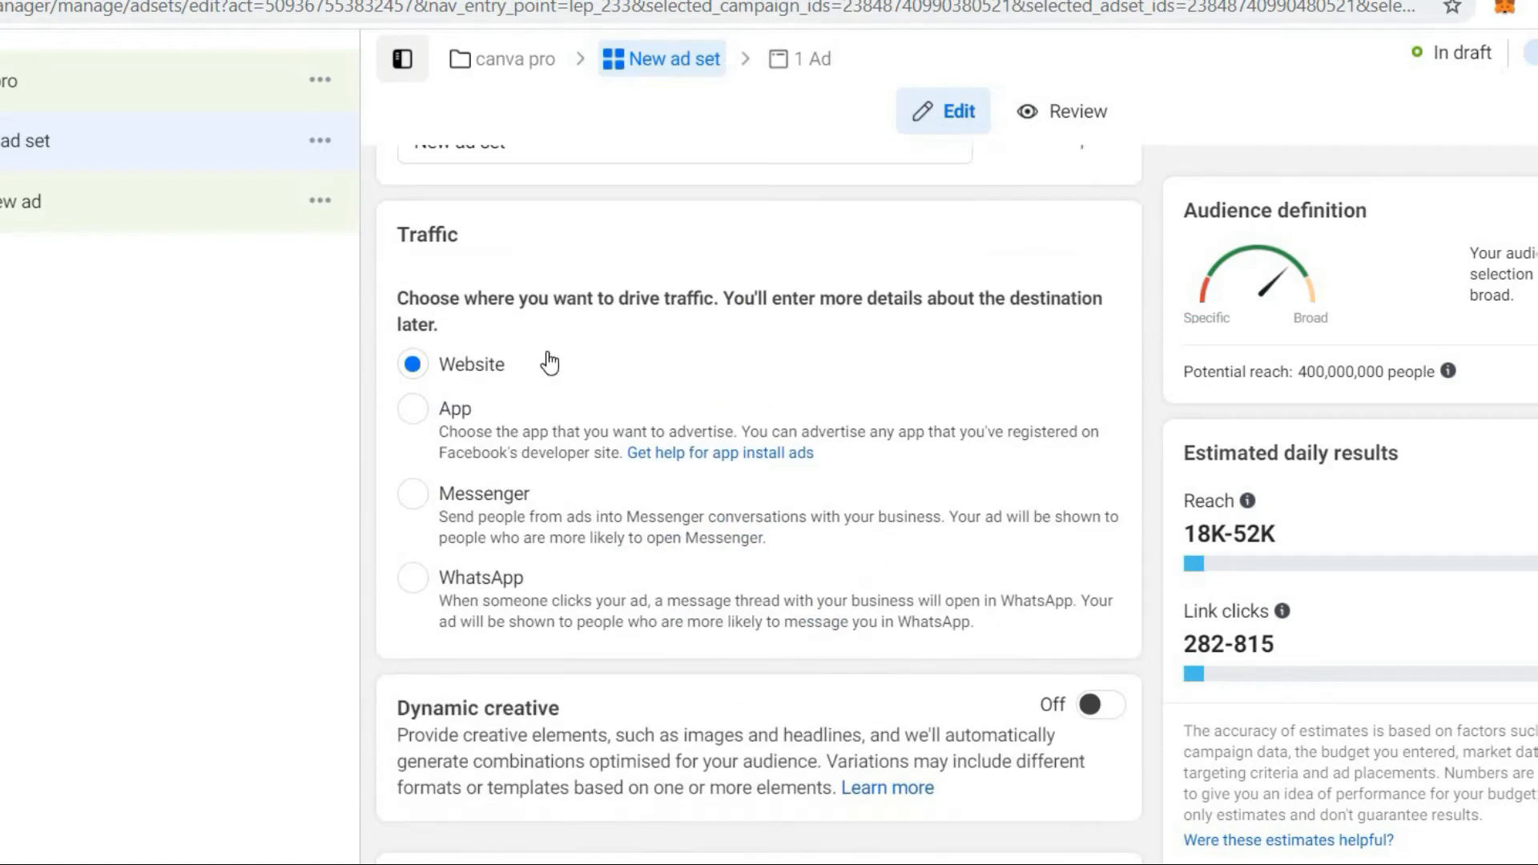
scroll(546, 352, down, 3)
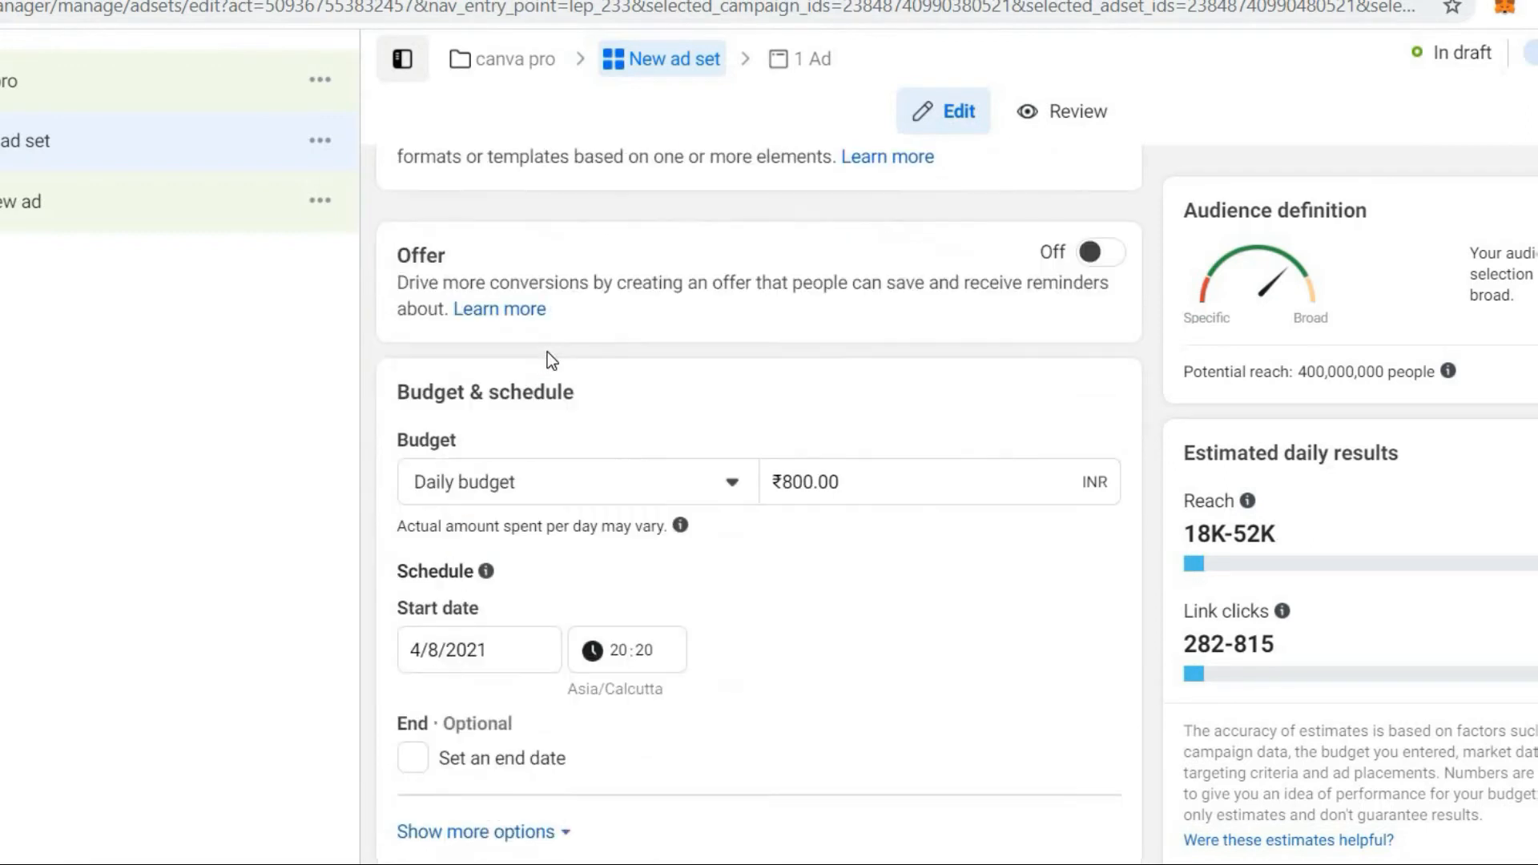
scroll(546, 353, down, 1)
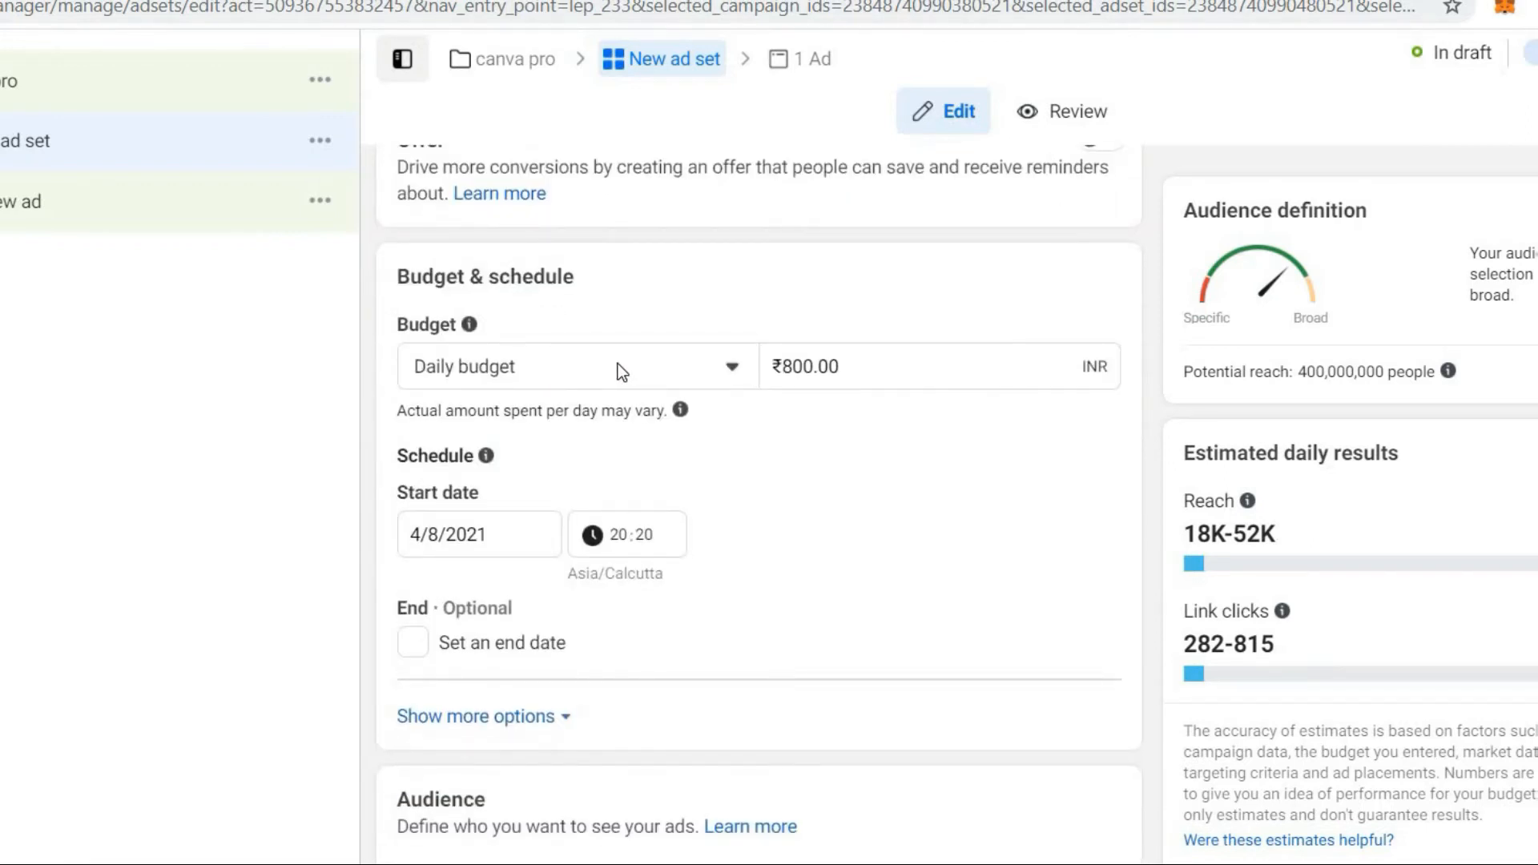
double_click(881, 358)
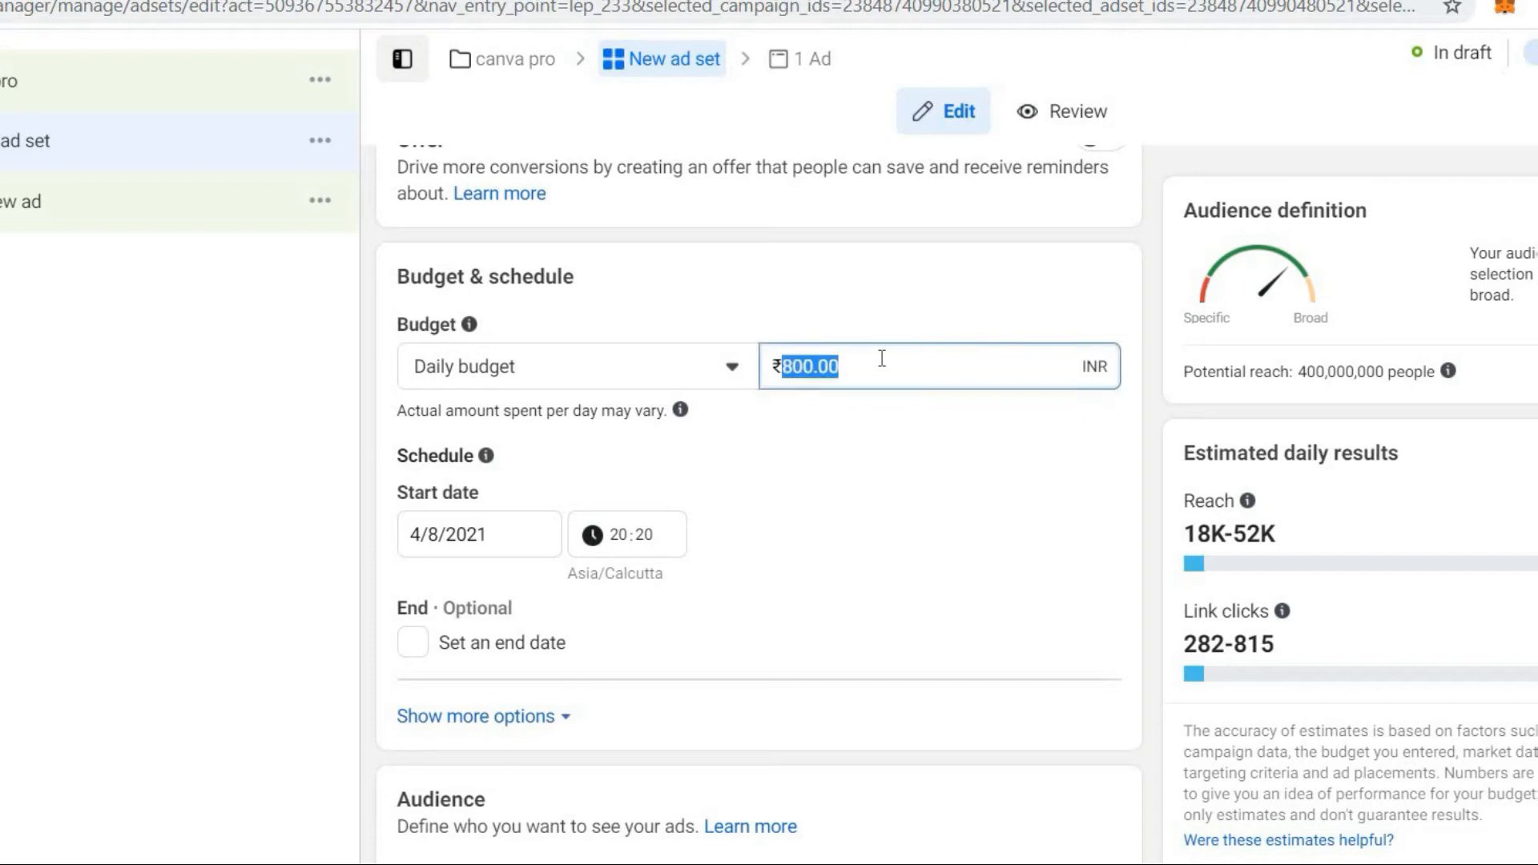
text(1500)
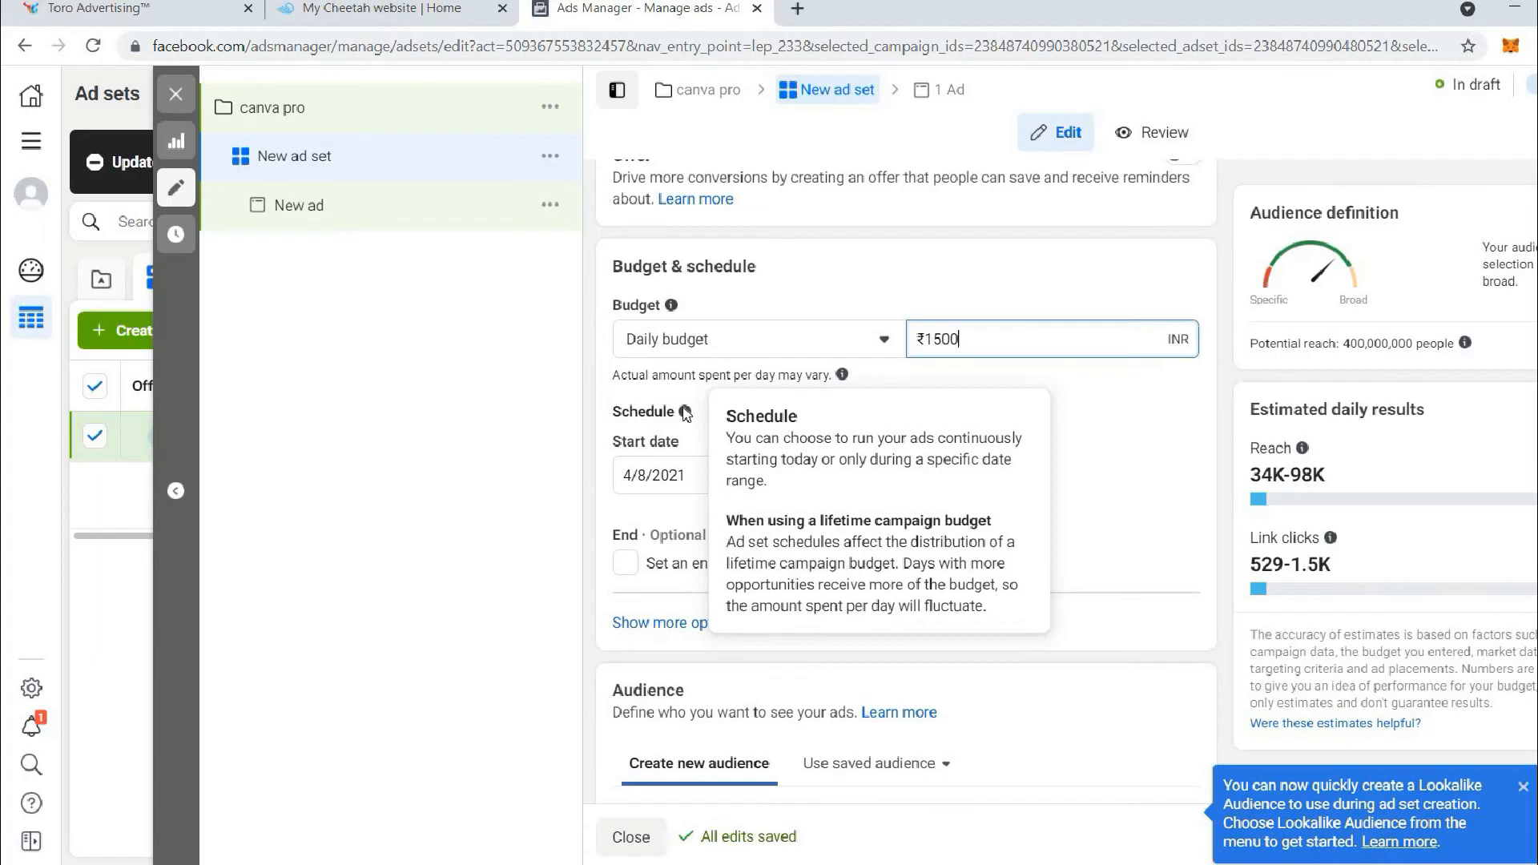
drag(409, 455, 476, 455)
click(1138, 437)
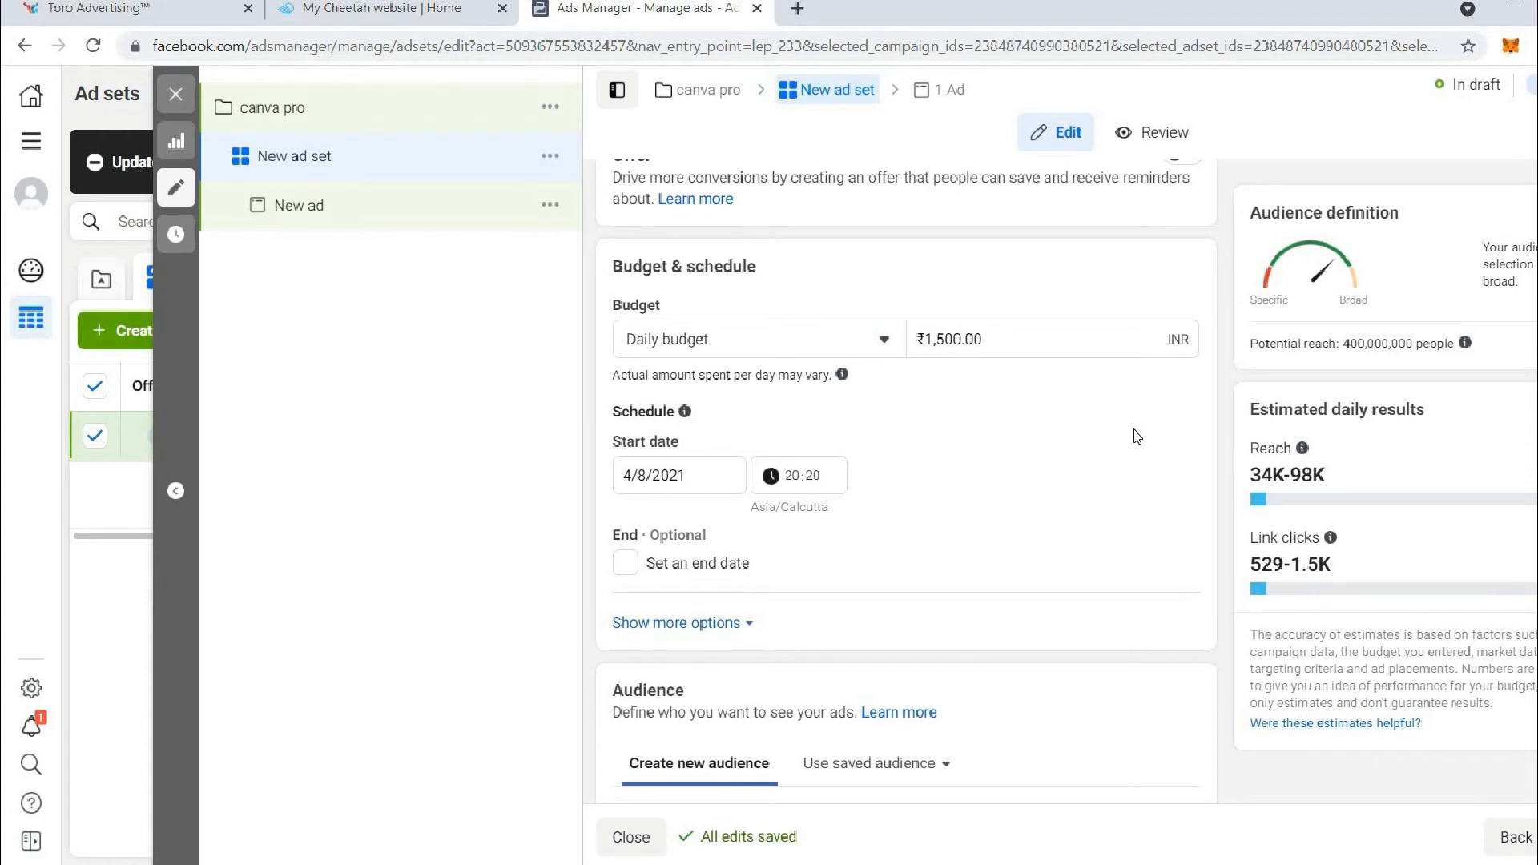
- Replace the audience's location with the country United States, keeping people living in or recently in this location
scroll(1107, 408, down, 5)
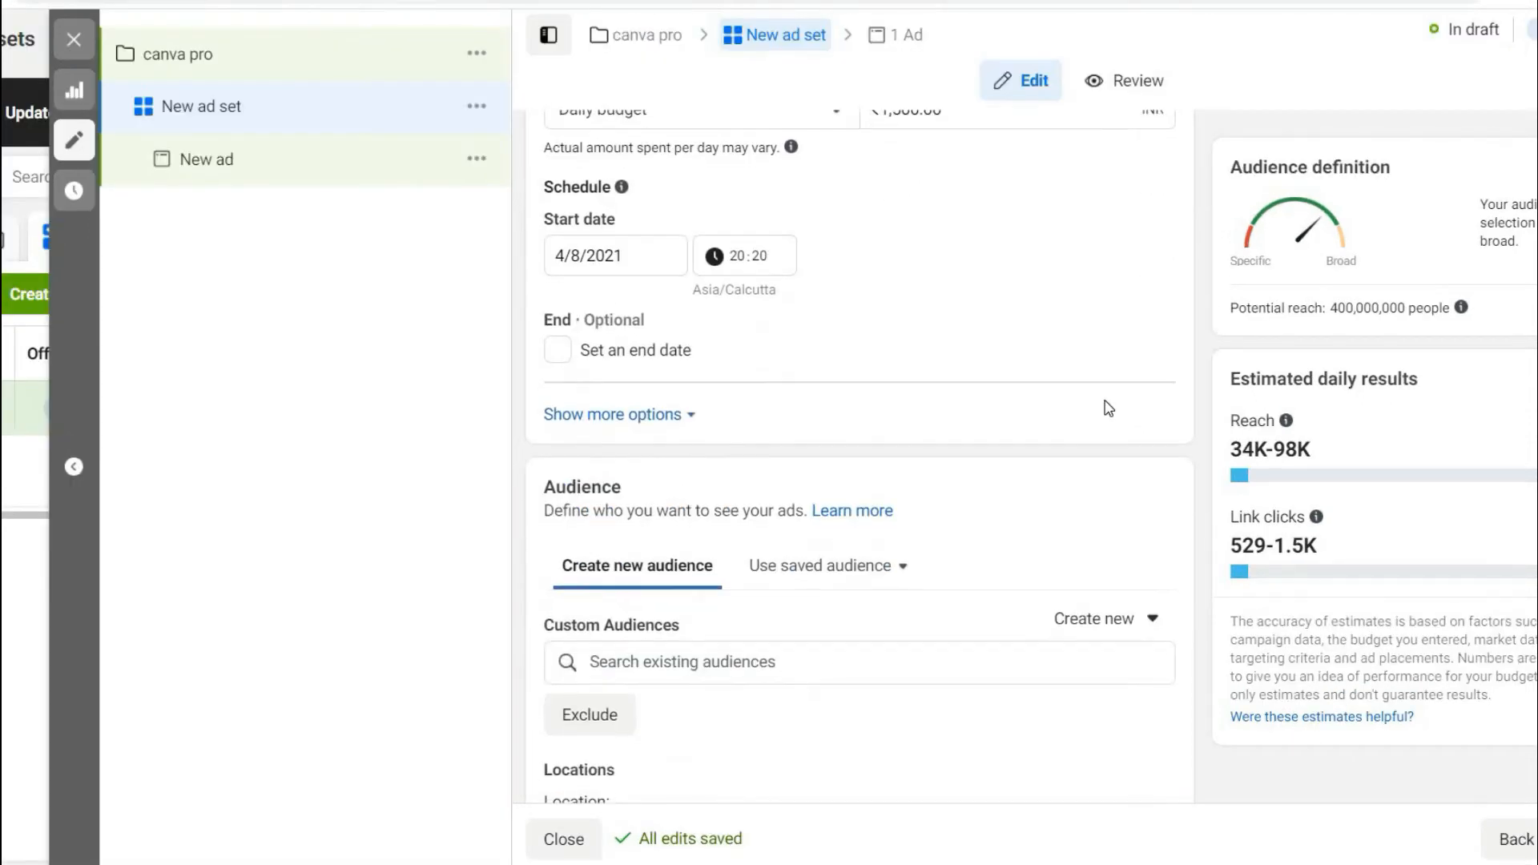
scroll(1107, 409, down, 1)
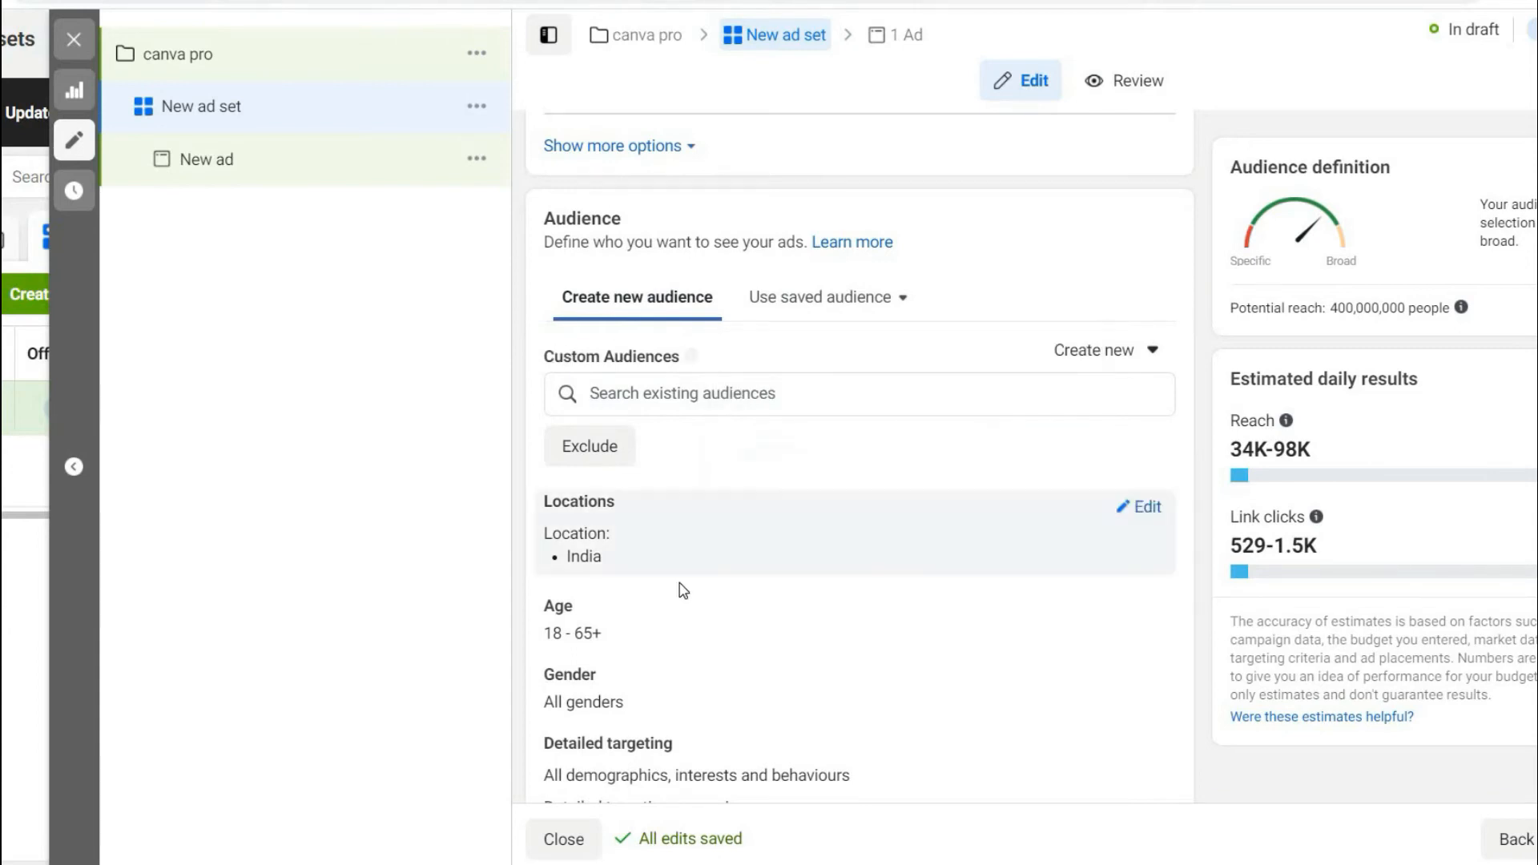
scroll(679, 590, down, 1)
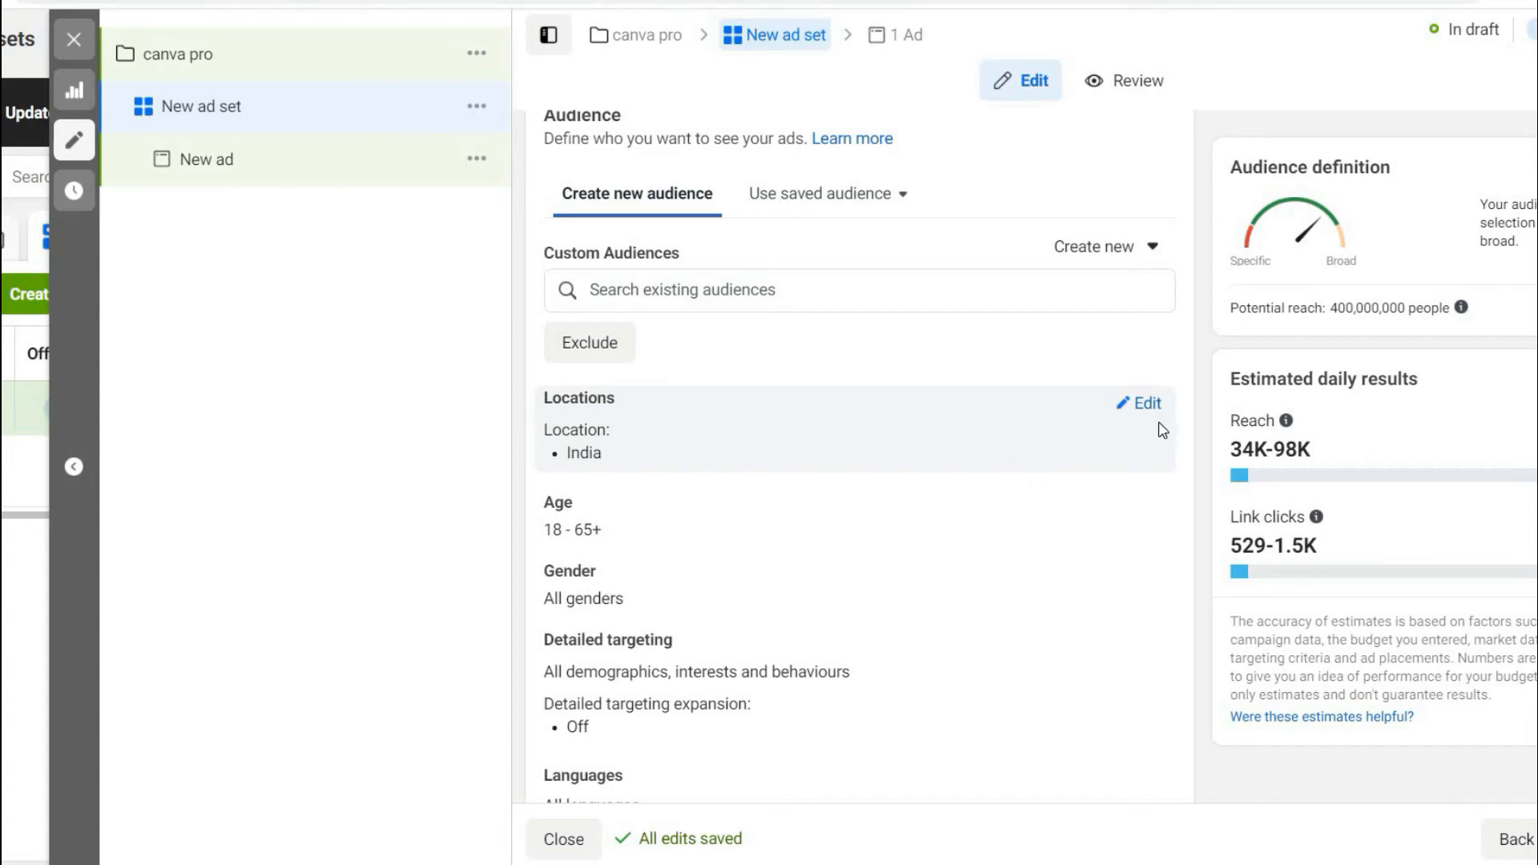
click(785, 448)
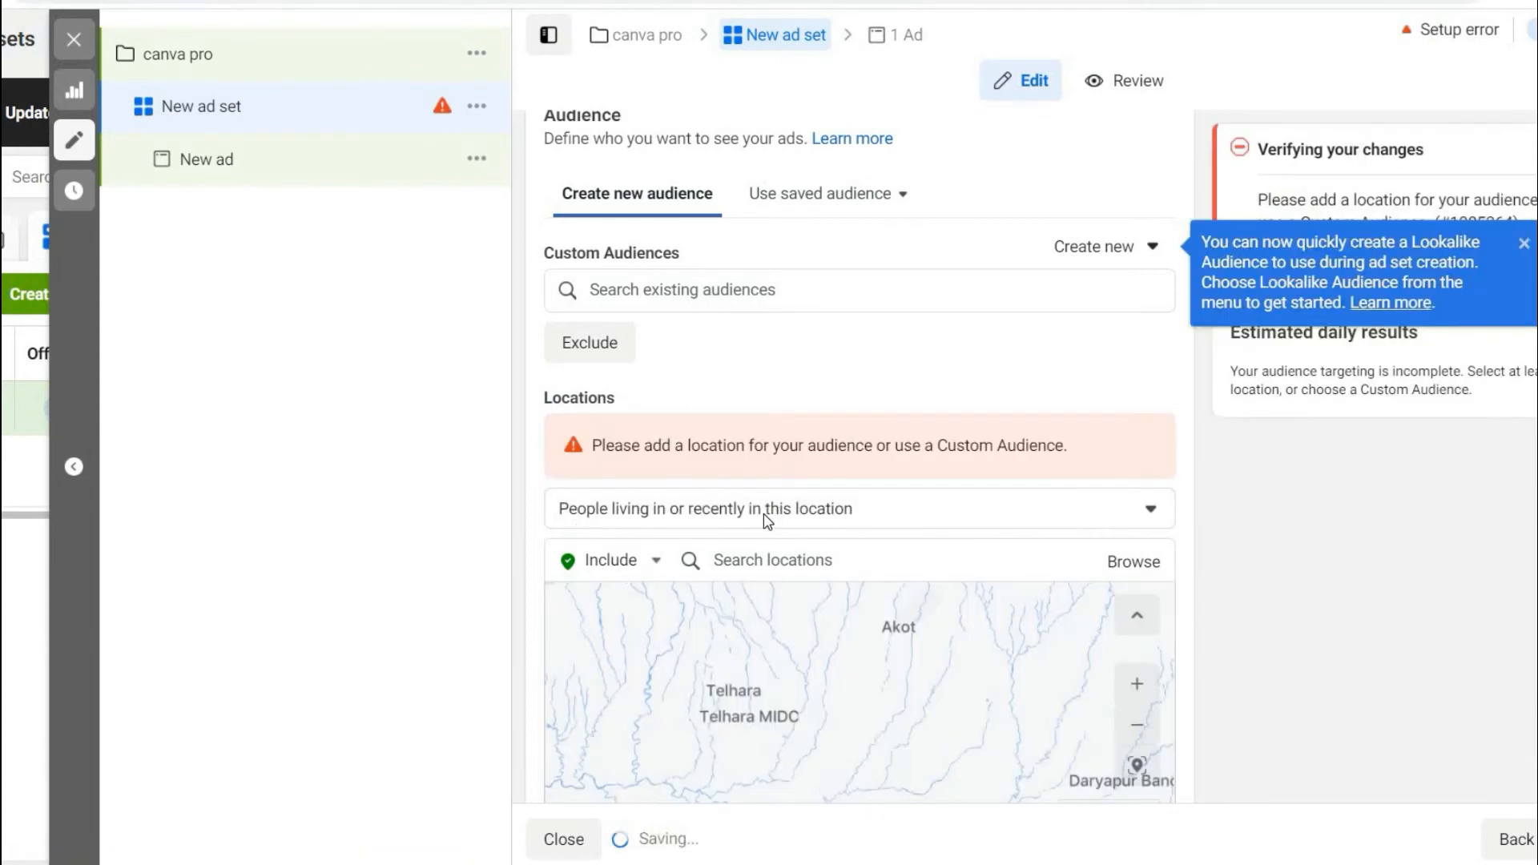
click(785, 516)
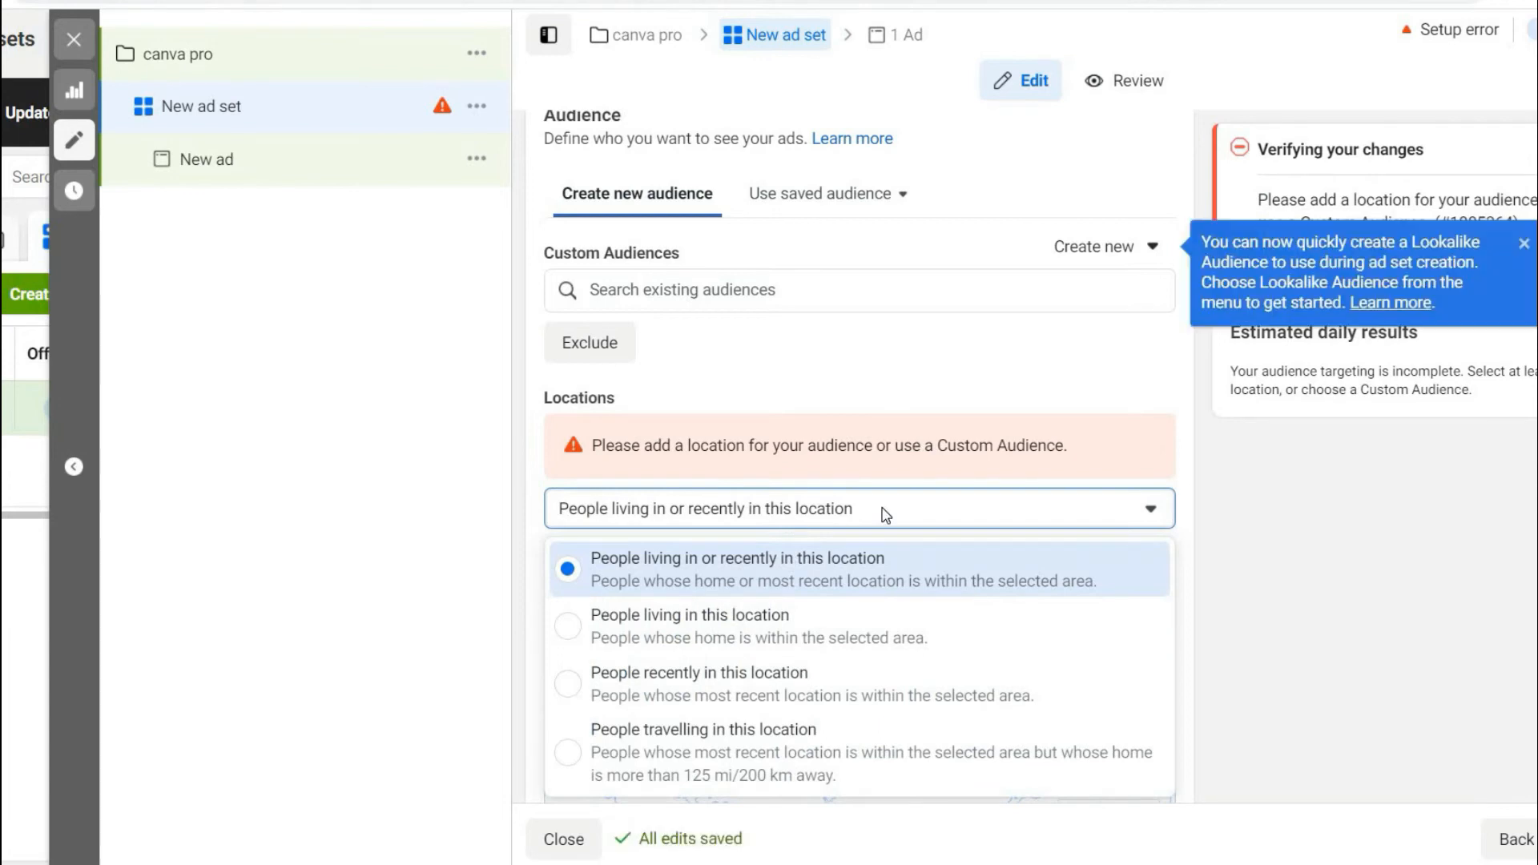
click(837, 512)
click(884, 564)
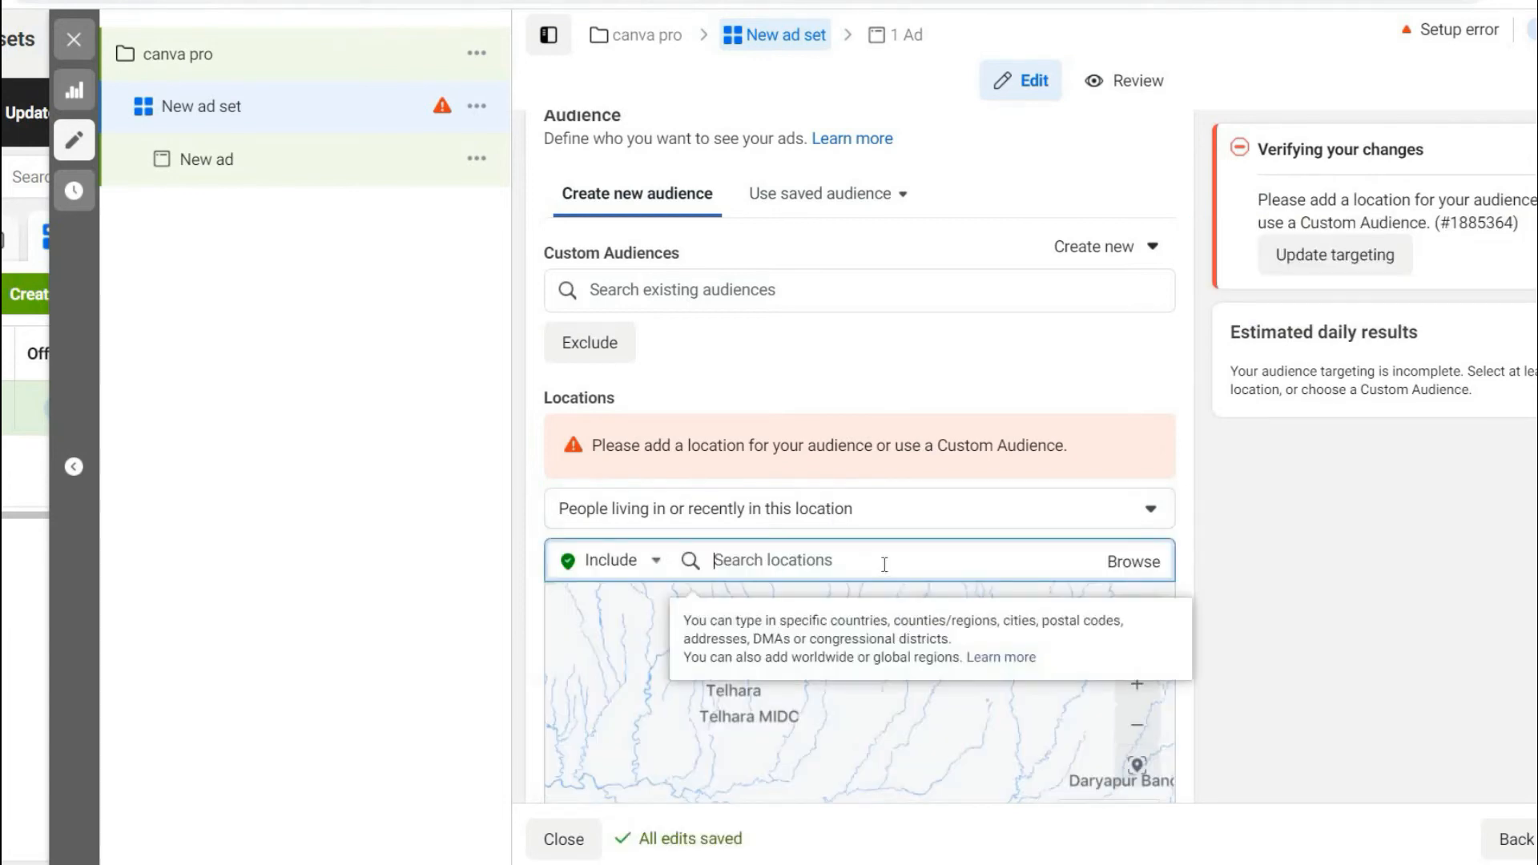
text(united states)
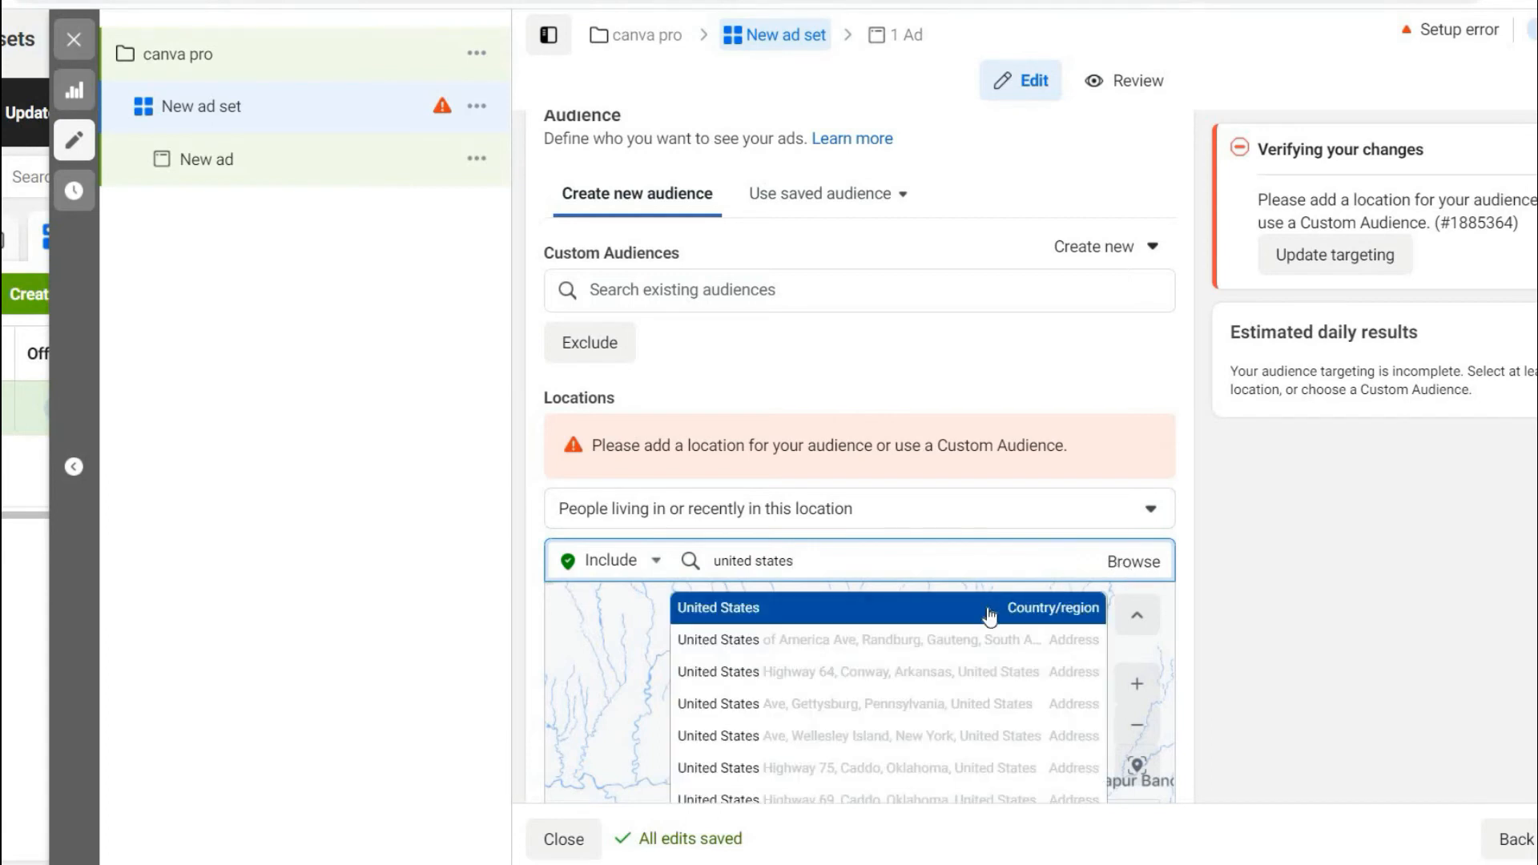
click(992, 618)
scroll(997, 388, down, 3)
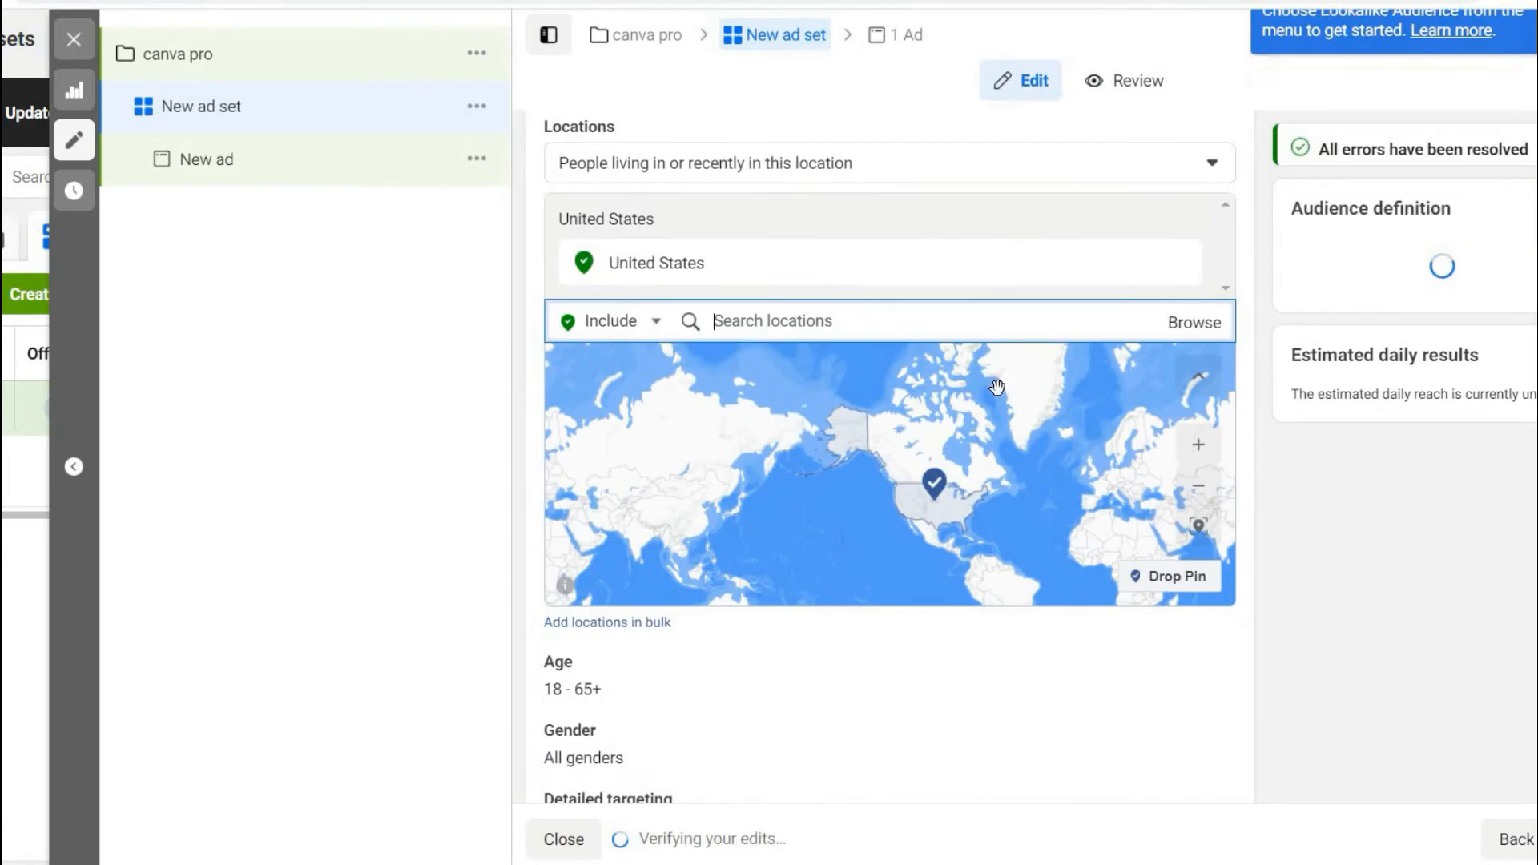
scroll(633, 515, down, 1)
scroll(632, 515, down, 1)
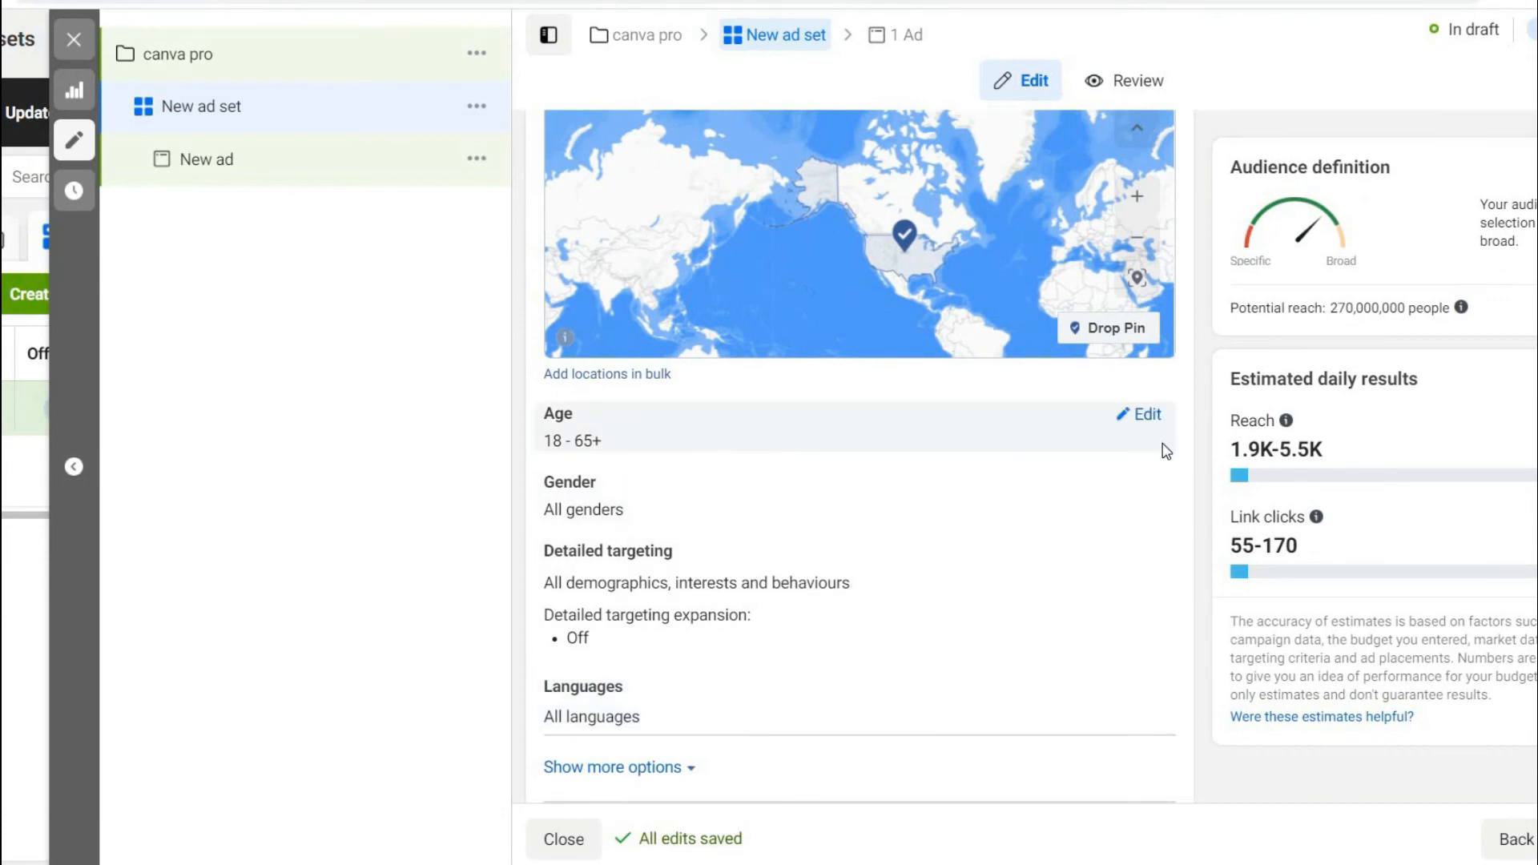
- Set the audience's maximum age to 35, keeping 18 as the minimum
click(1145, 414)
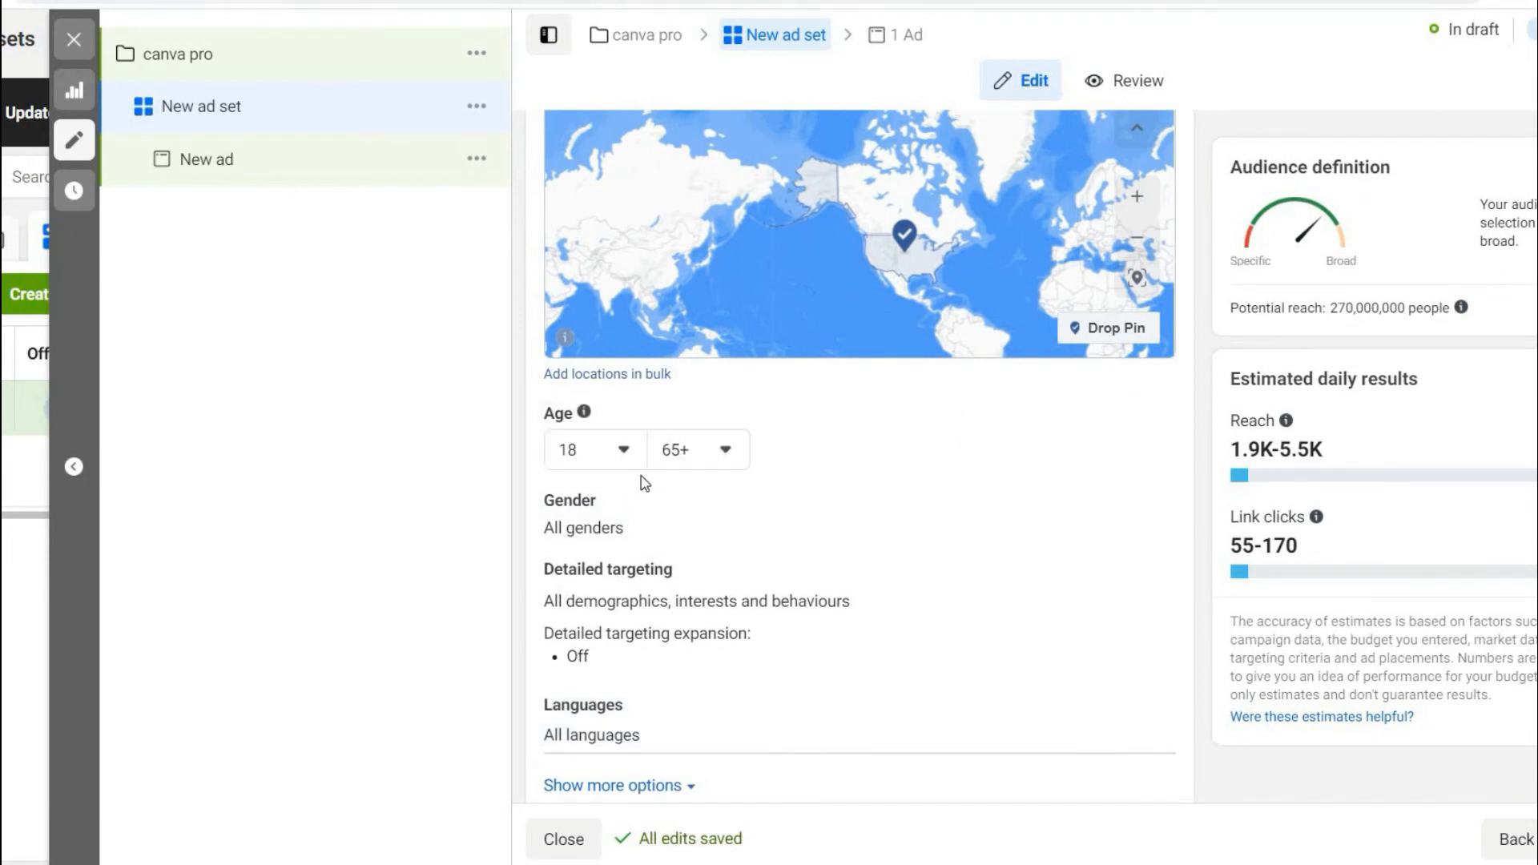
click(729, 453)
scroll(723, 592, up, 3)
scroll(723, 591, up, 7)
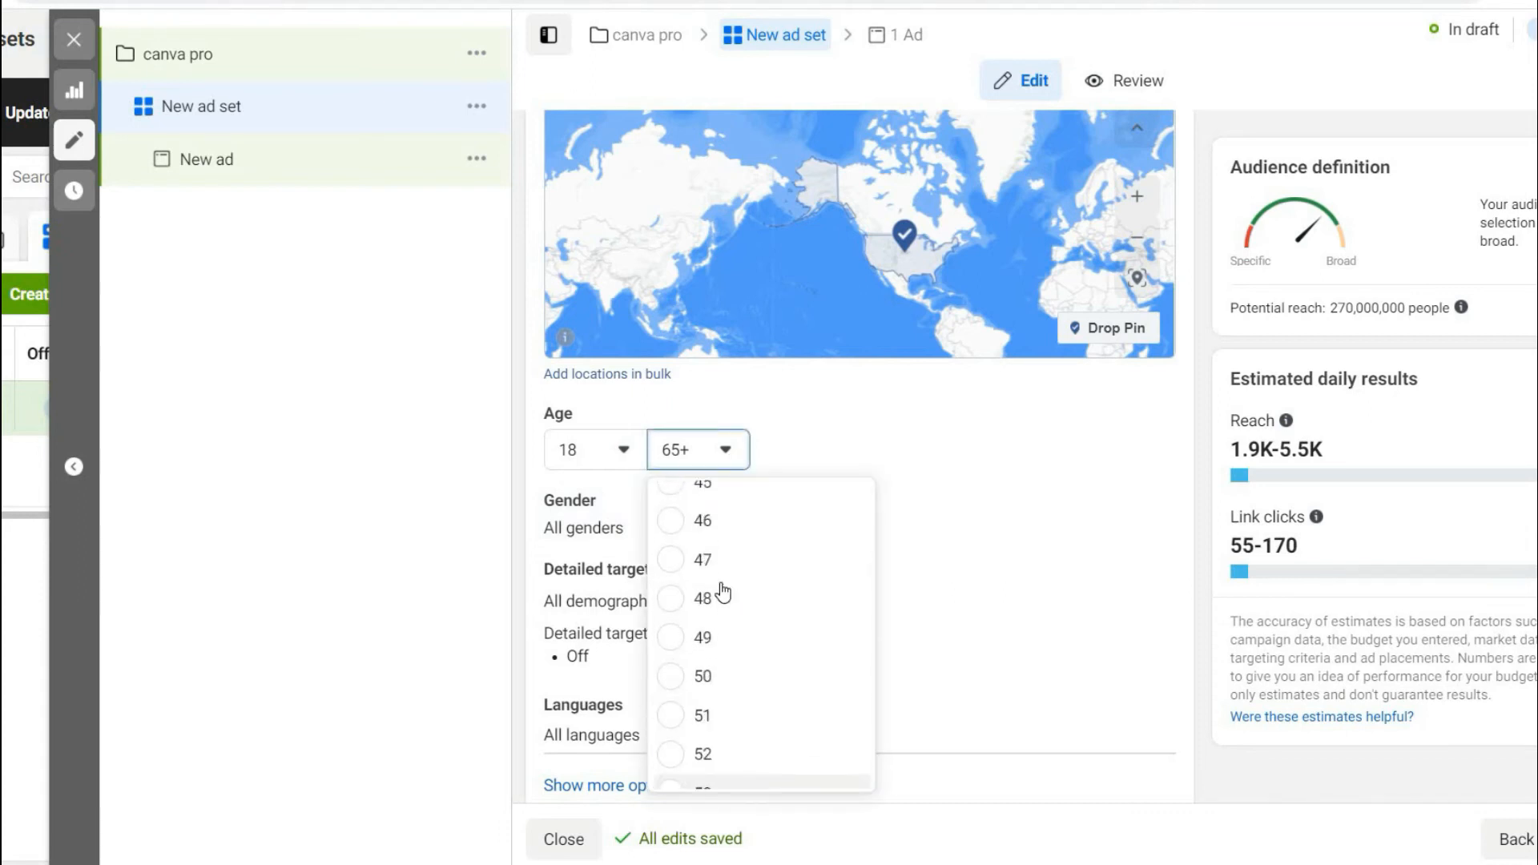
scroll(723, 592, up, 2)
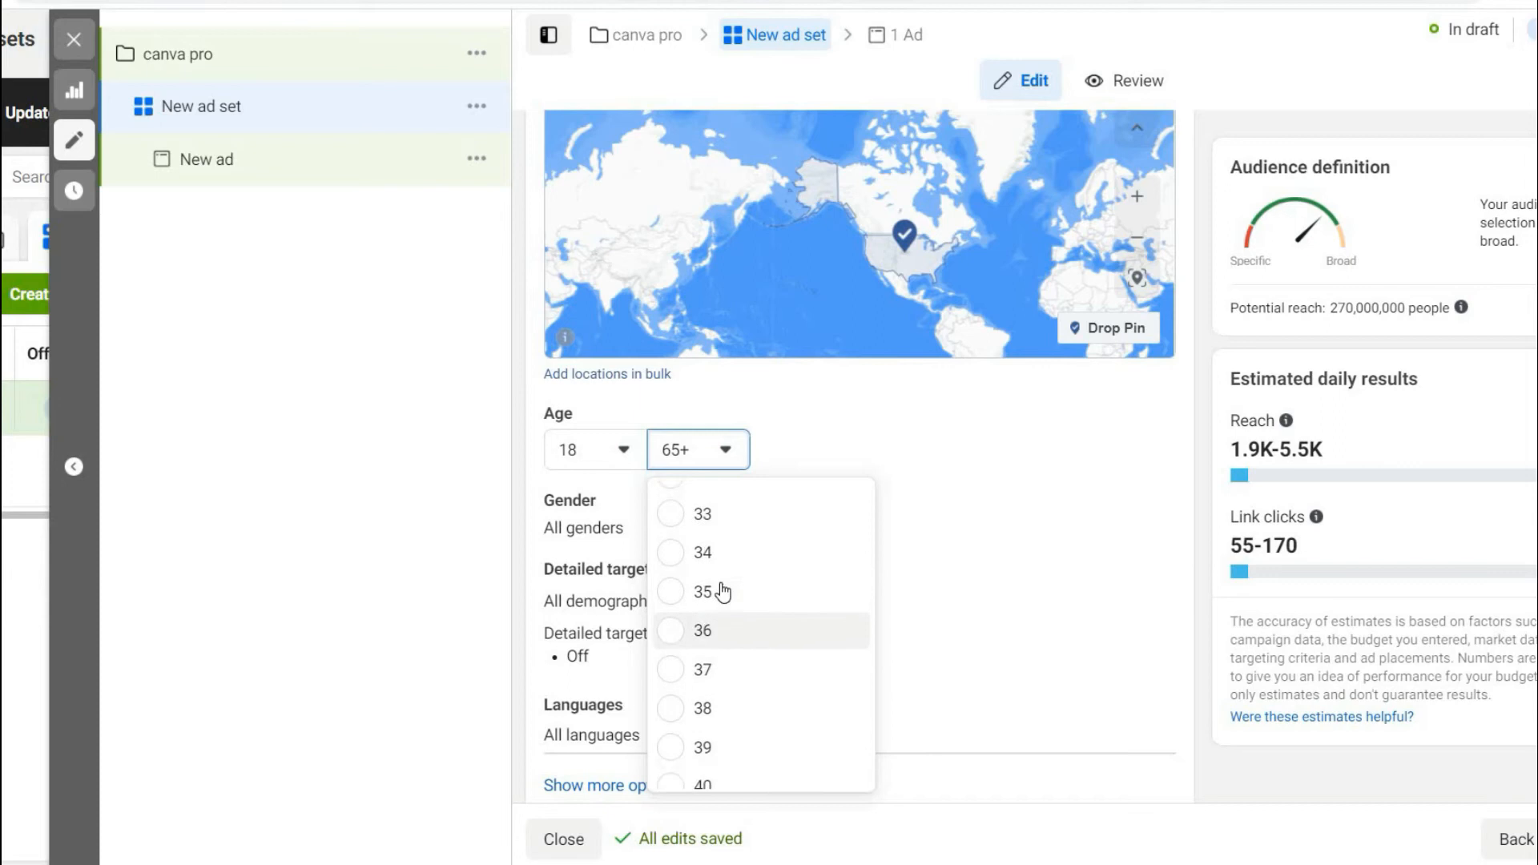
click(721, 591)
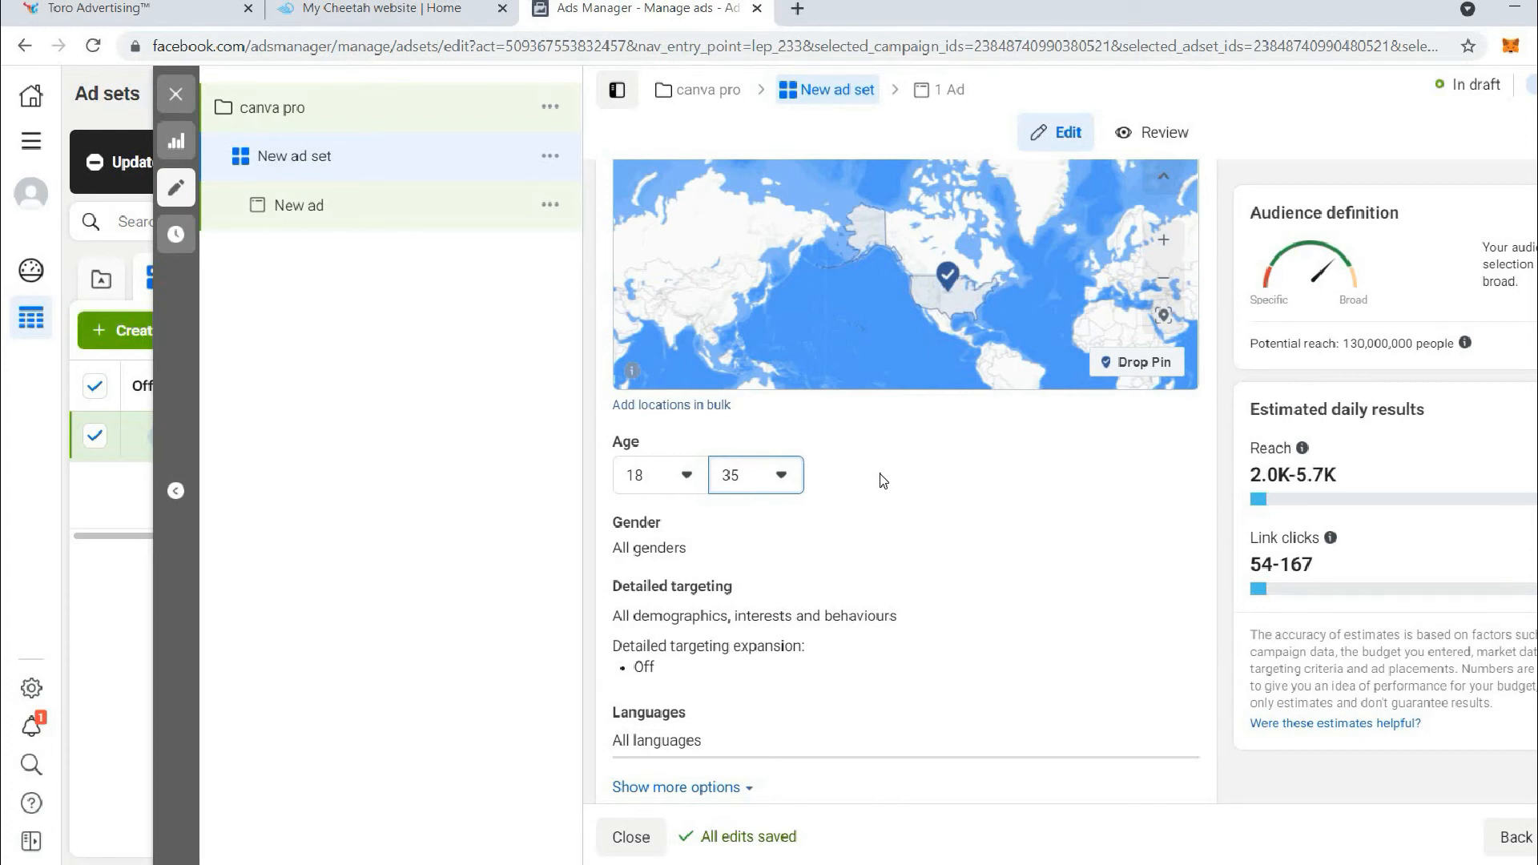
- Add the Adobe Photoshop interest to the audience's detailed targeting
scroll(880, 474, down, 1)
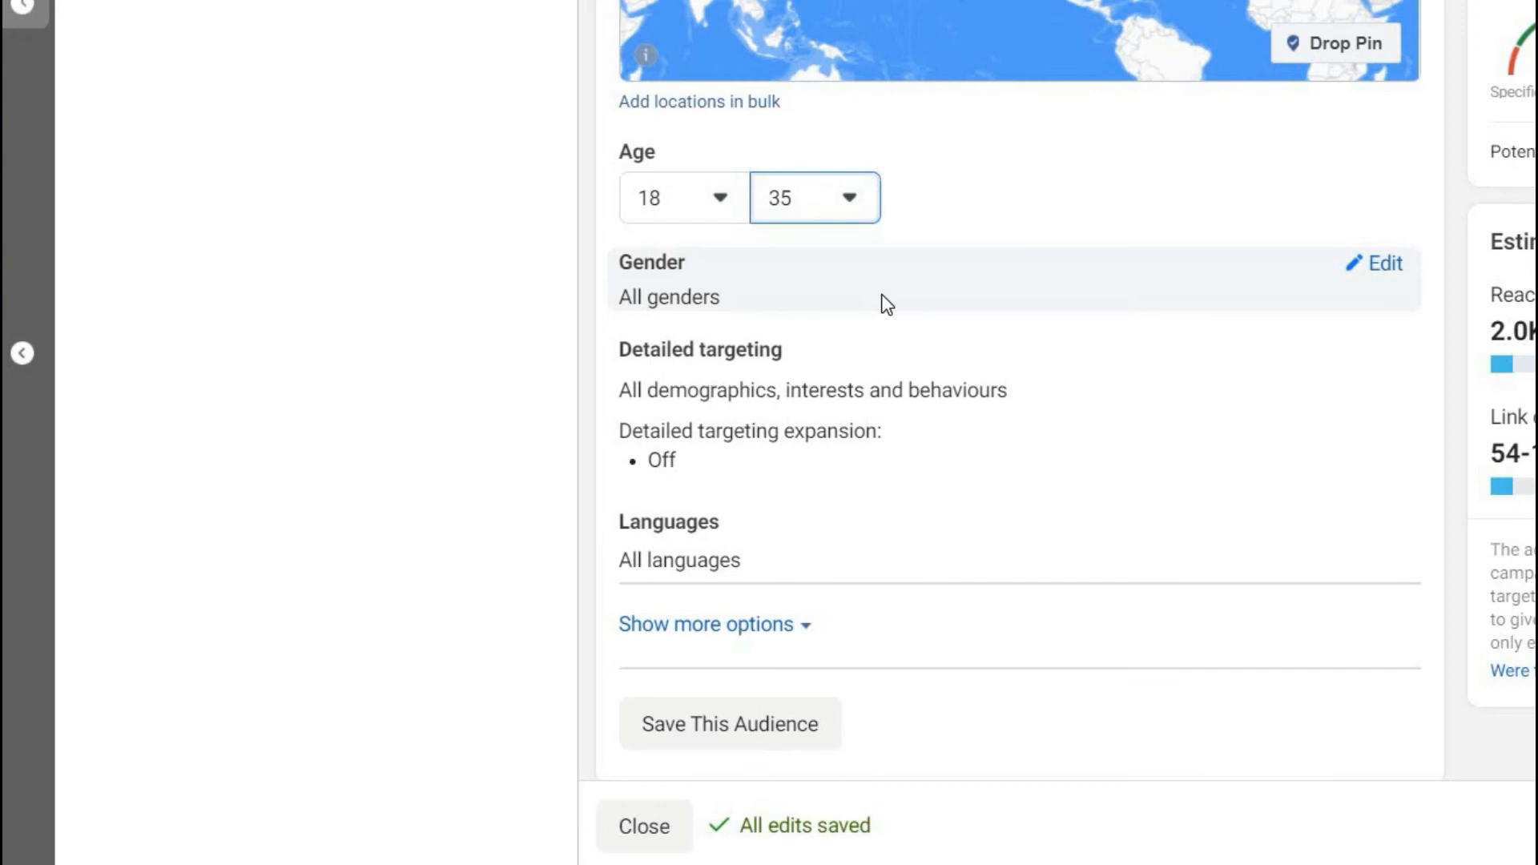
scroll(808, 455, down, 2)
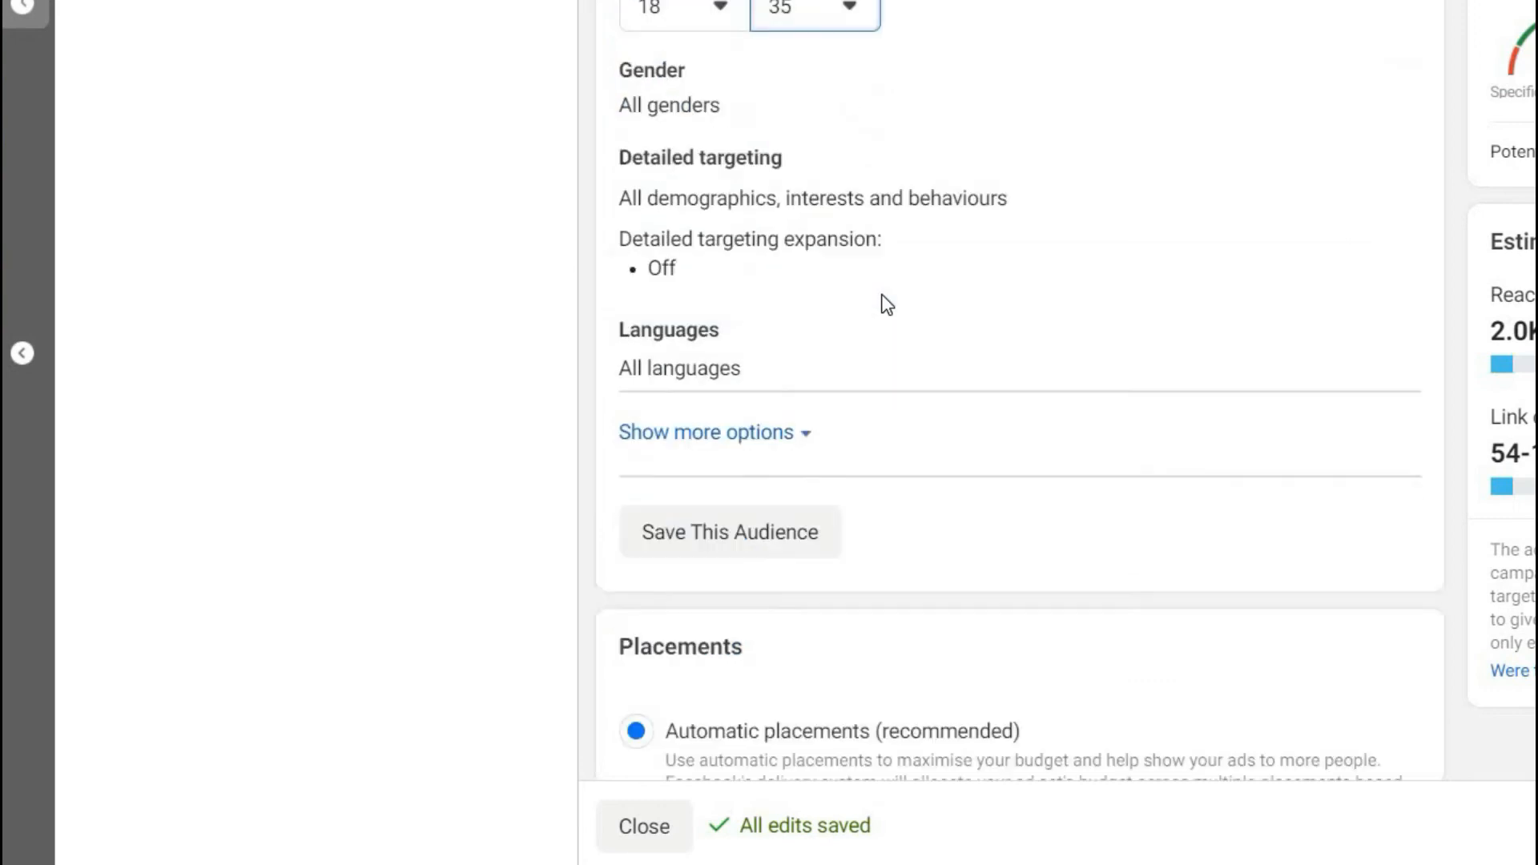
mouse_move(809, 186)
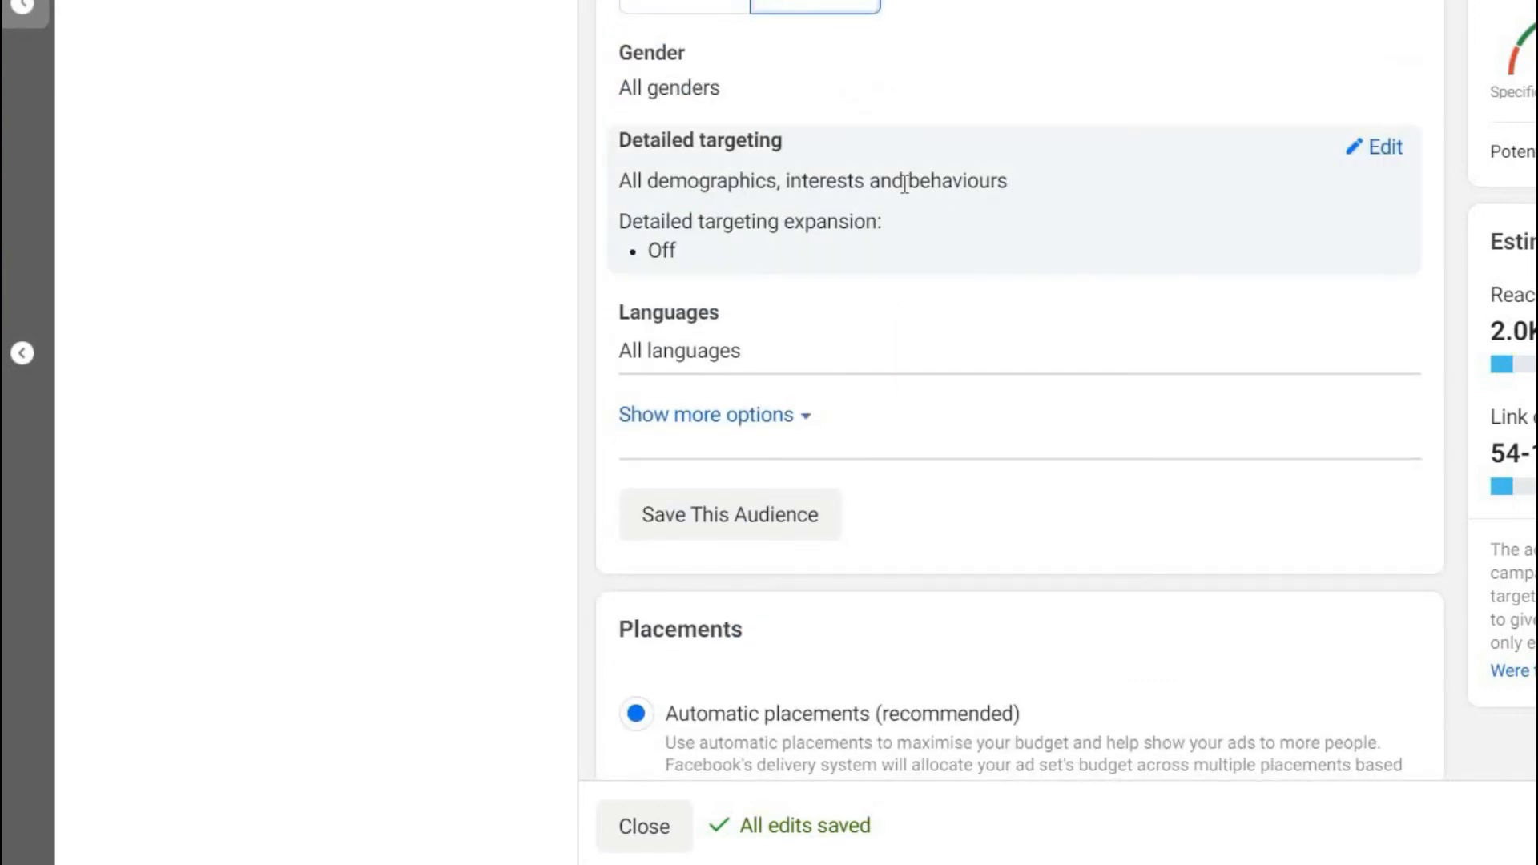
click(1388, 149)
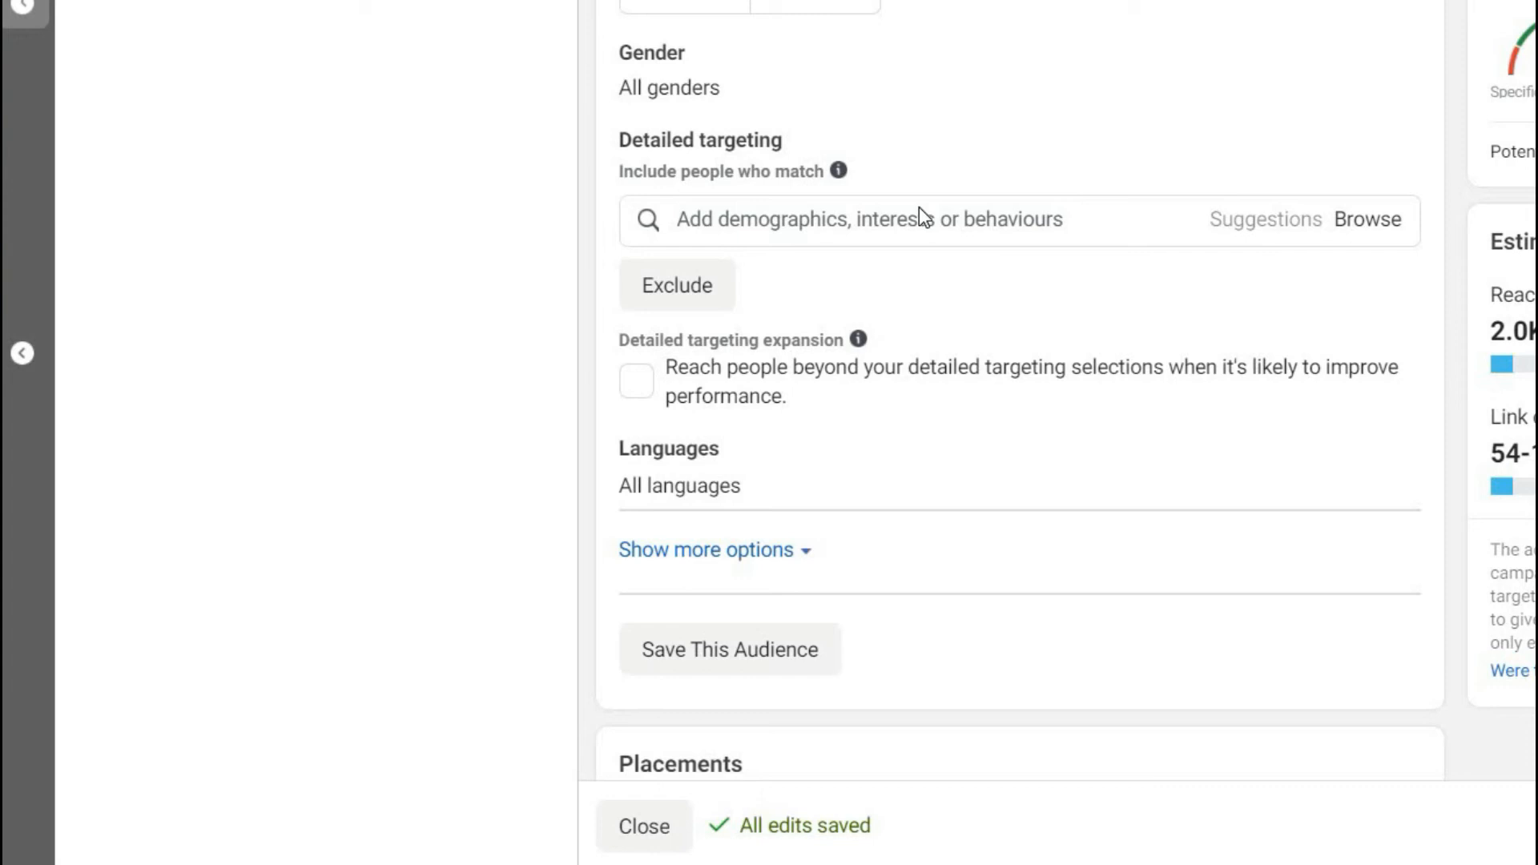
click(916, 222)
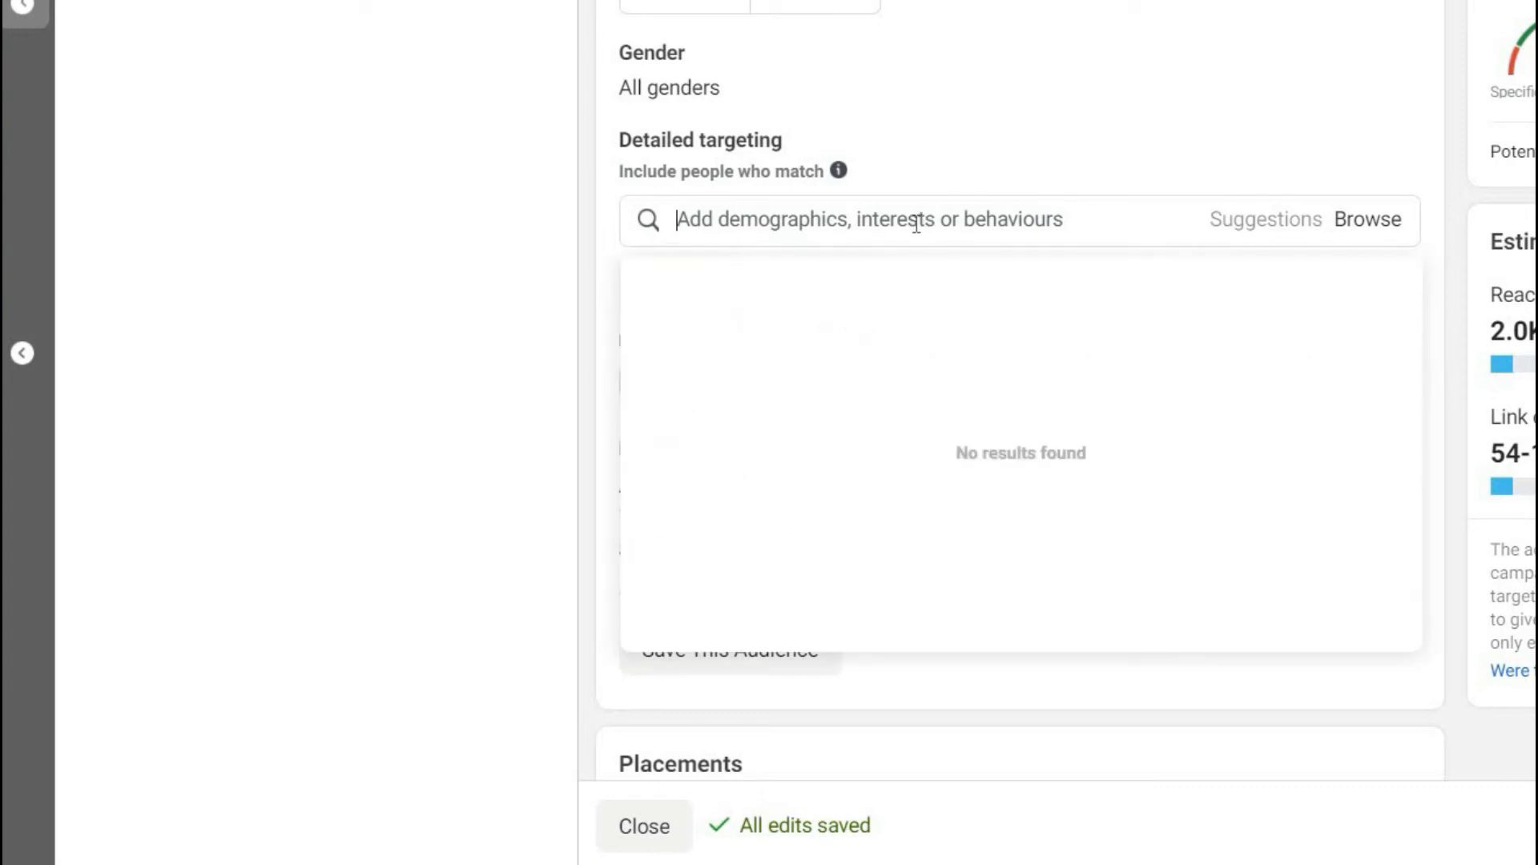
text(ado)
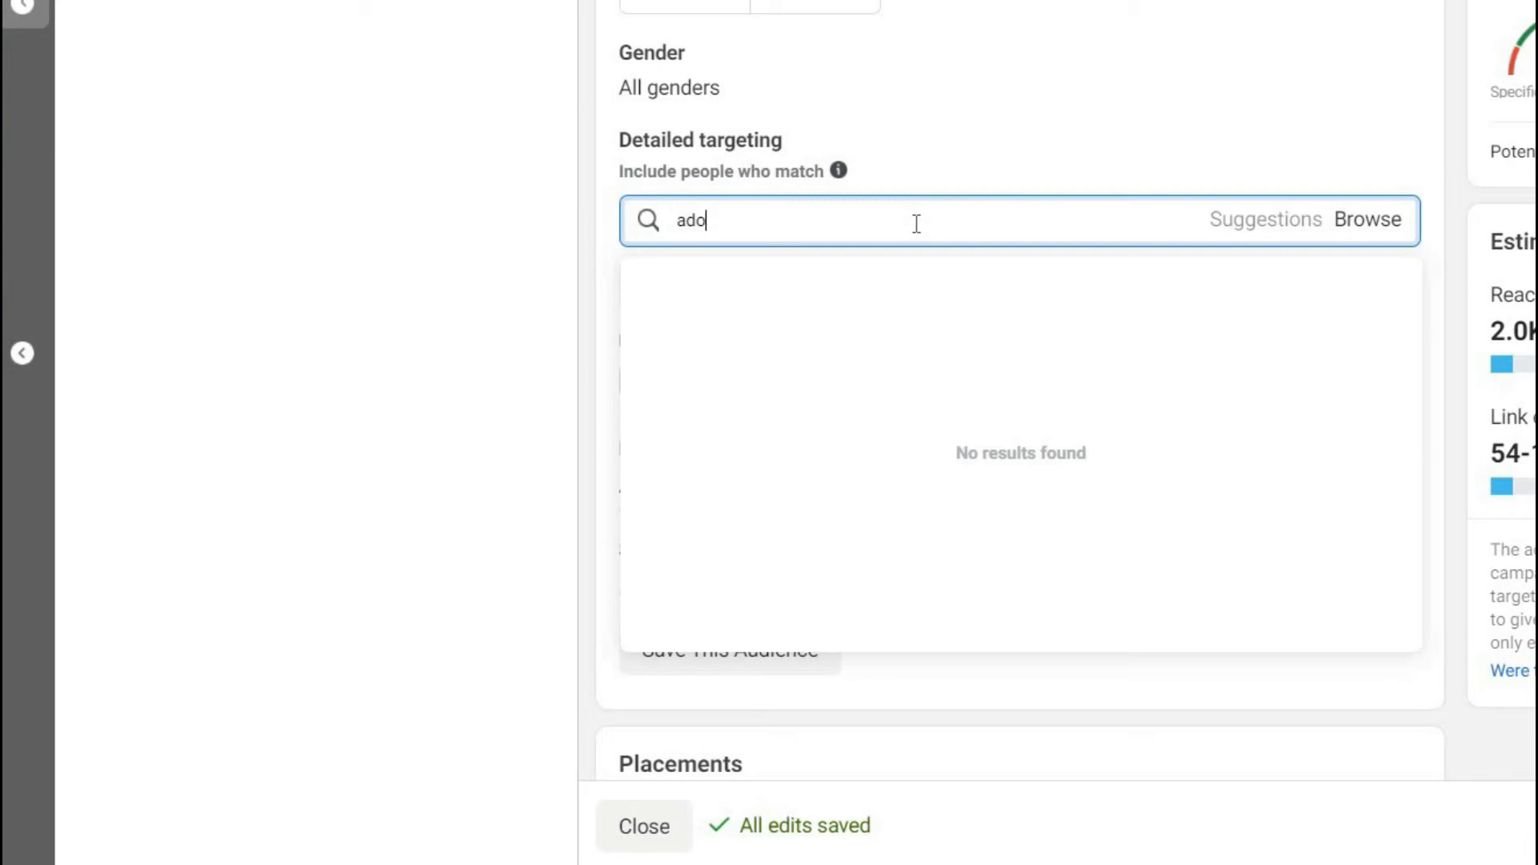
text(be photoshop)
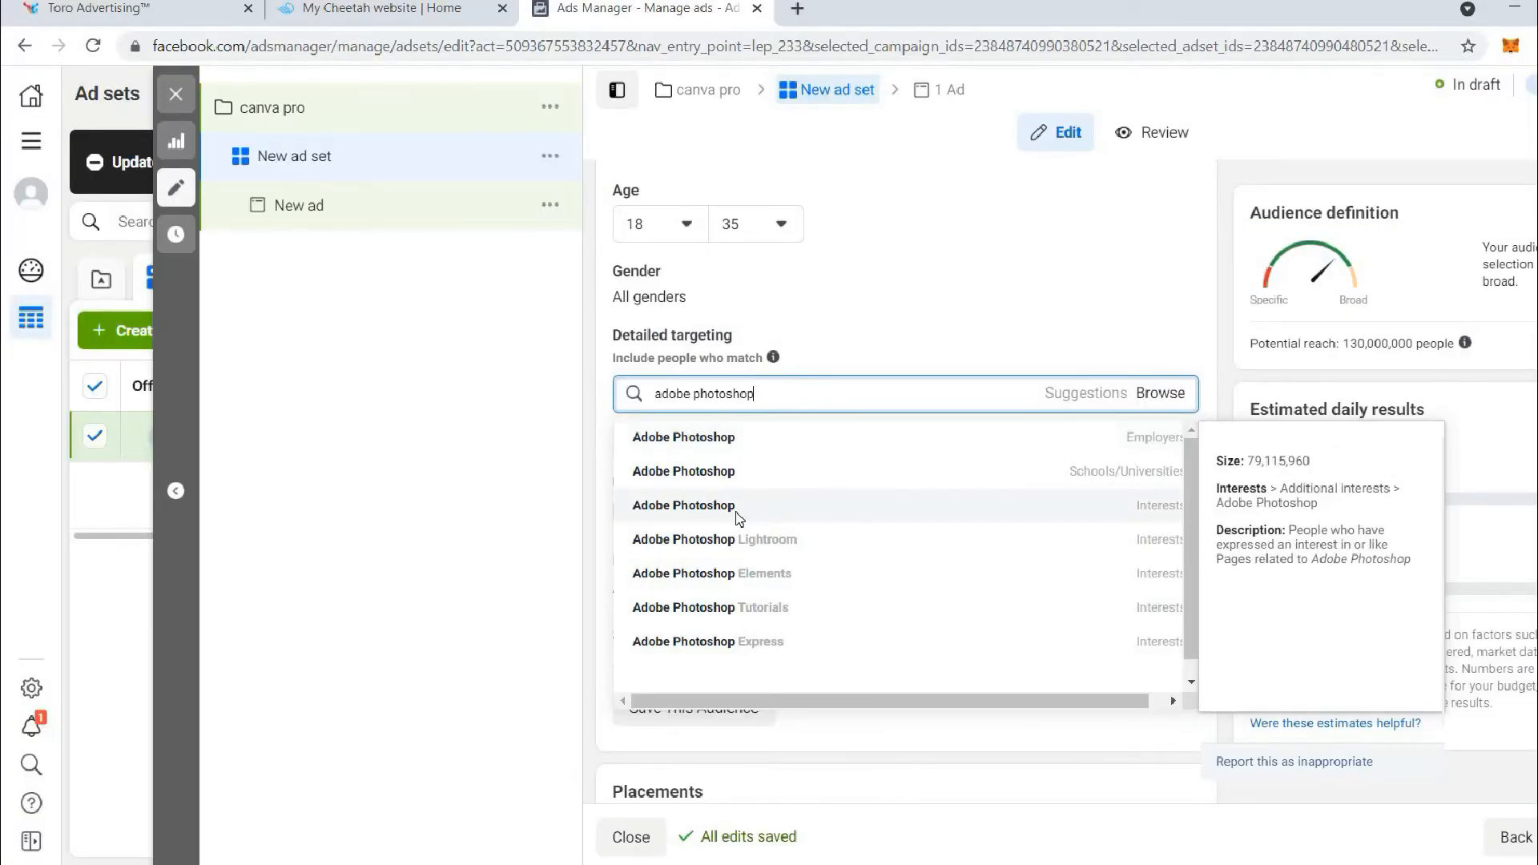
click(683, 505)
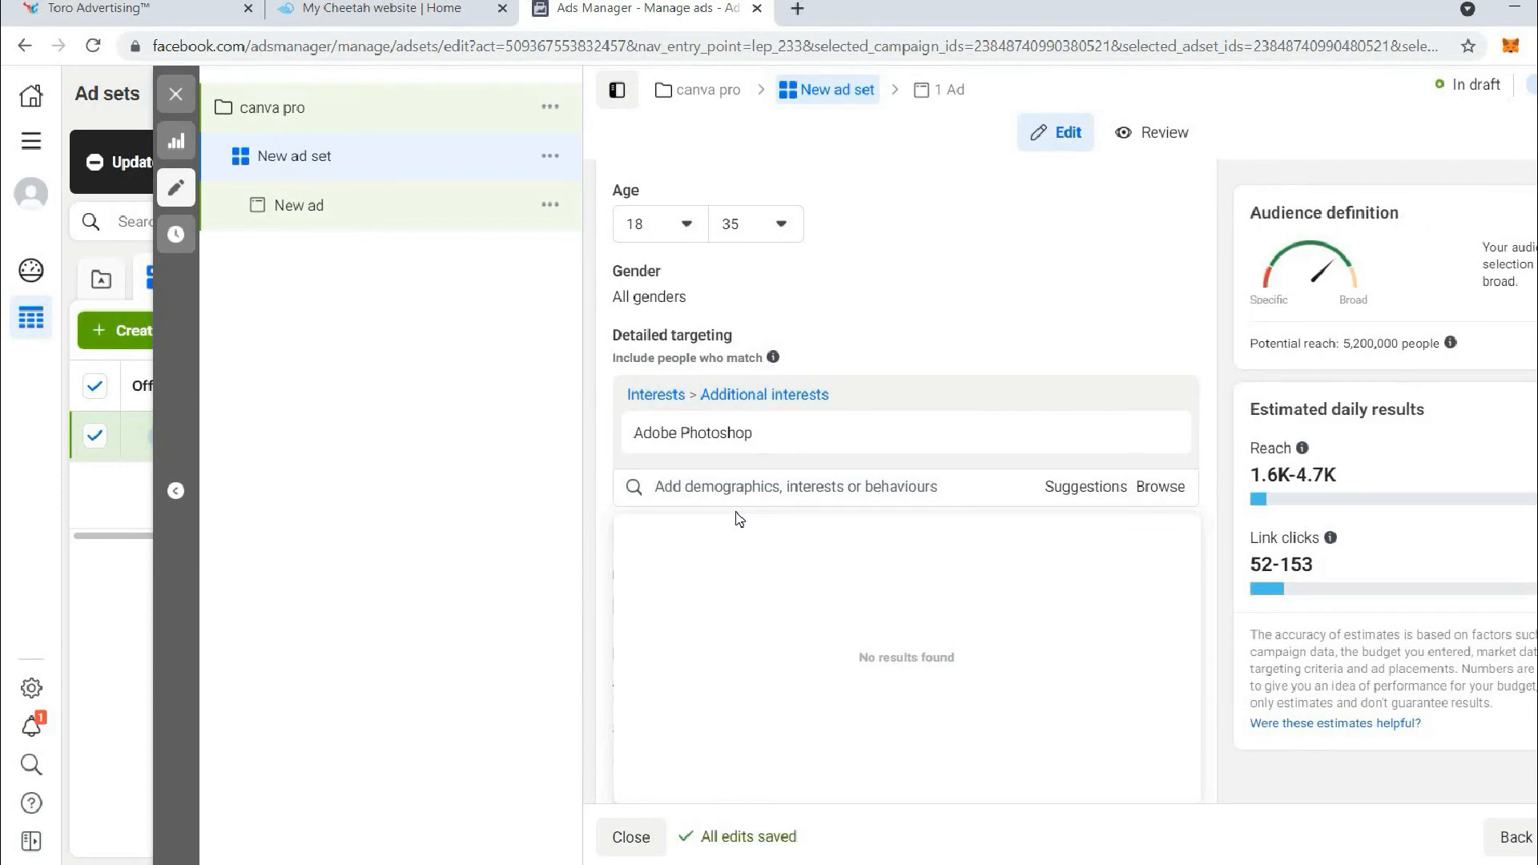
click(580, 478)
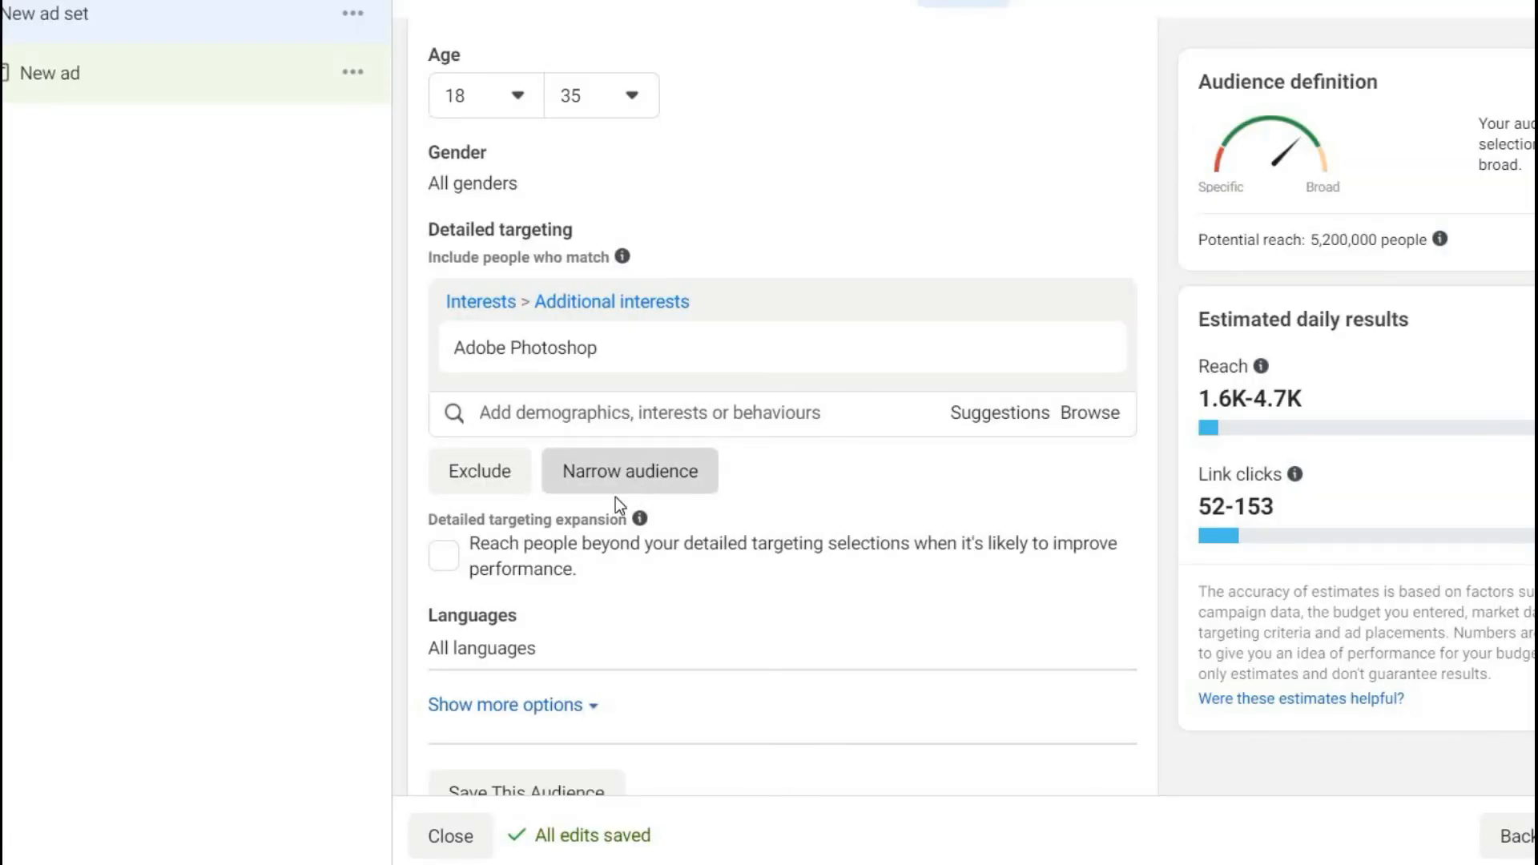
- Narrow the audience so that people must also match the YouTube or Instagram interest
click(617, 487)
click(601, 507)
text(youtube)
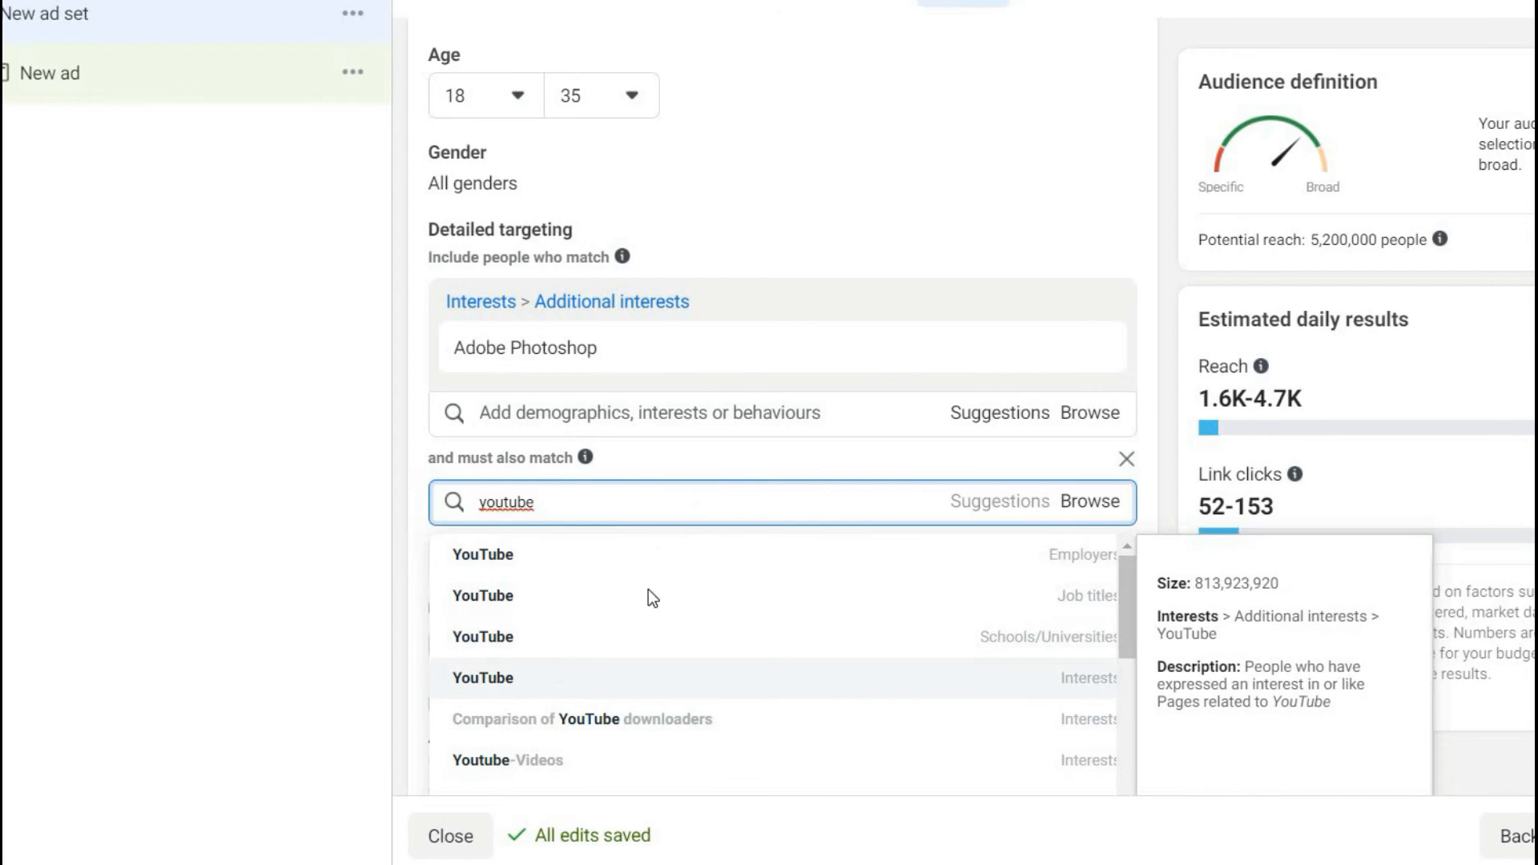
click(563, 679)
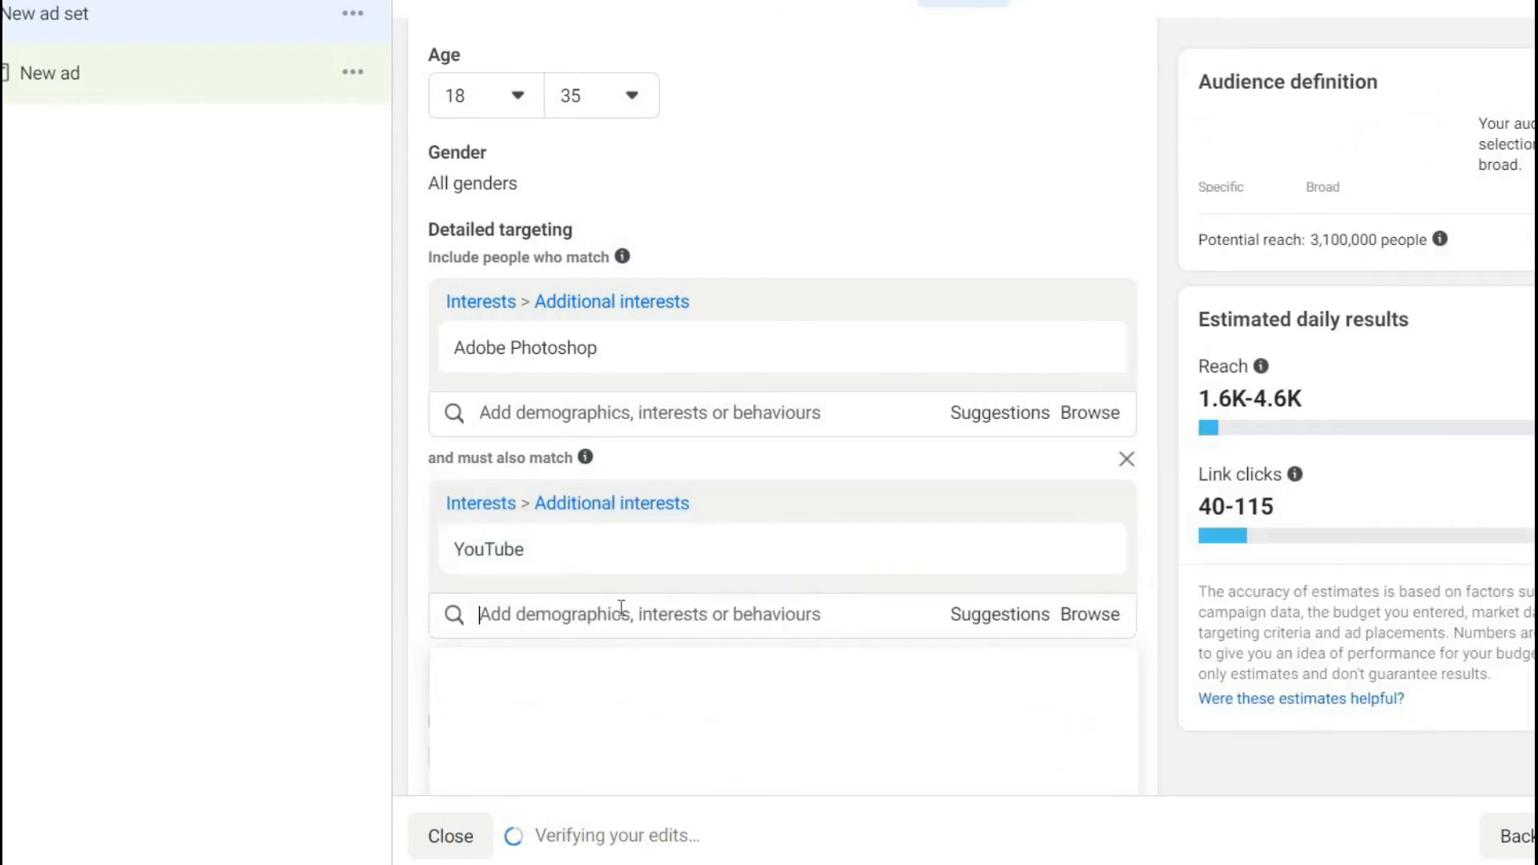
text(instagram)
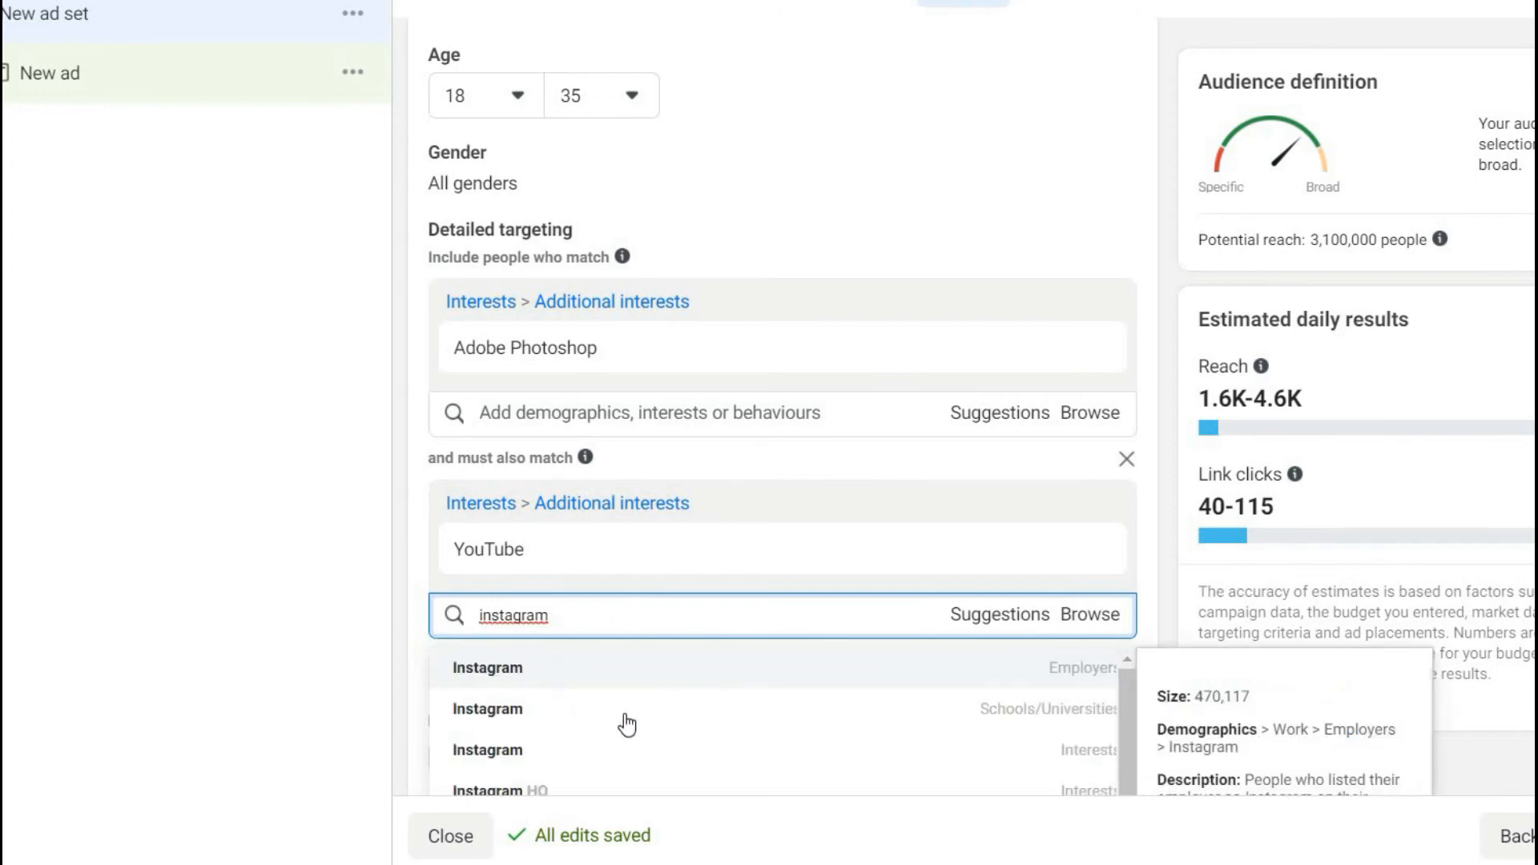
click(621, 745)
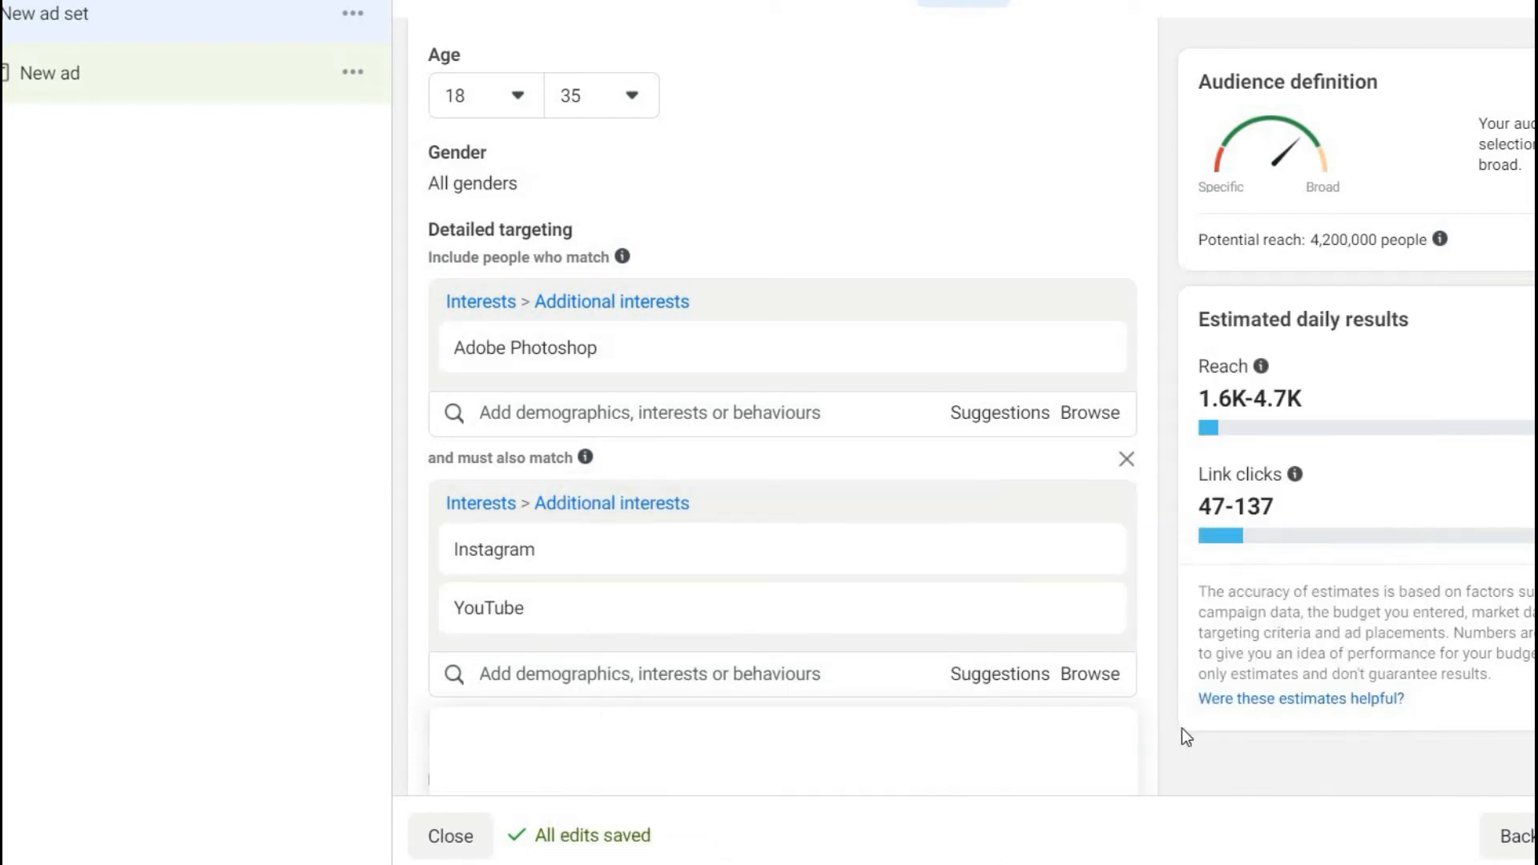
scroll(1258, 780, down, 5)
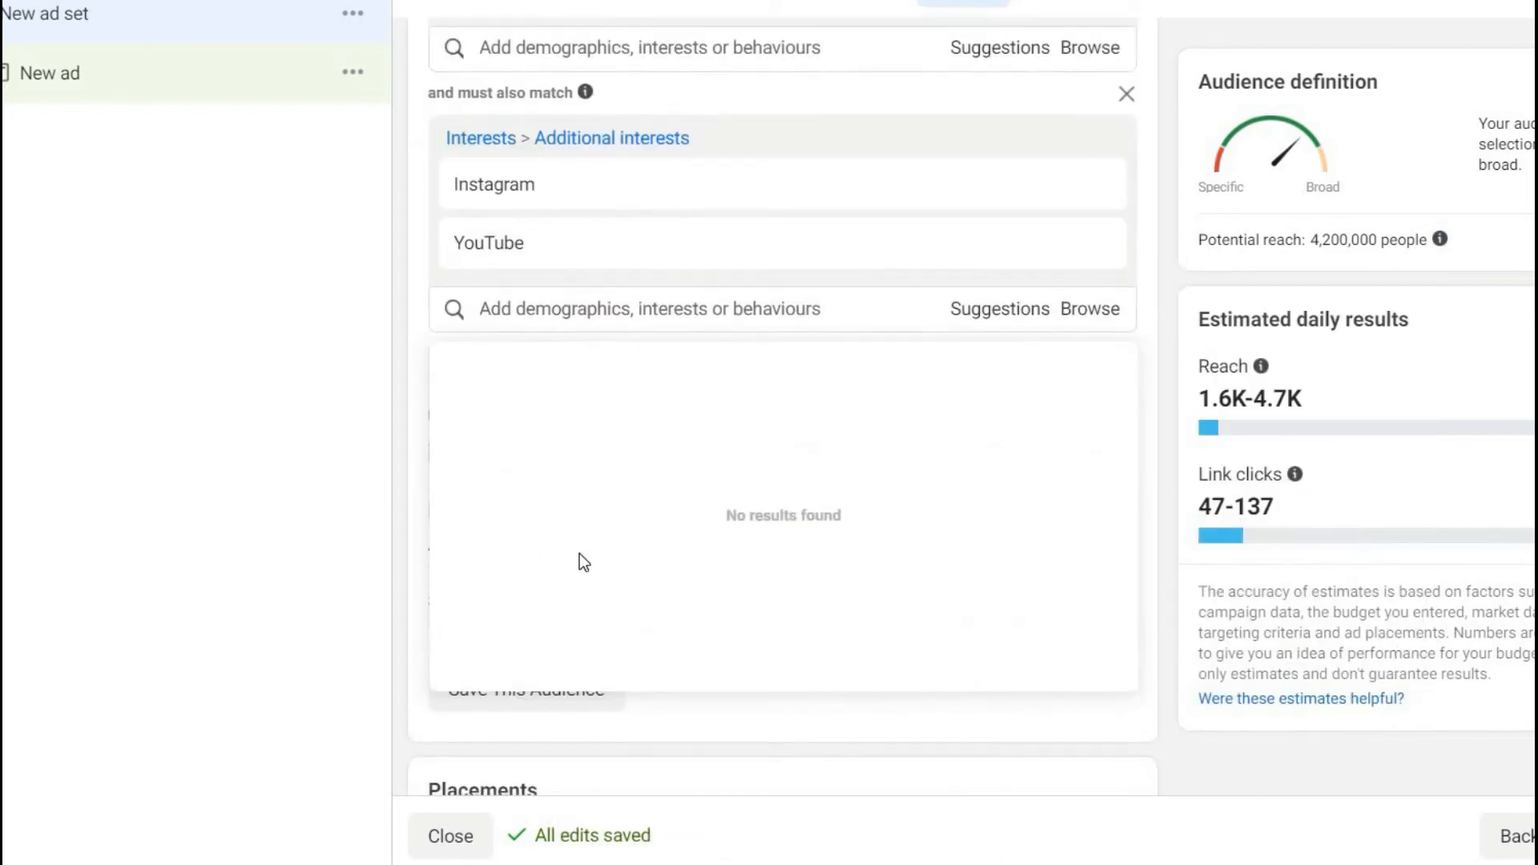
click(271, 538)
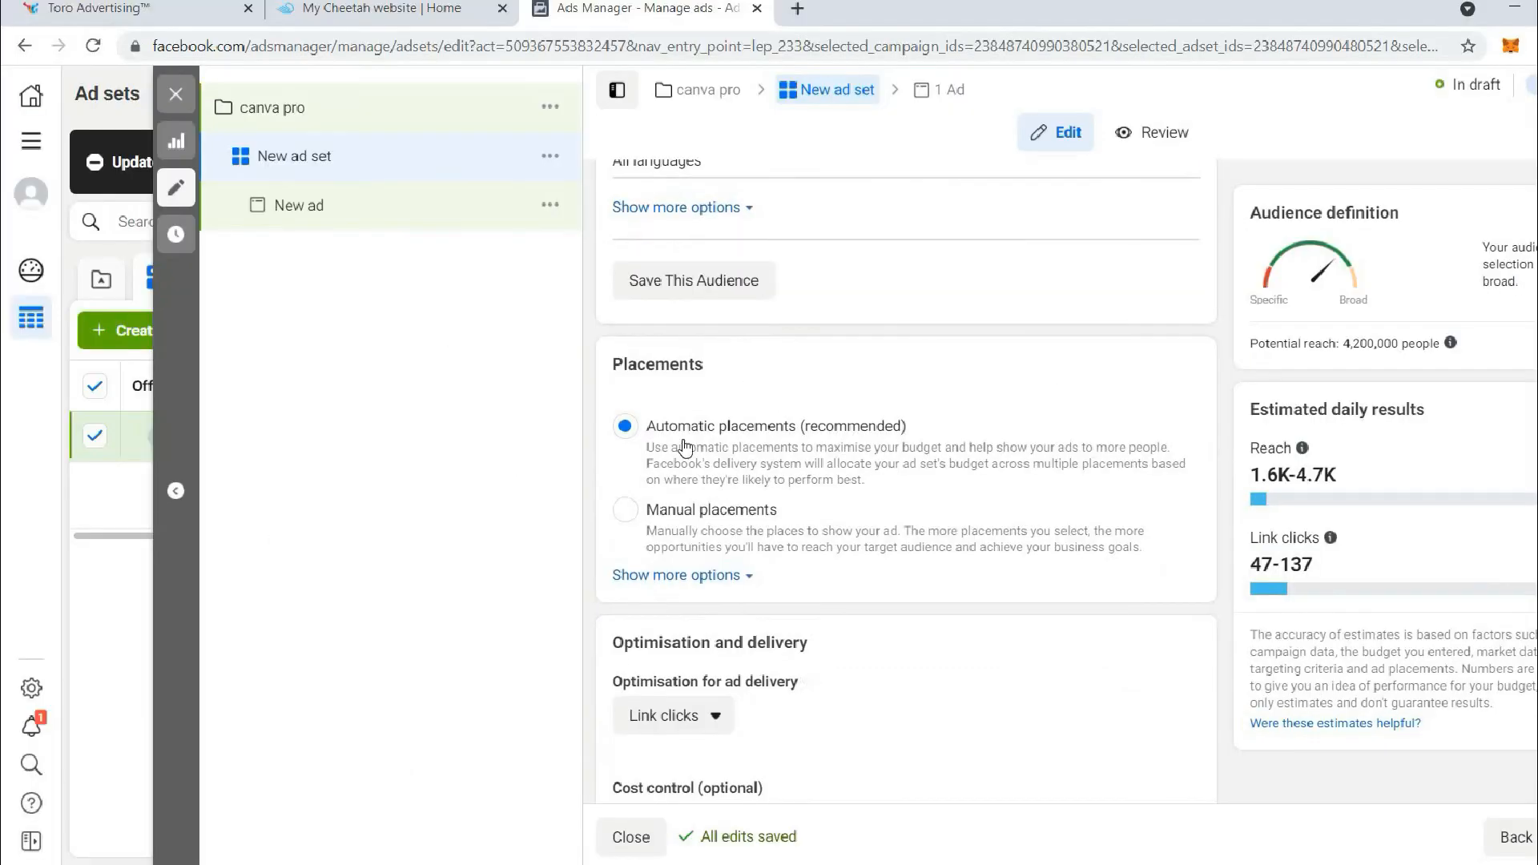
- Switch the ad set to manual placements and exclude the Audience Network, Messenger and Instagram platforms
click(625, 513)
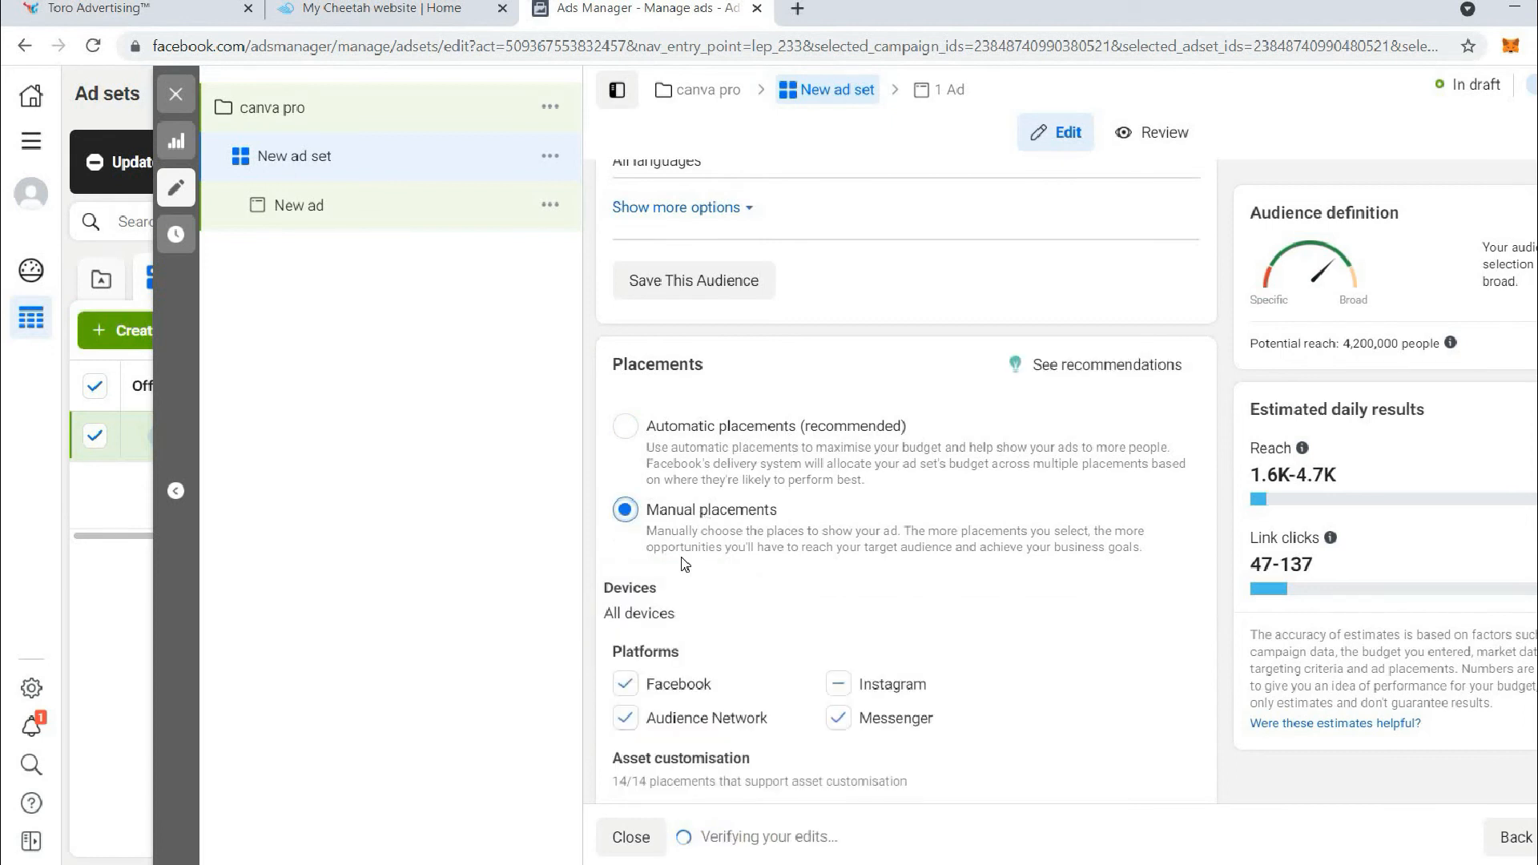
scroll(683, 474, down, 2)
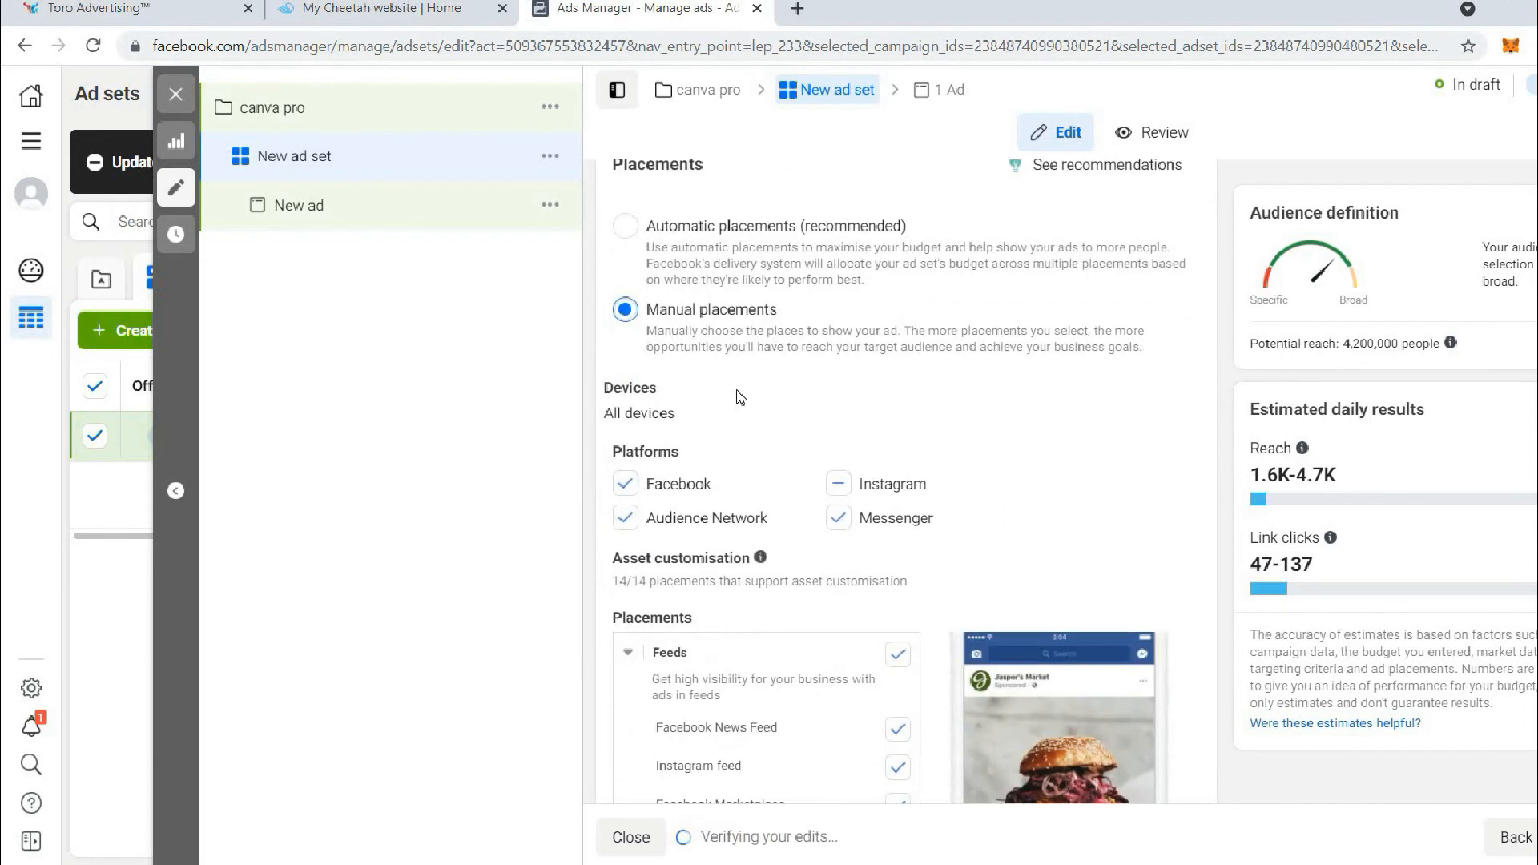
click(625, 519)
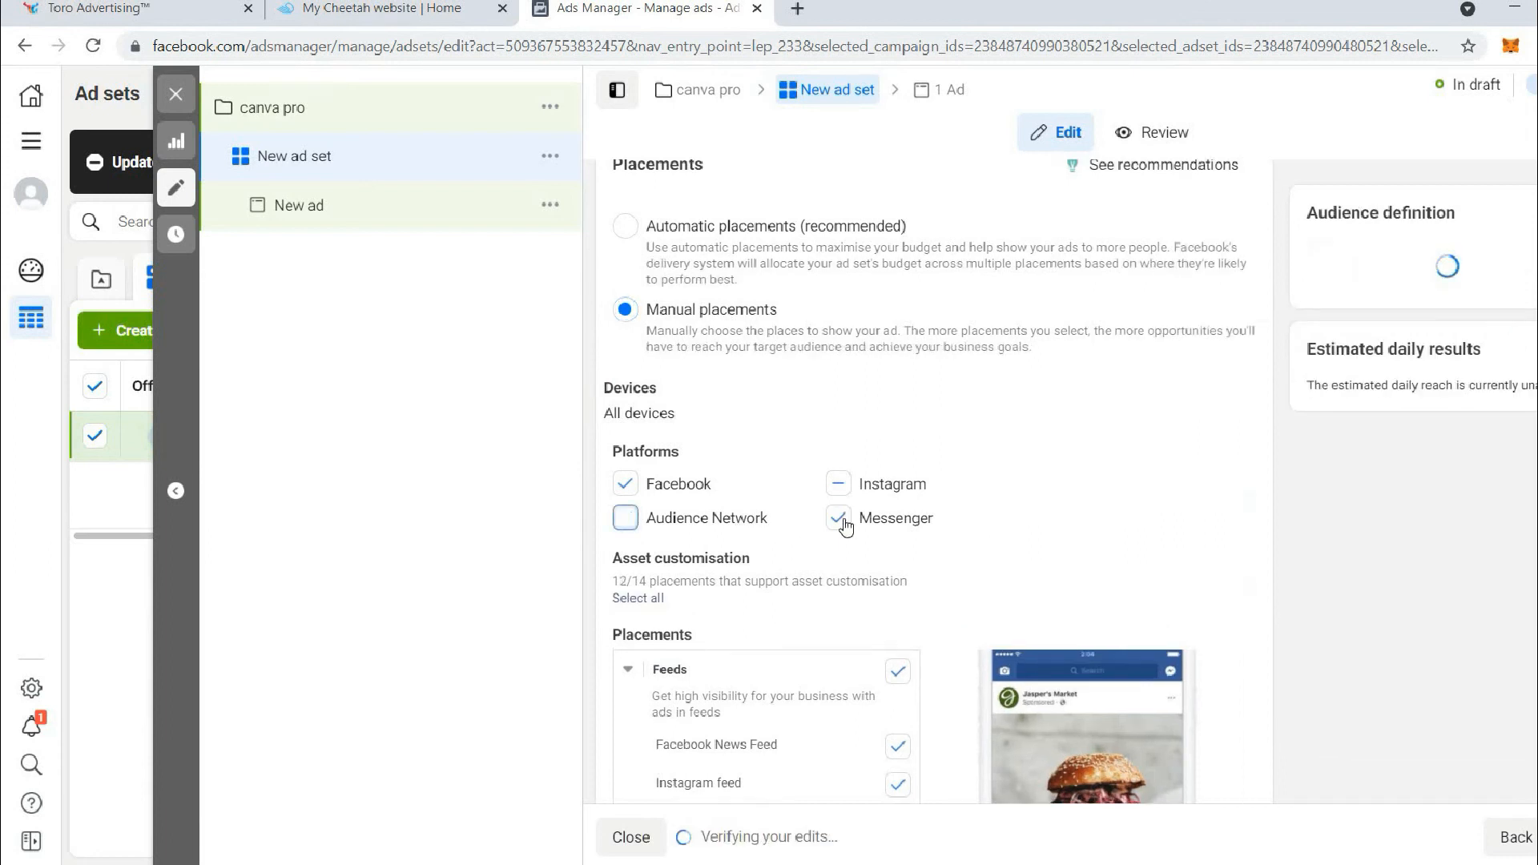
click(842, 521)
click(962, 476)
- Exclude Facebook Marketplace, video feeds, right column, Stories and in-stream videos from the placements, keeping Facebook News Feed
scroll(953, 480, down, 3)
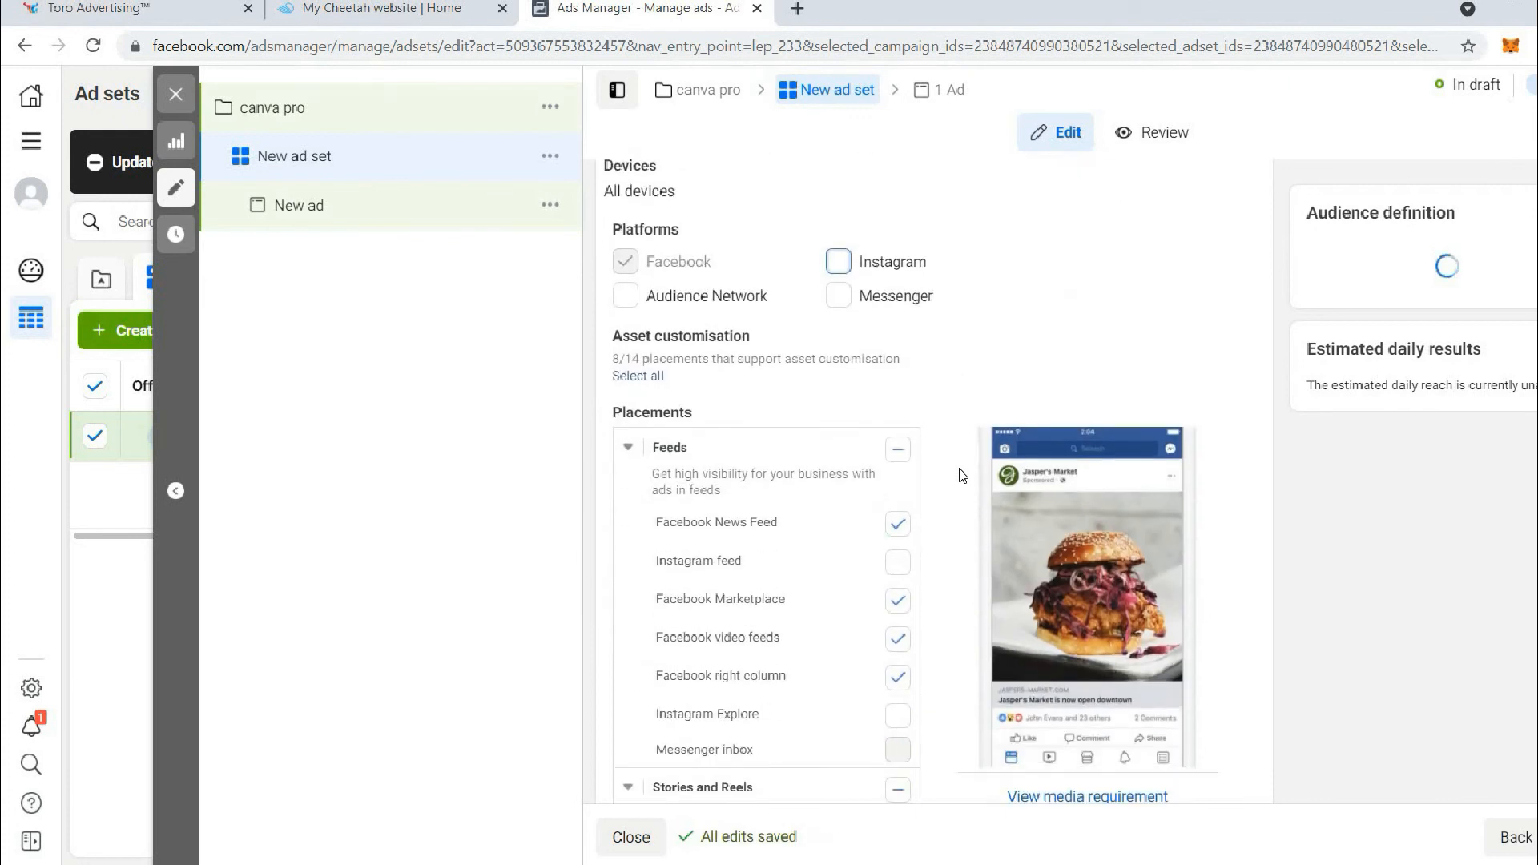
click(898, 601)
click(897, 638)
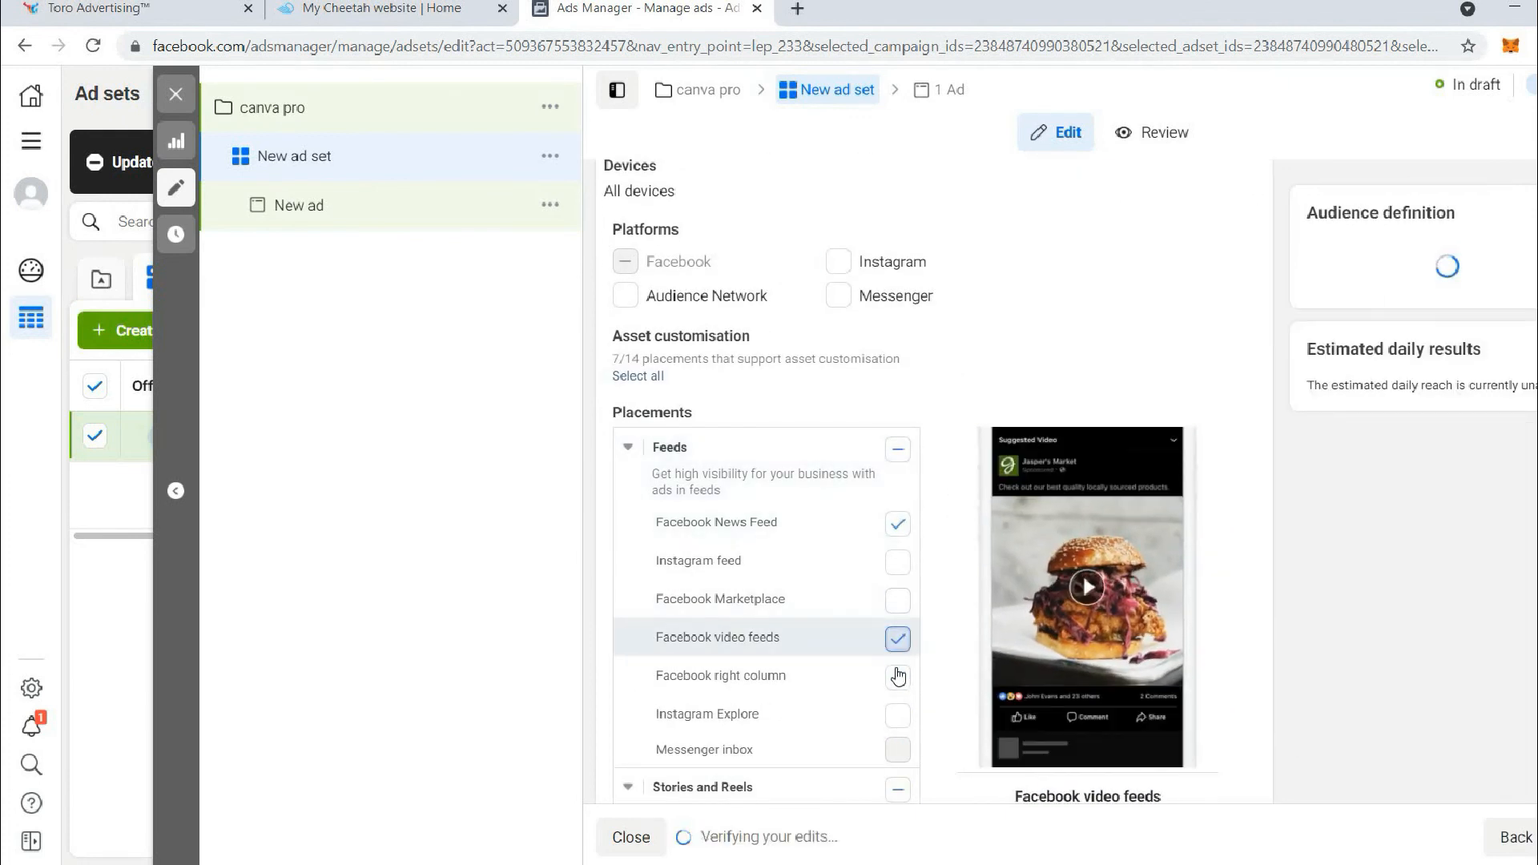
click(896, 679)
scroll(895, 682, down, 3)
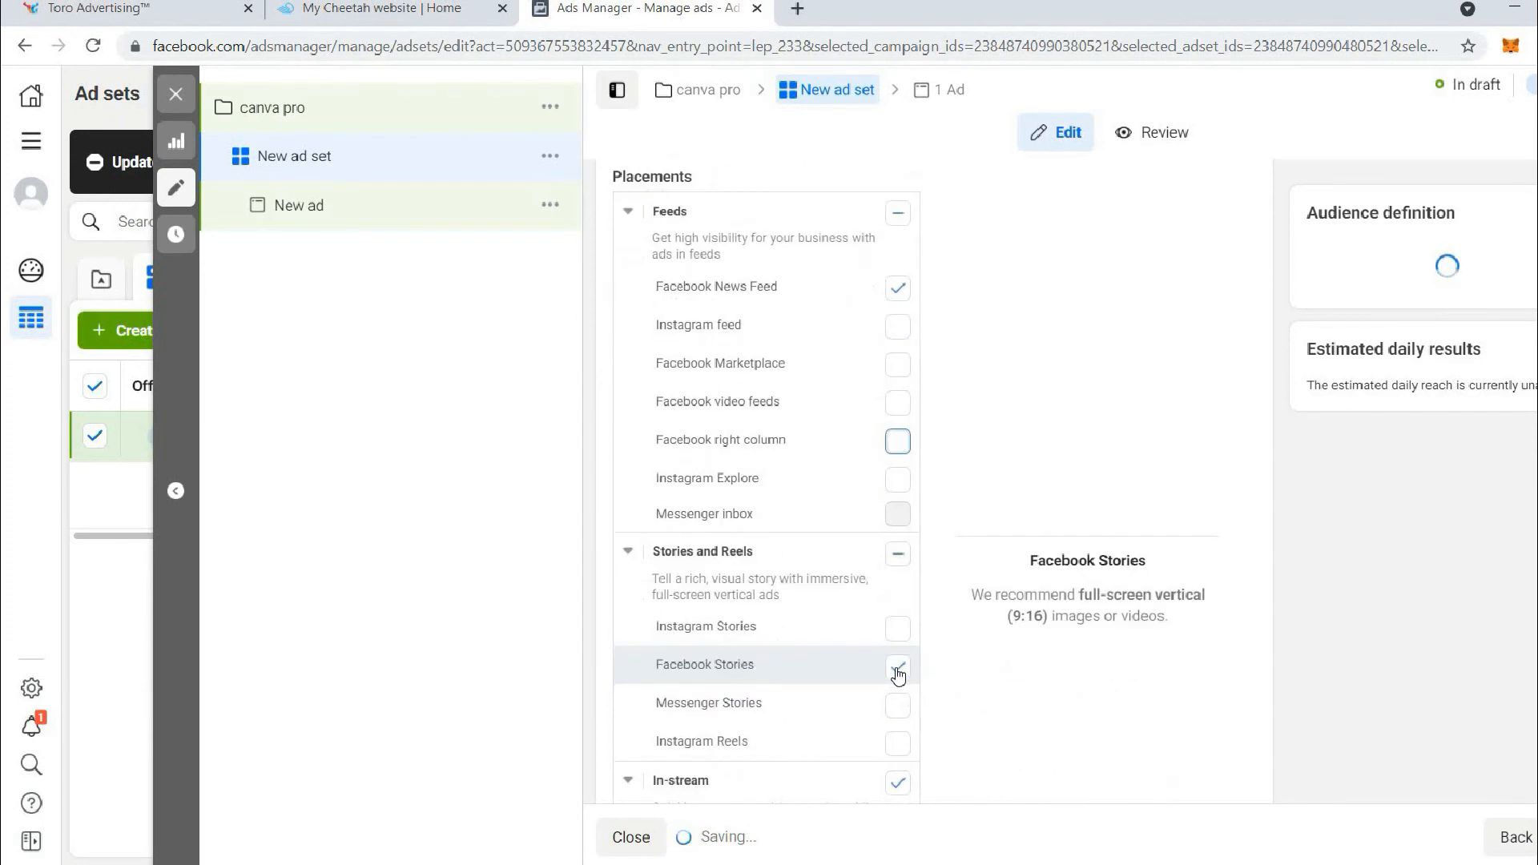
click(899, 567)
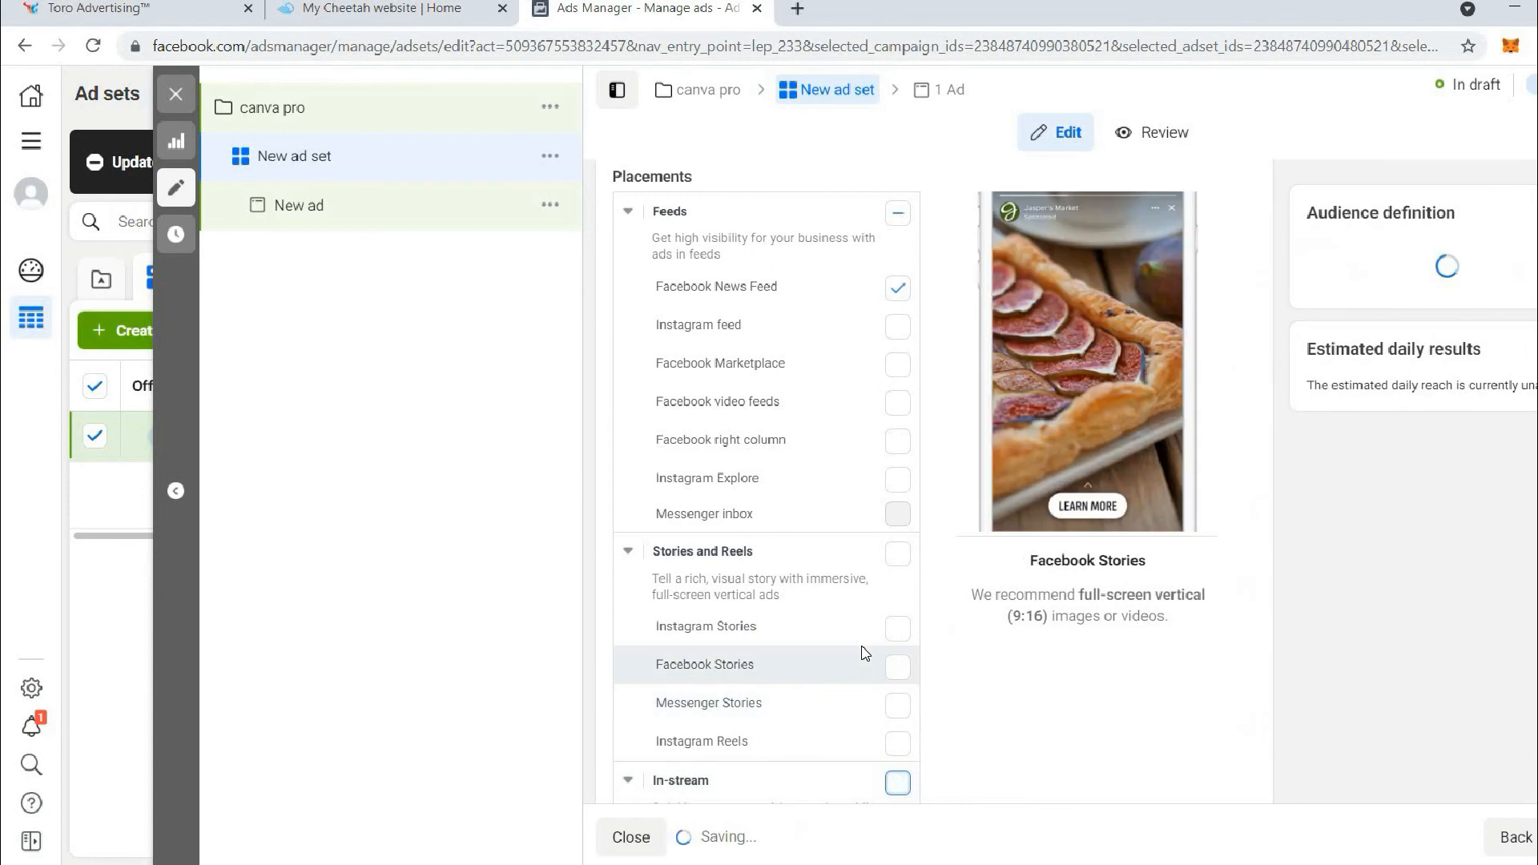
- Exclude Facebook search results and in-article placements from the ad set
scroll(864, 650, down, 4)
click(898, 645)
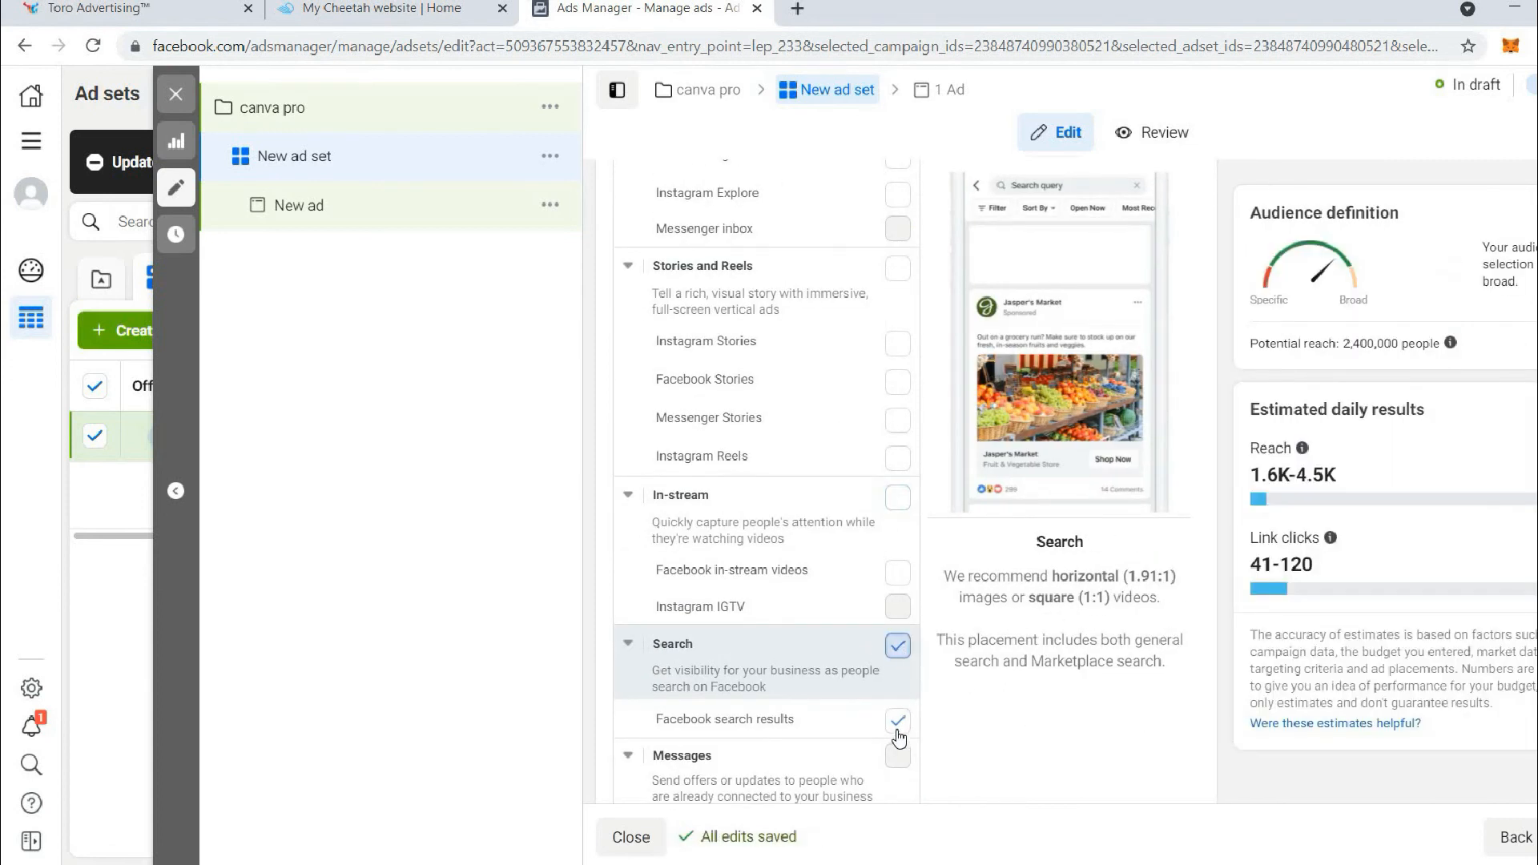
click(898, 720)
click(898, 721)
click(898, 721)
scroll(900, 725, down, 4)
click(897, 577)
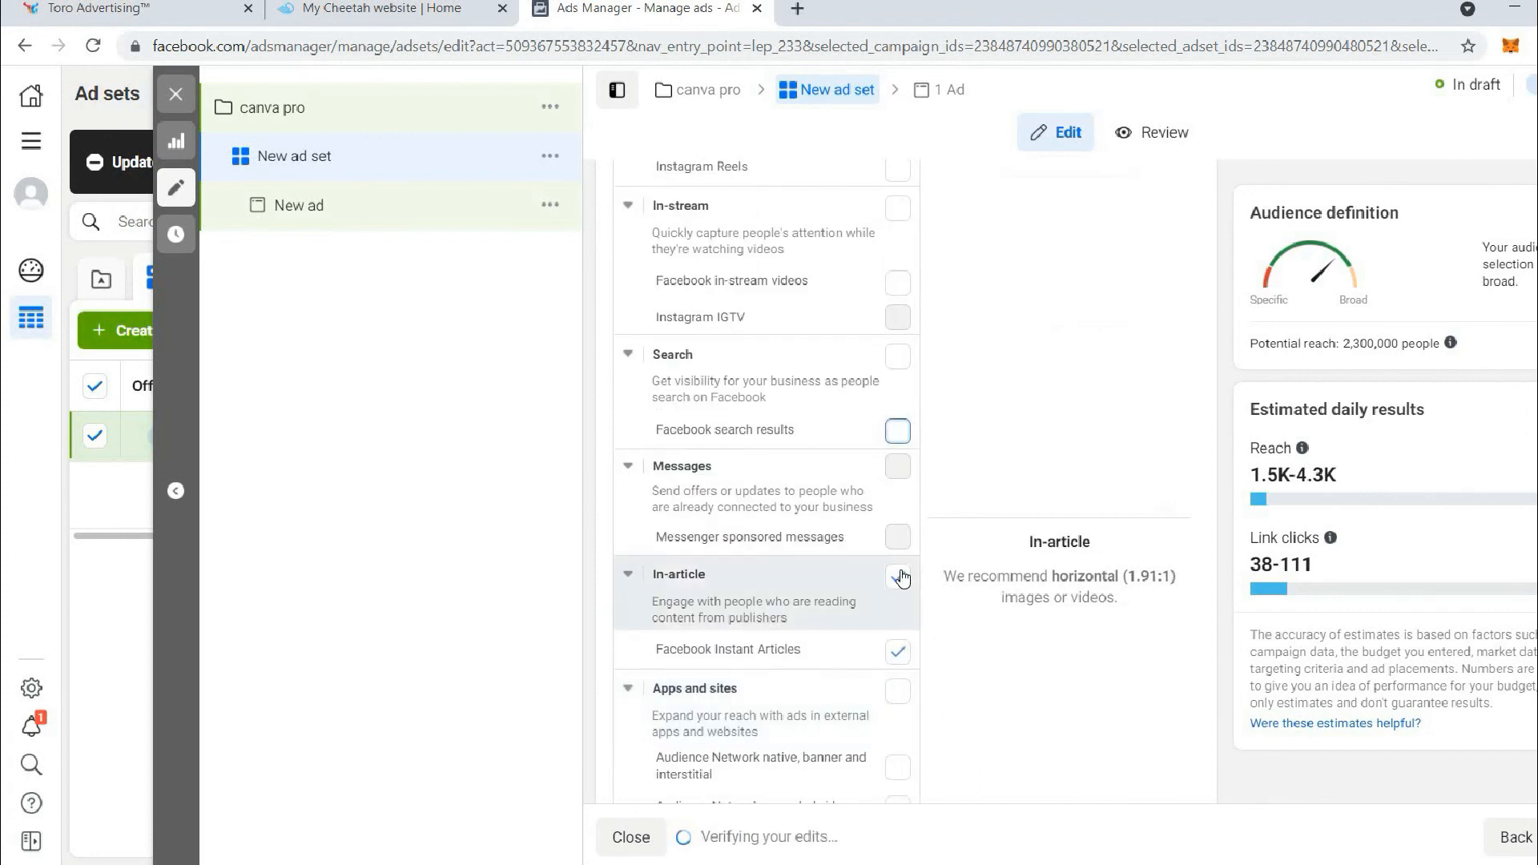
scroll(881, 650, down, 3)
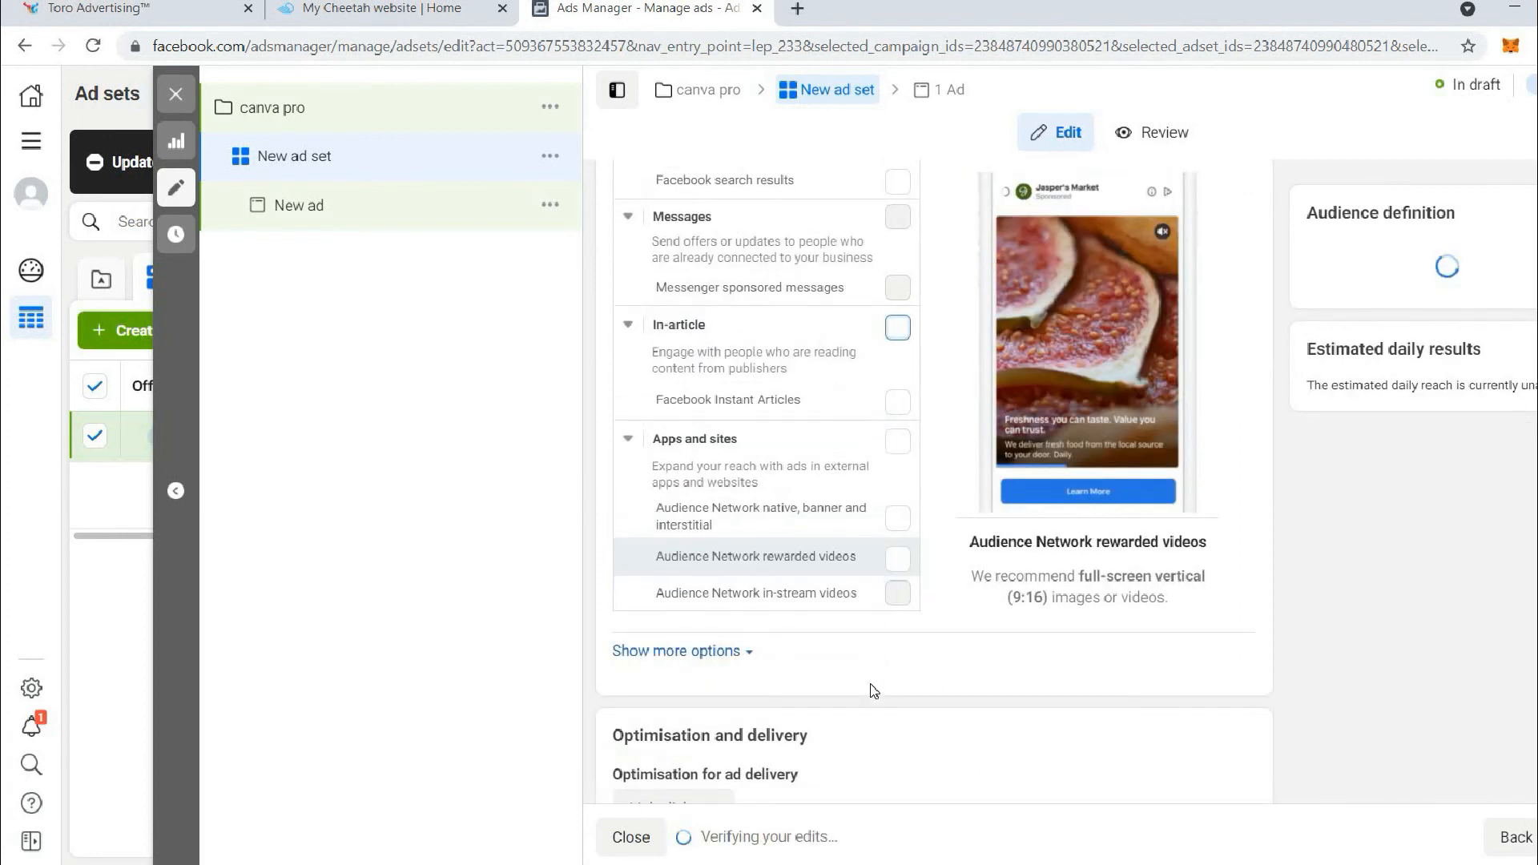
- Continue to the ad and keep Single image or video as its format
scroll(873, 690, down, 4)
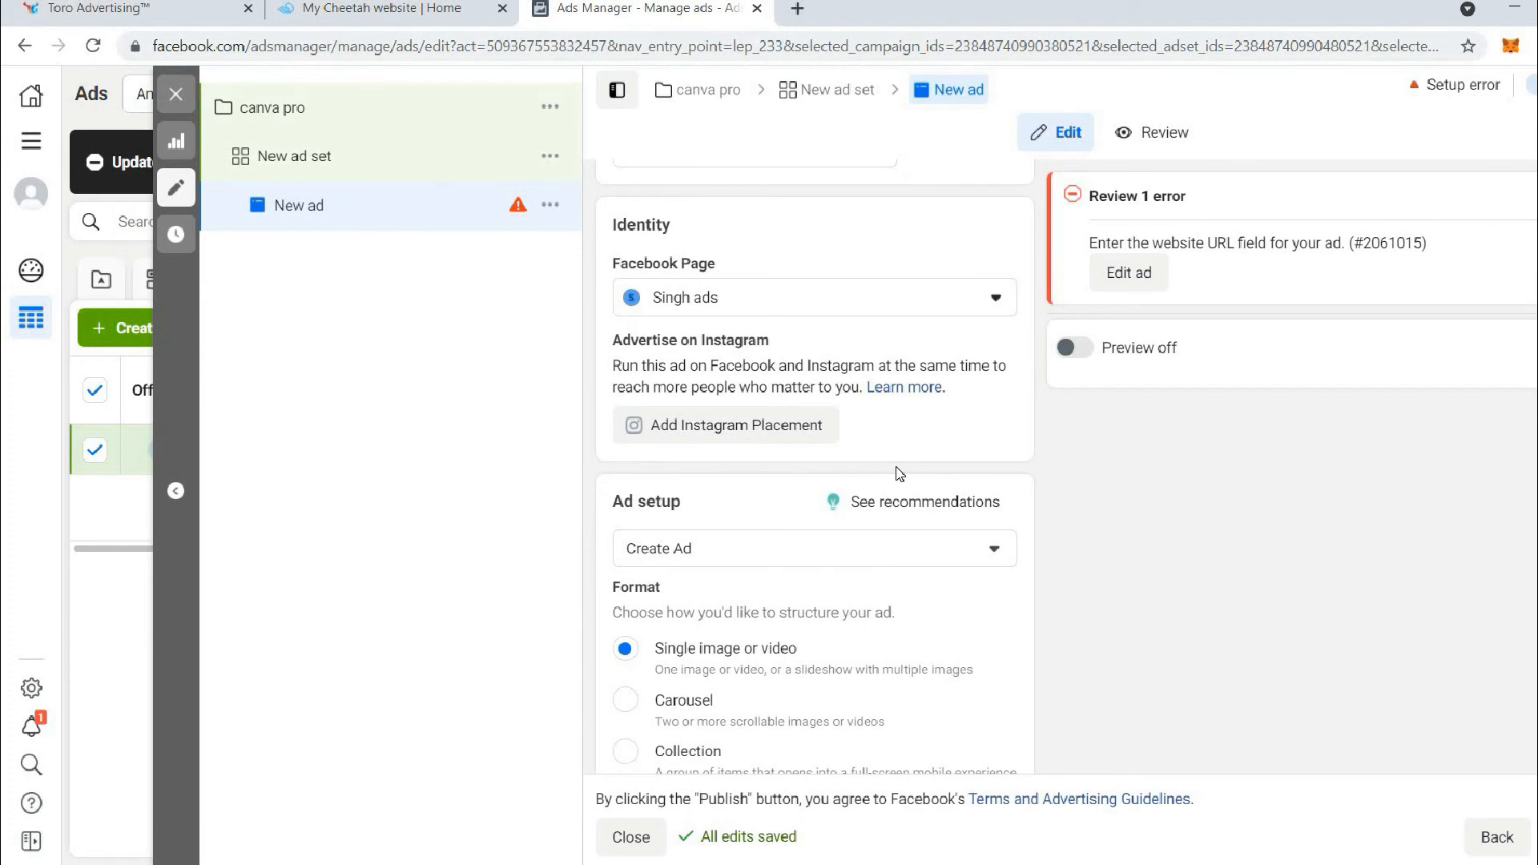
scroll(896, 473, down, 1)
scroll(898, 474, down, 1)
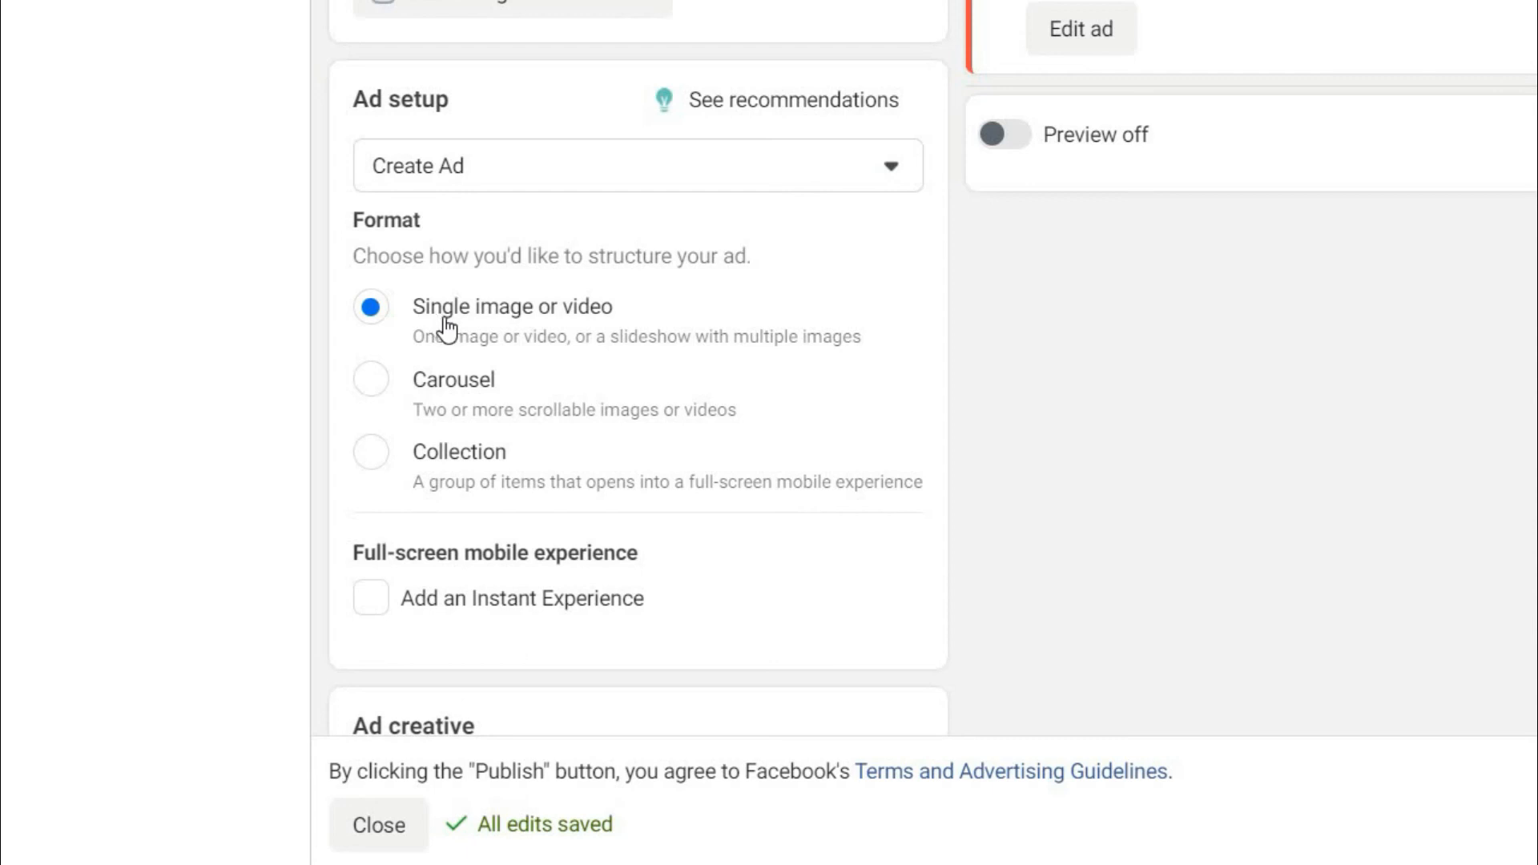
click(481, 327)
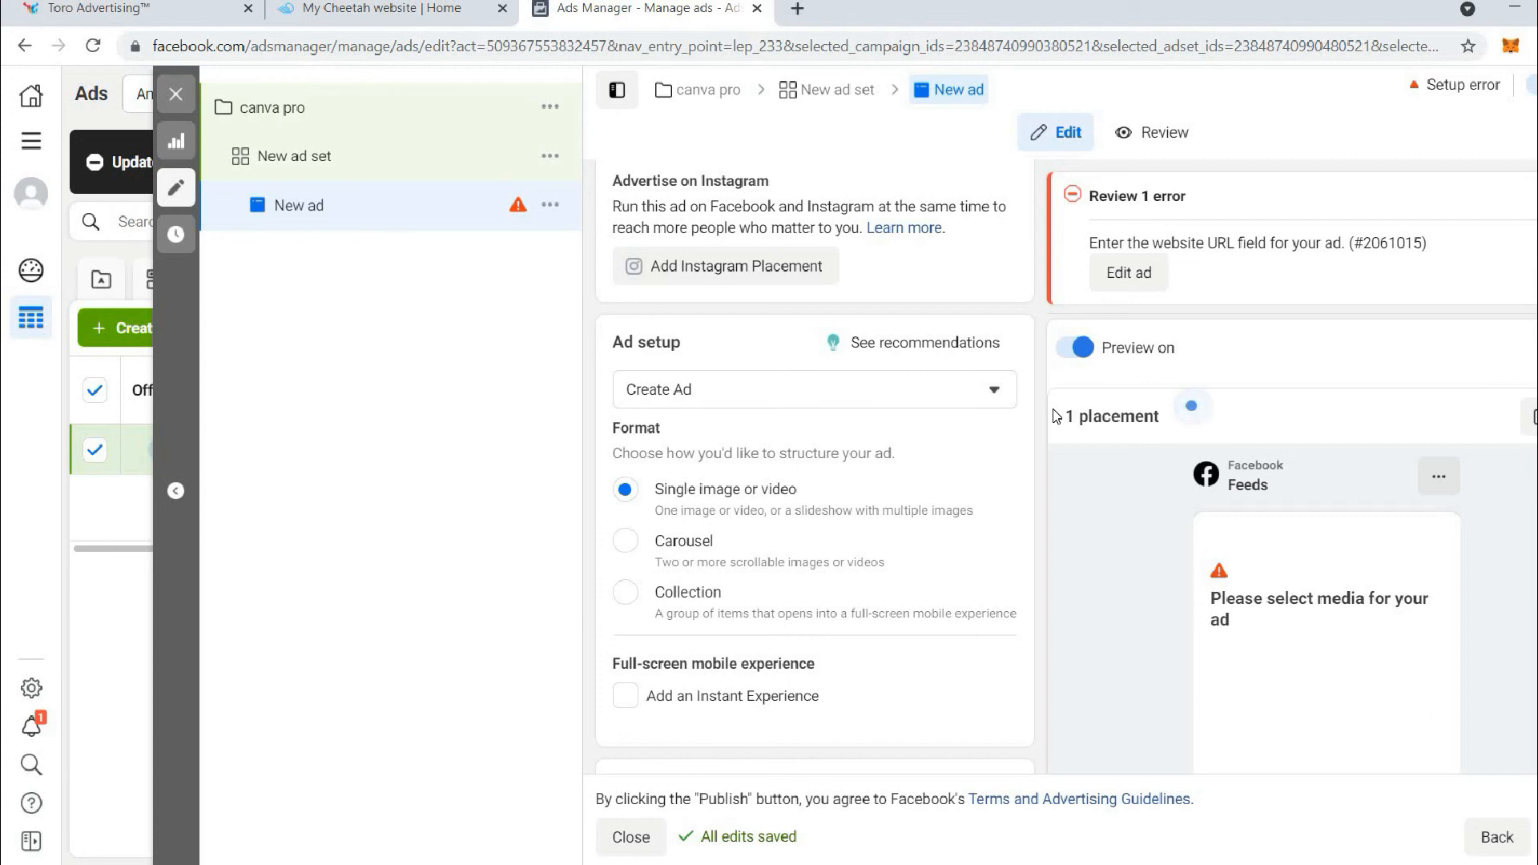
- Search Google Images for "creative girls images" in a new browser tab
click(799, 11)
text(crae)
key(BackSpace)
key(BackSpace)
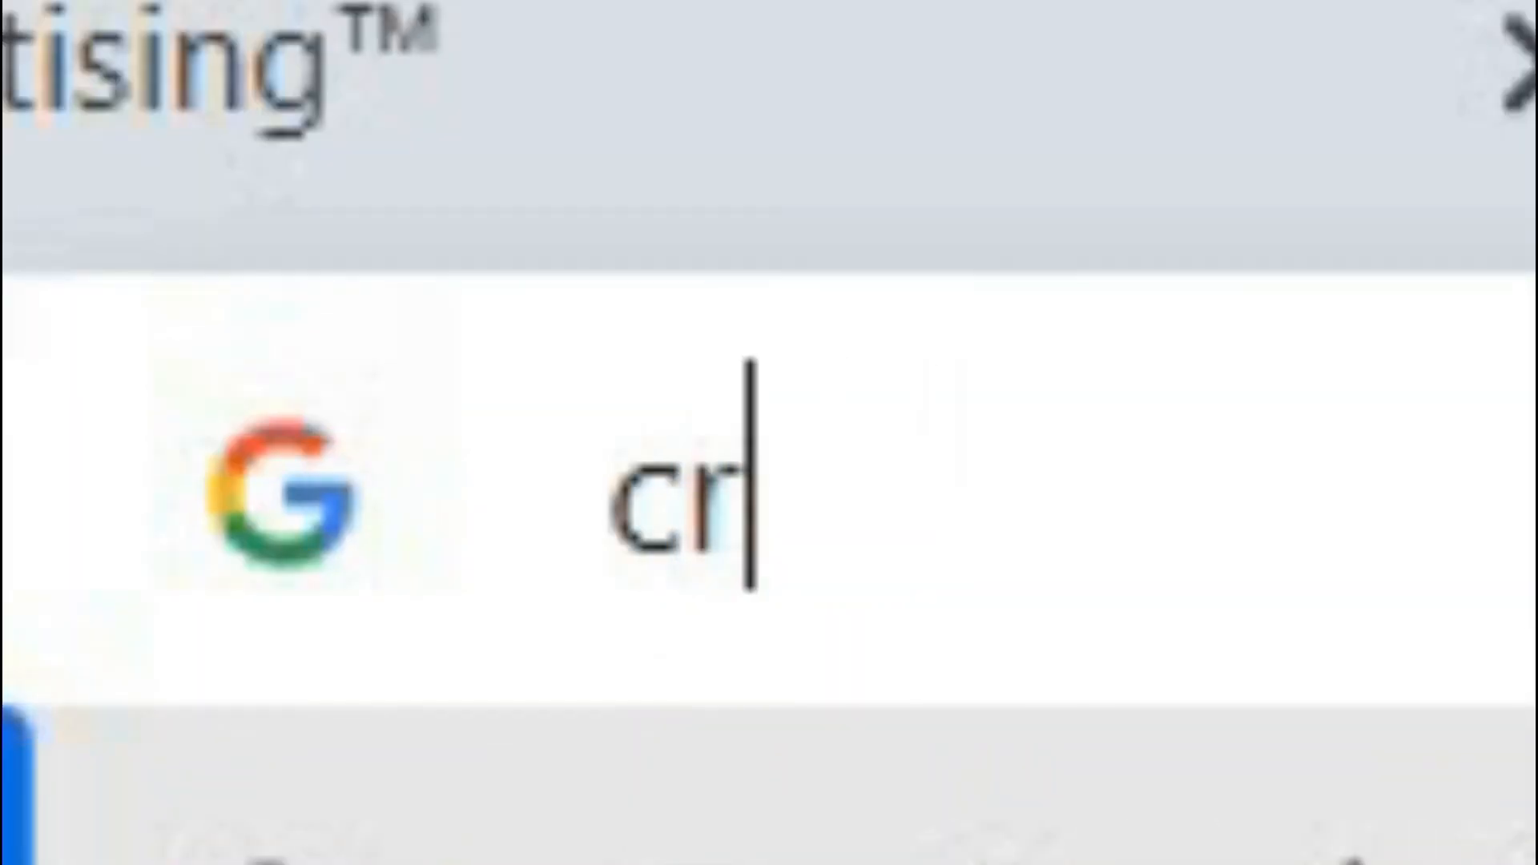
text(eat)
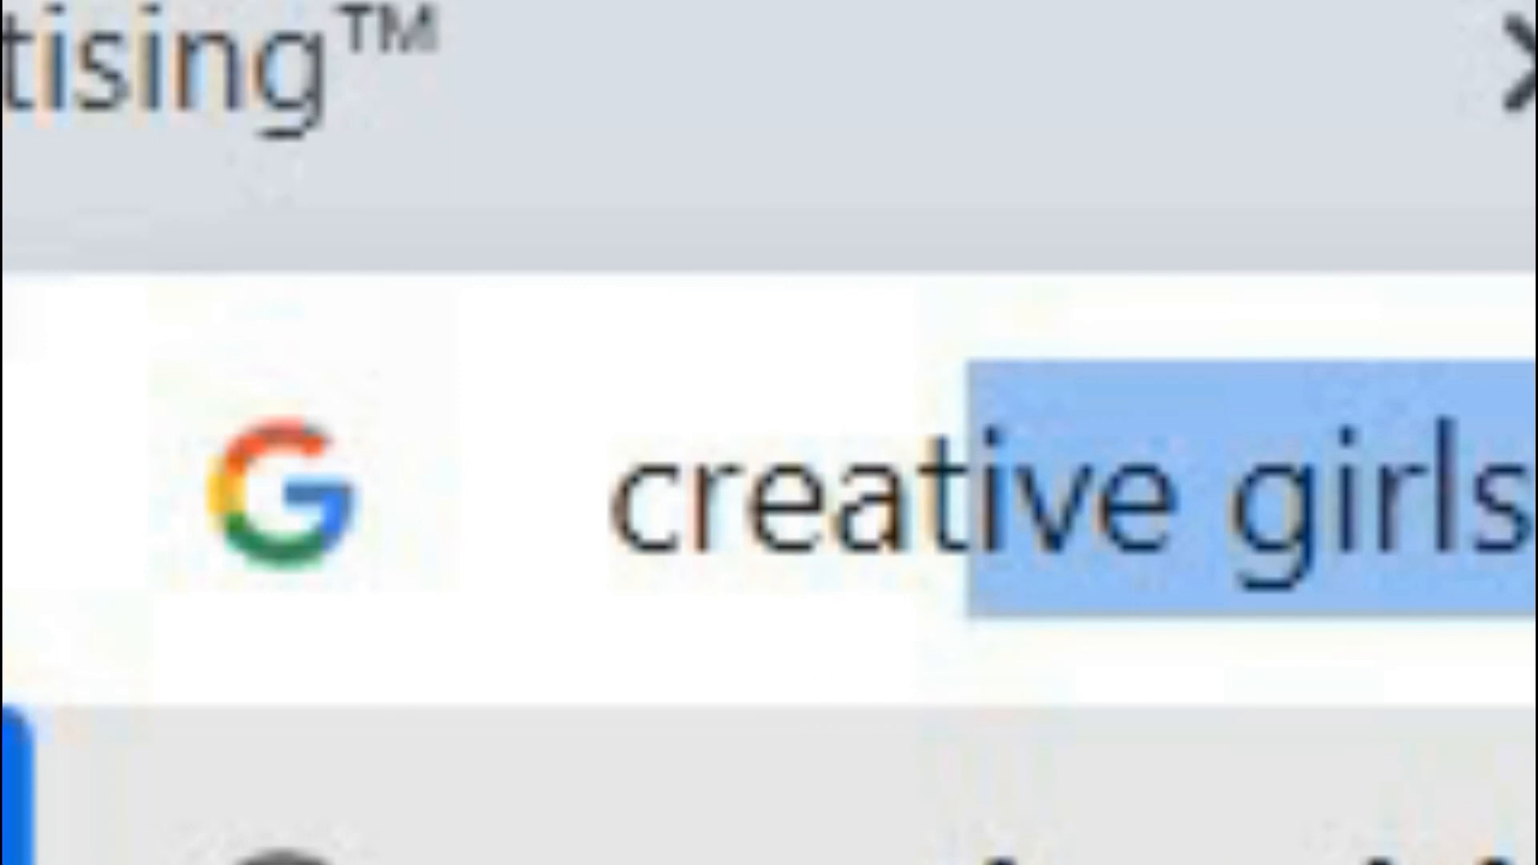
key(Right)
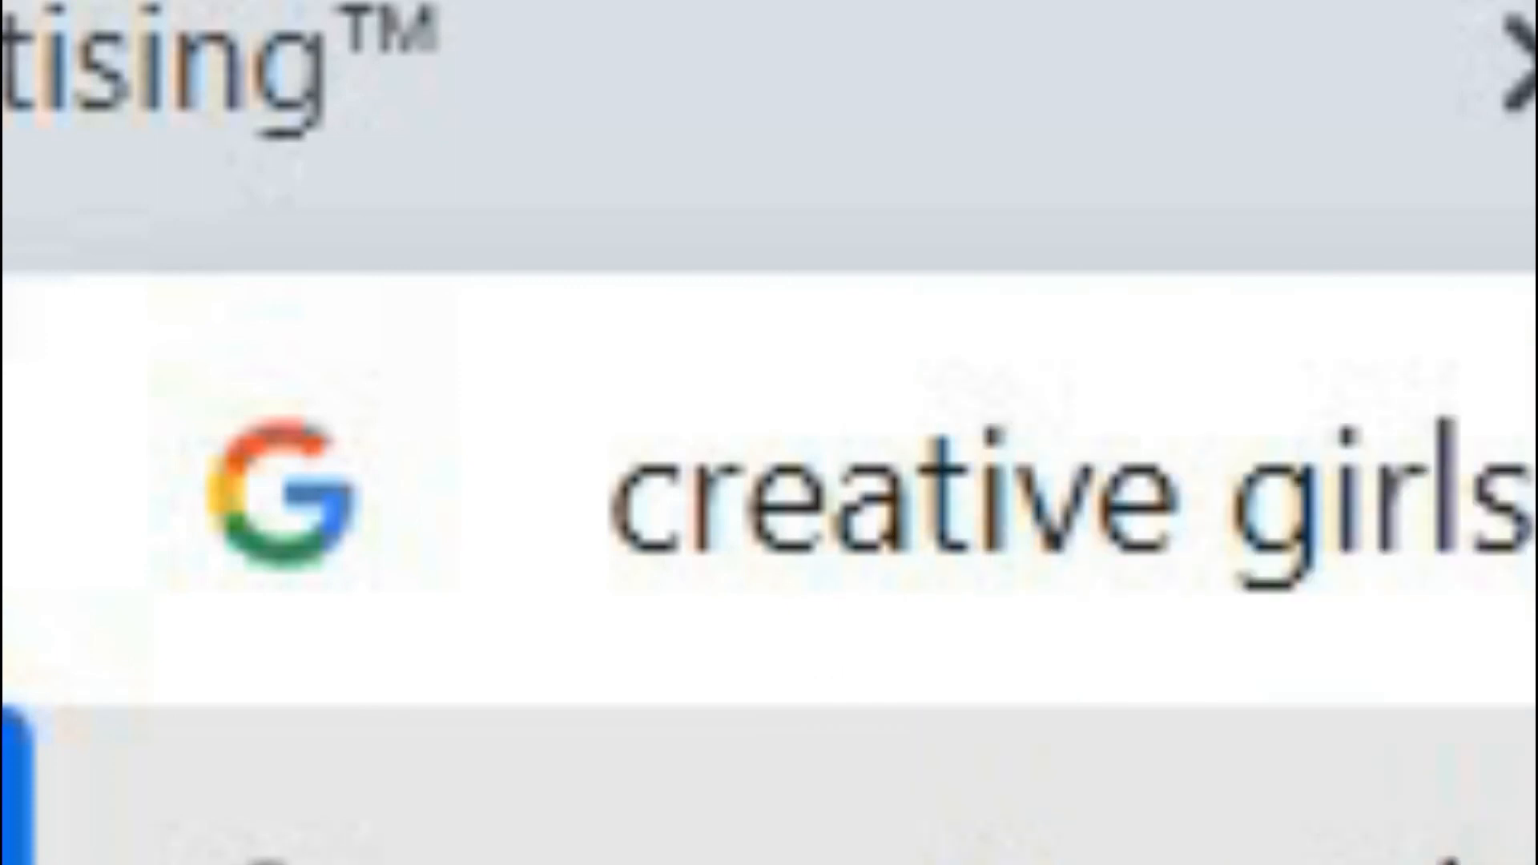
key(Return)
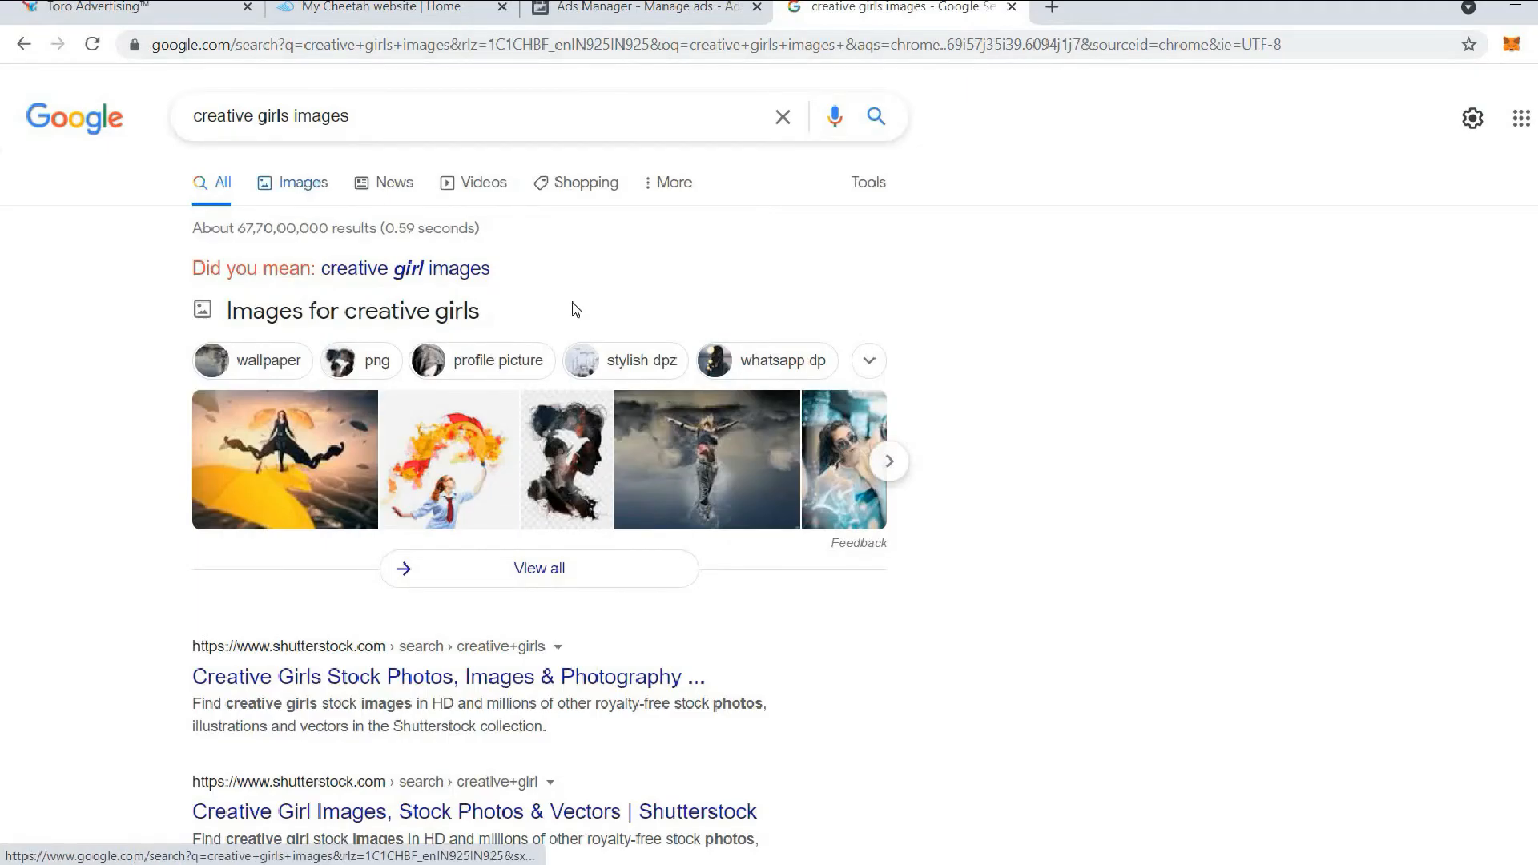
click(572, 301)
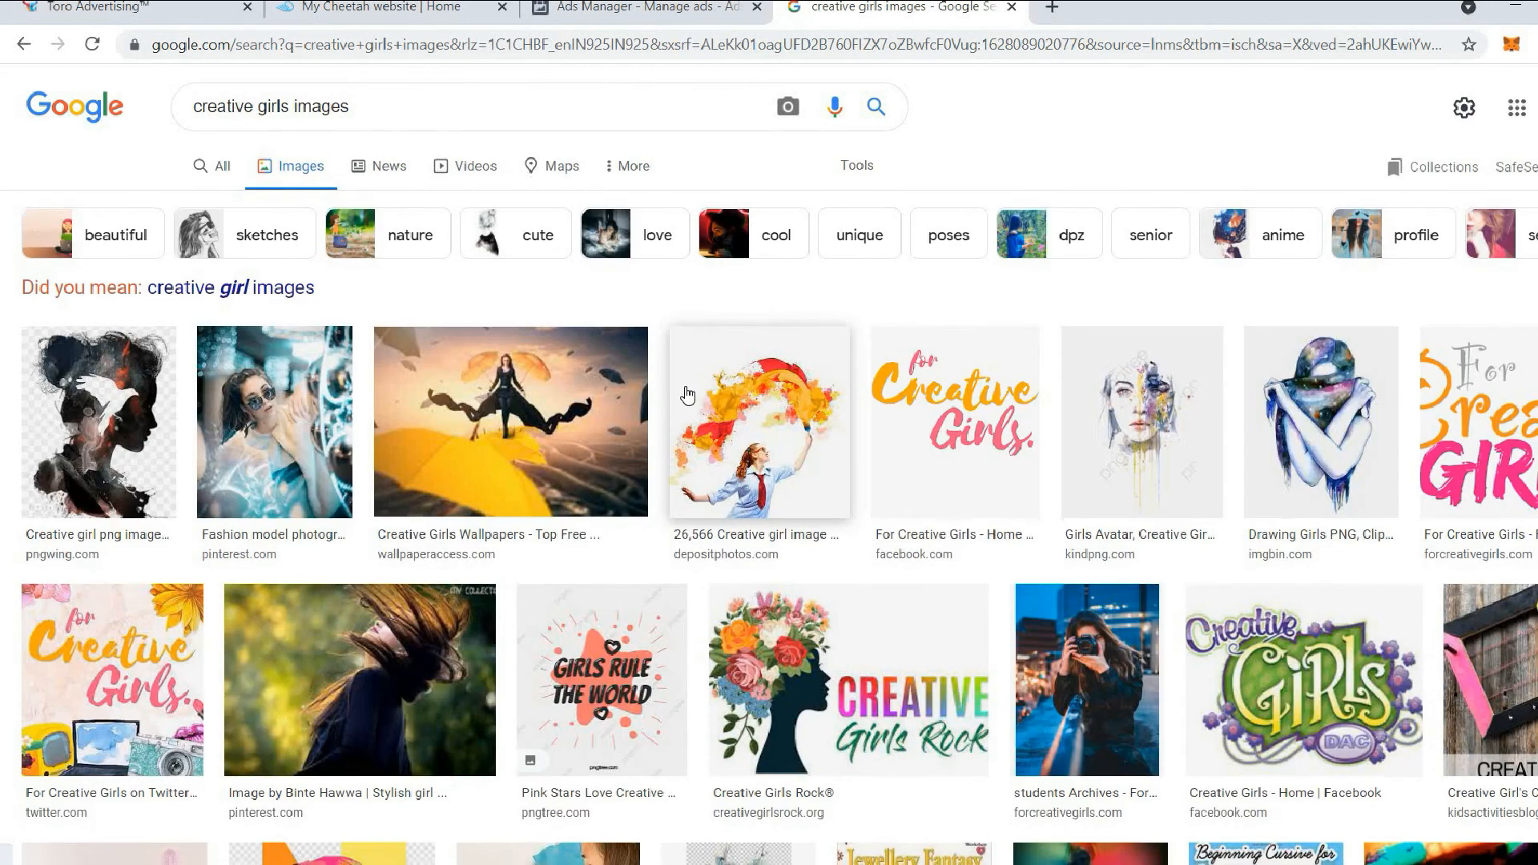
- Browse the image results and open the WallpaperAccess picture of the woman with an umbrella on yellow umbrellas
scroll(687, 395, down, 10)
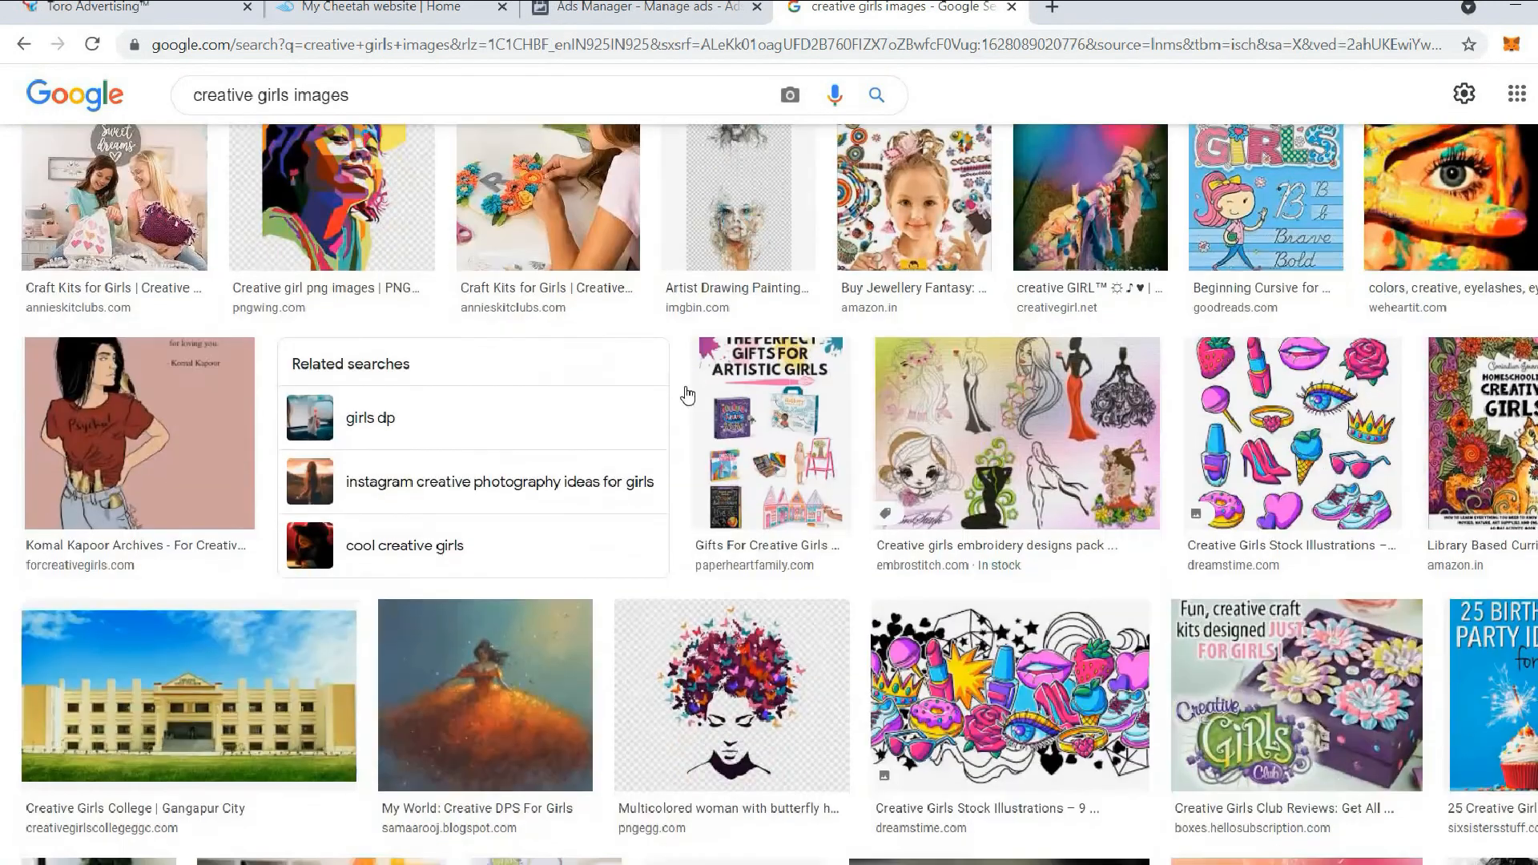
scroll(687, 395, down, 3)
scroll(687, 395, down, 5)
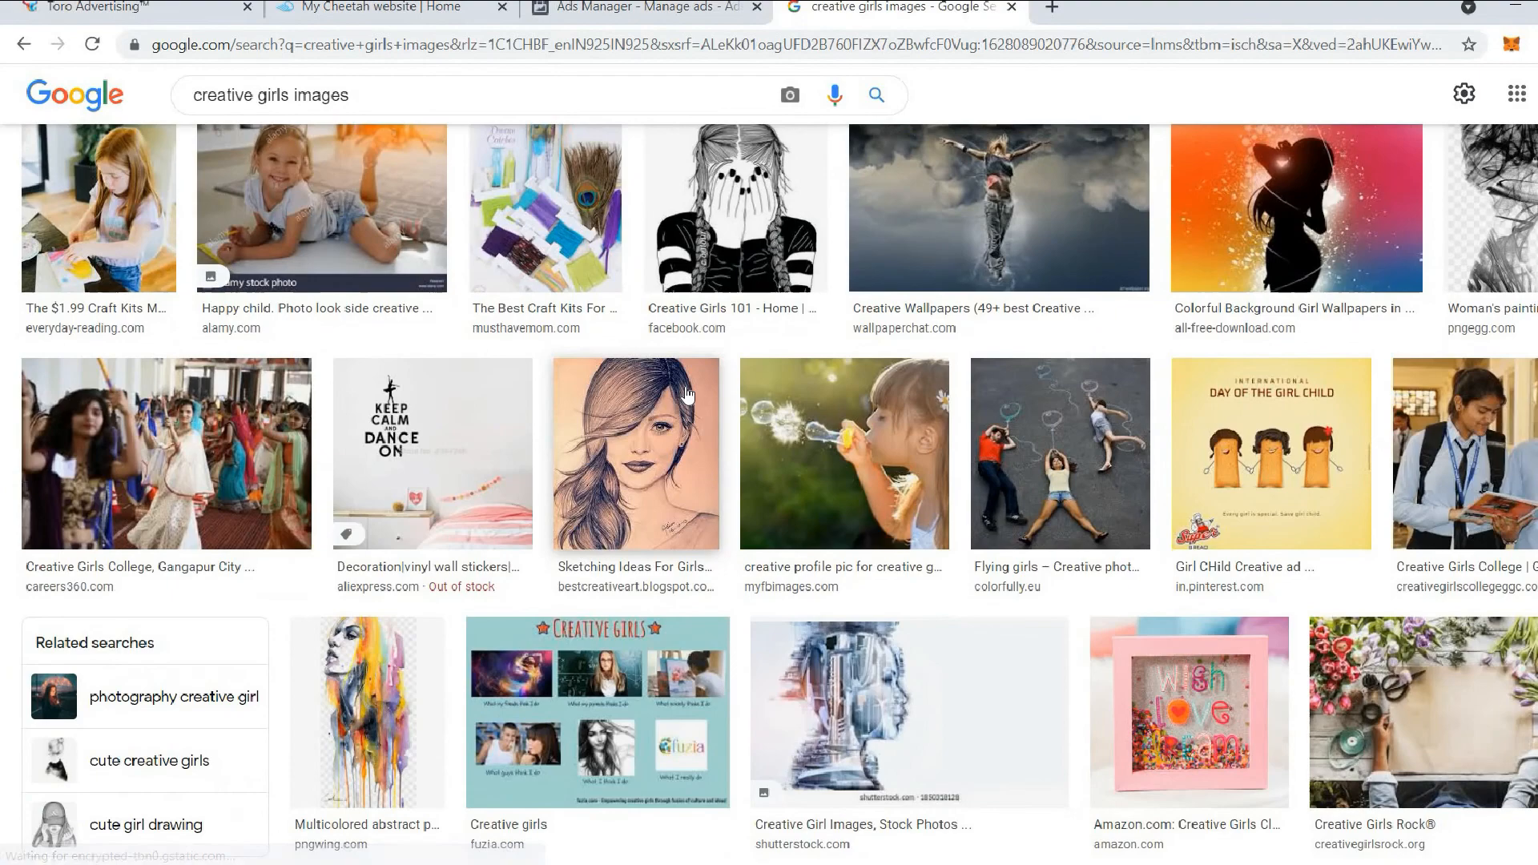
scroll(688, 395, up, 2)
scroll(687, 395, down, 4)
scroll(687, 395, up, 11)
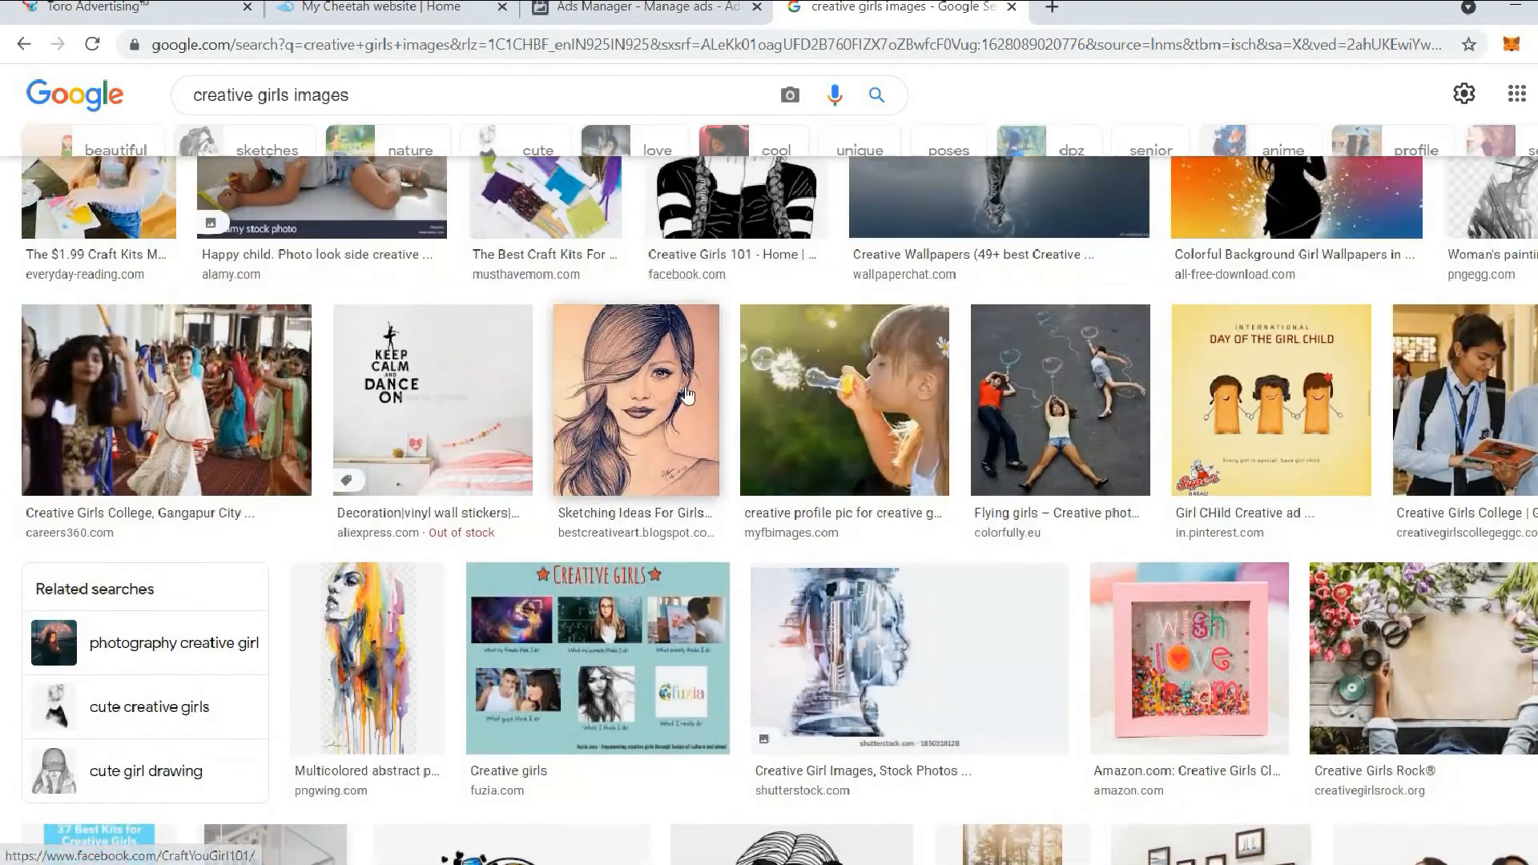
scroll(687, 394, up, 5)
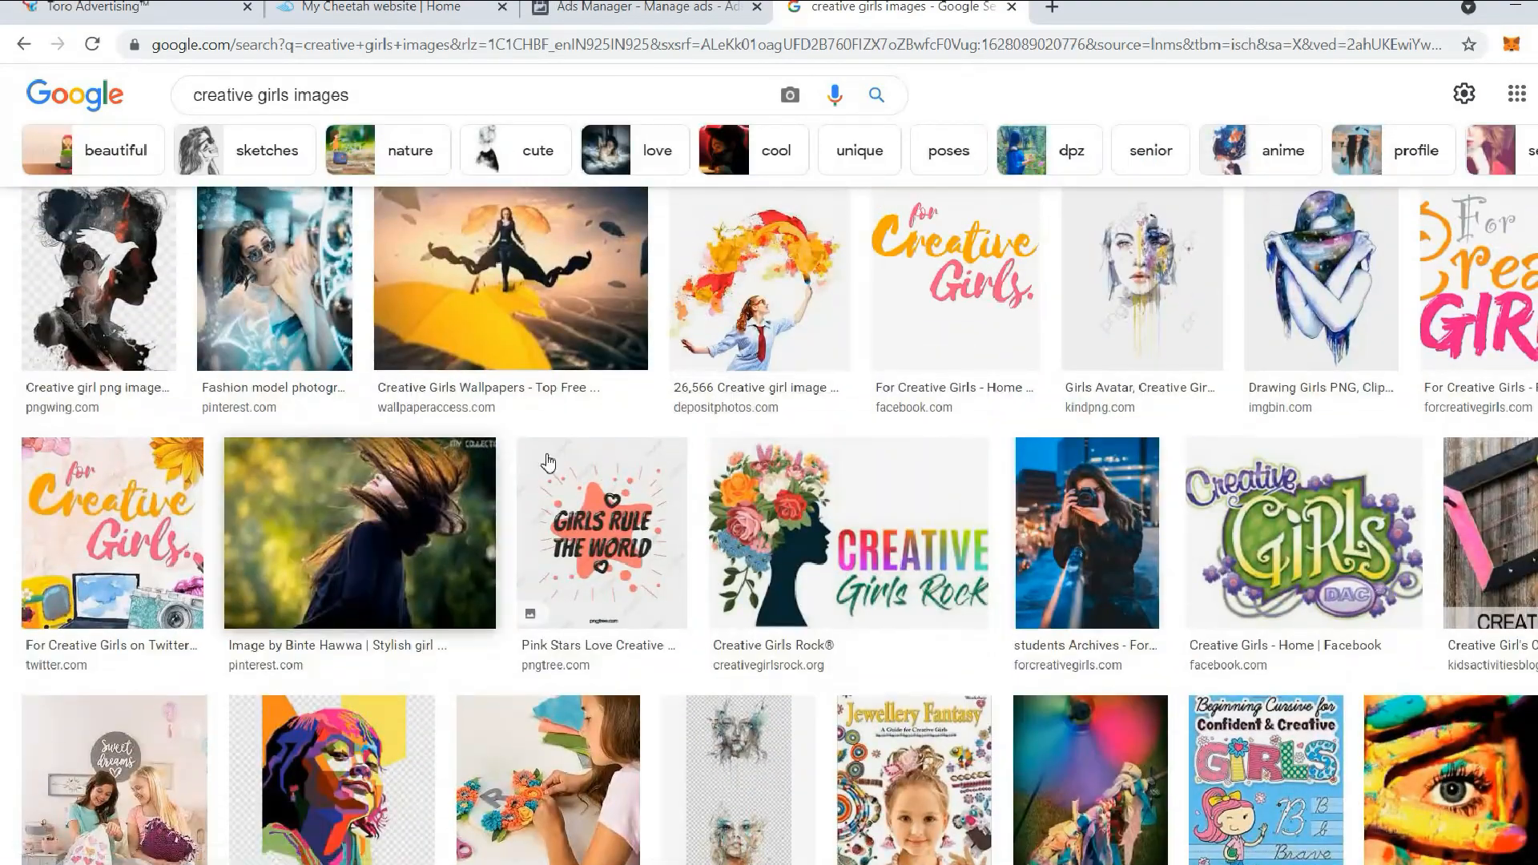
scroll(582, 444, up, 2)
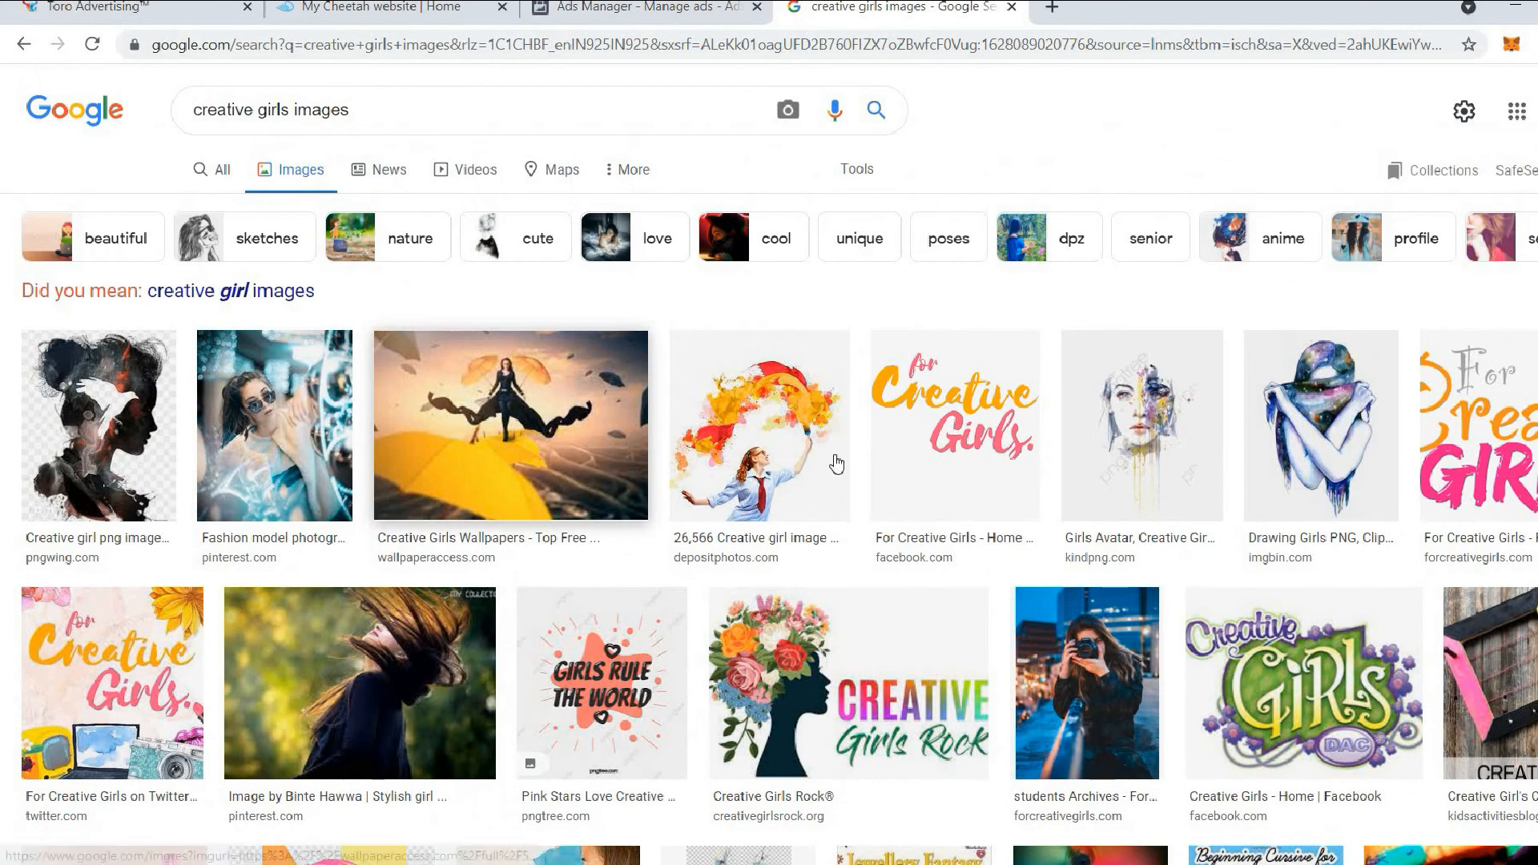
click(573, 404)
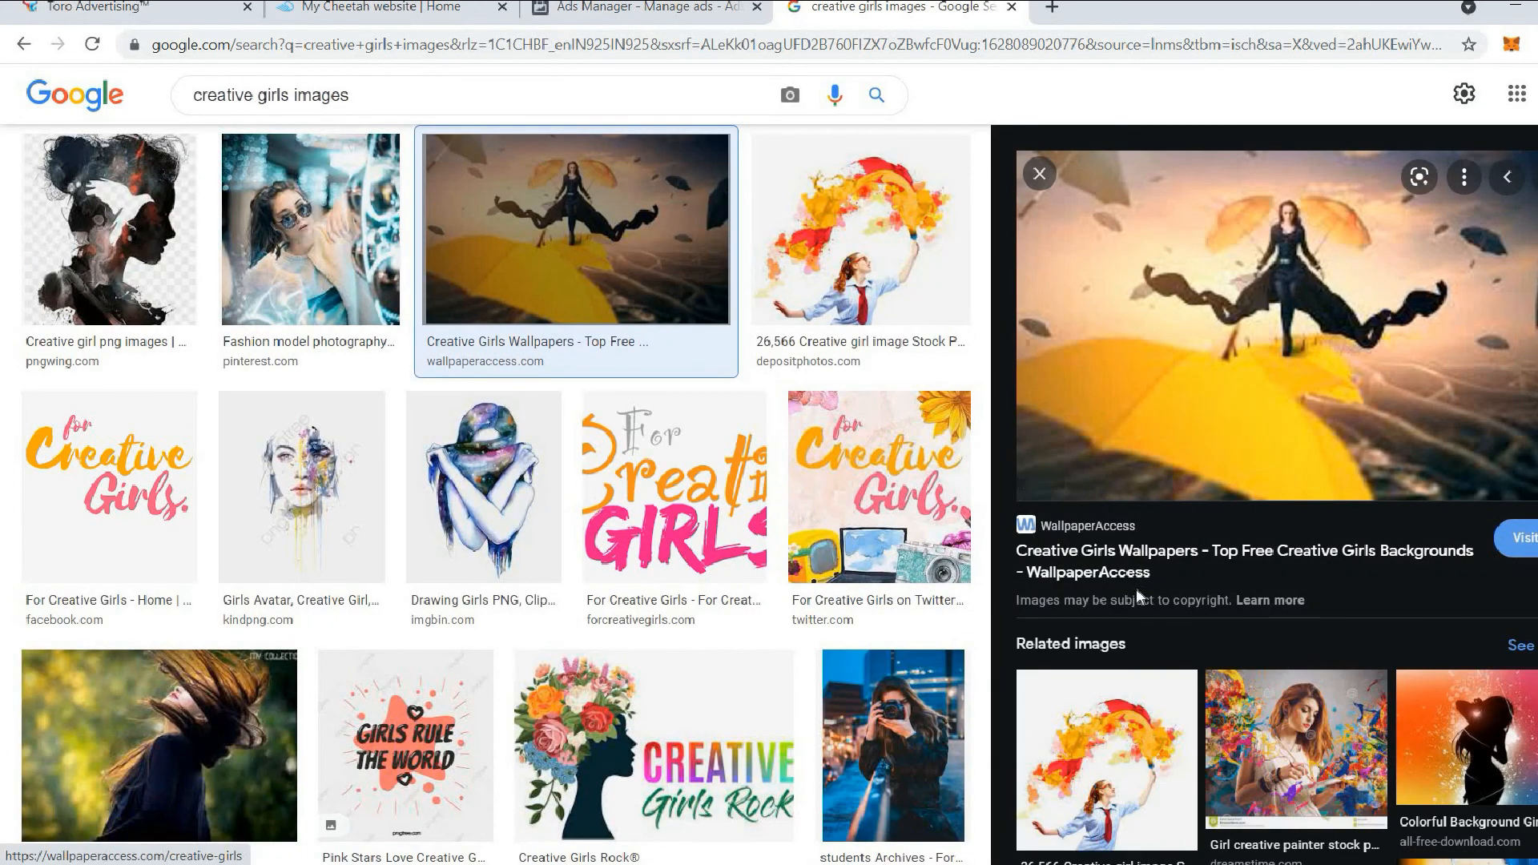
- Return to Ads Manager and add the umbrella woman picture as the ad's media
key(ctrl+shift+Tab)
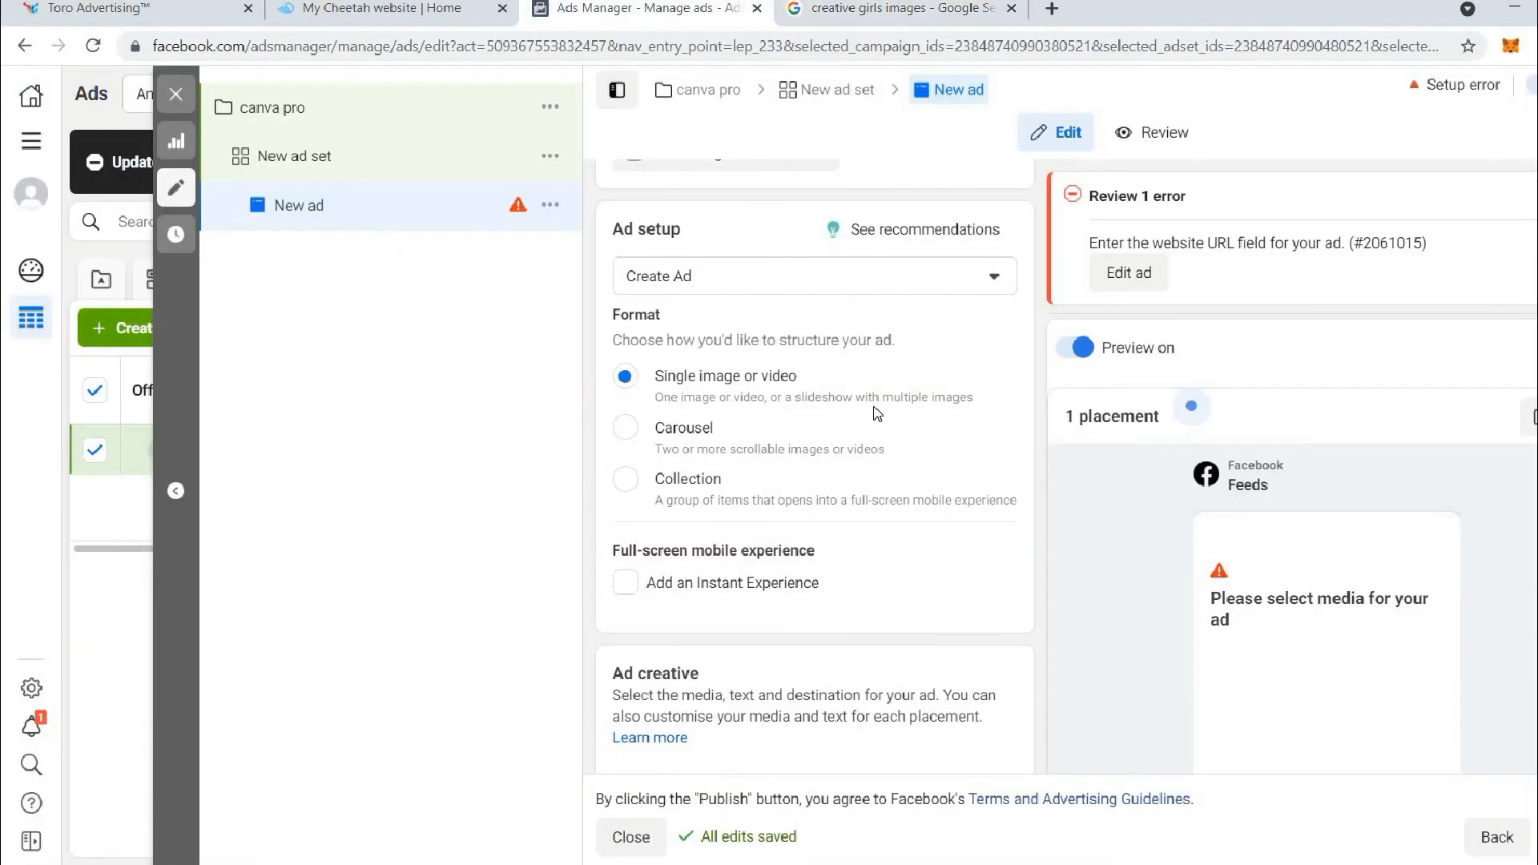
scroll(877, 413, down, 3)
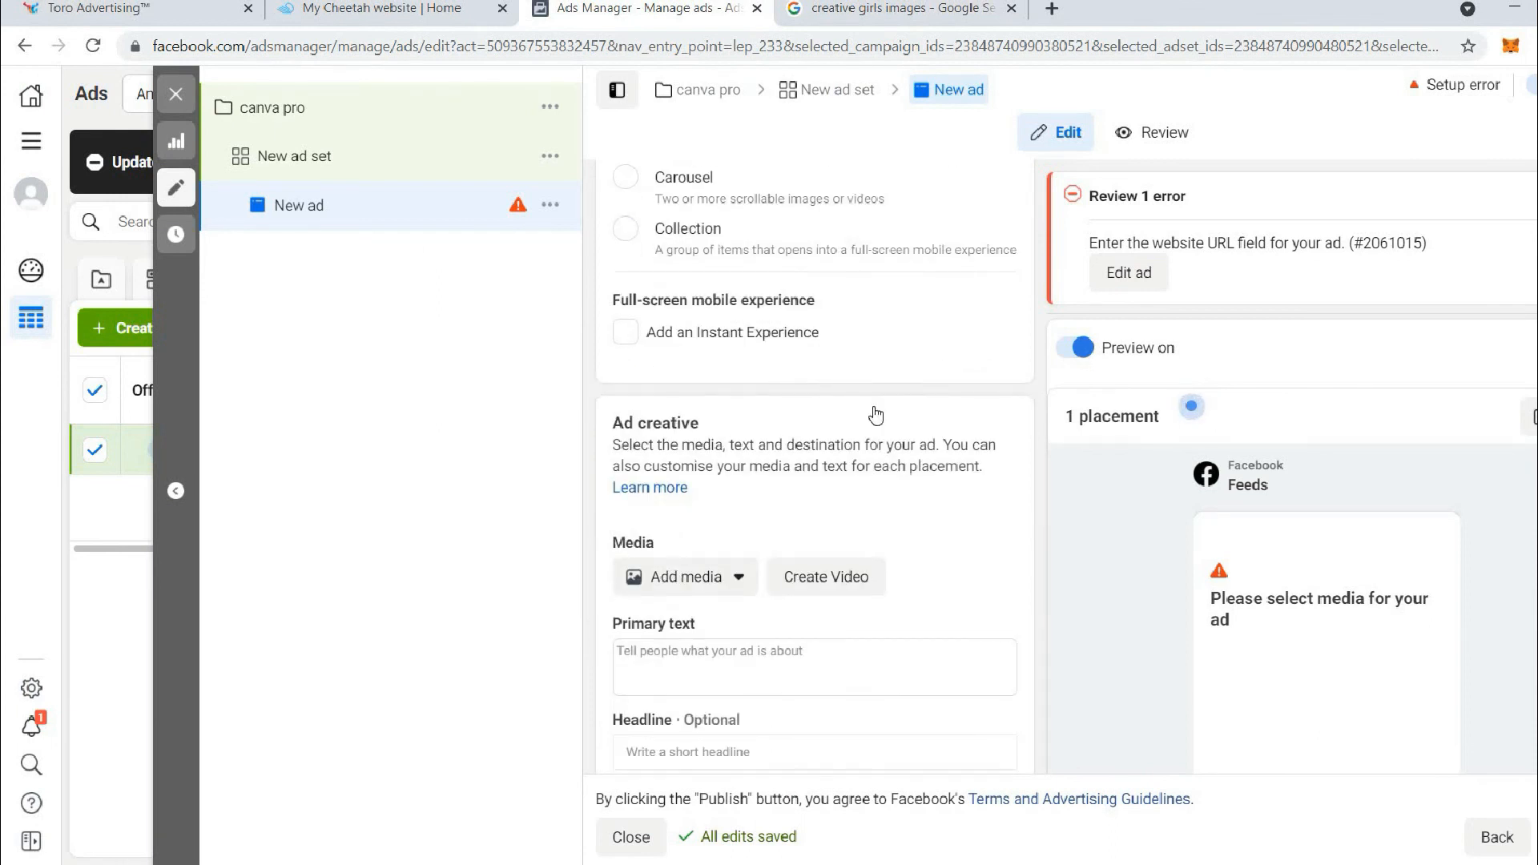
scroll(869, 416, down, 2)
click(735, 417)
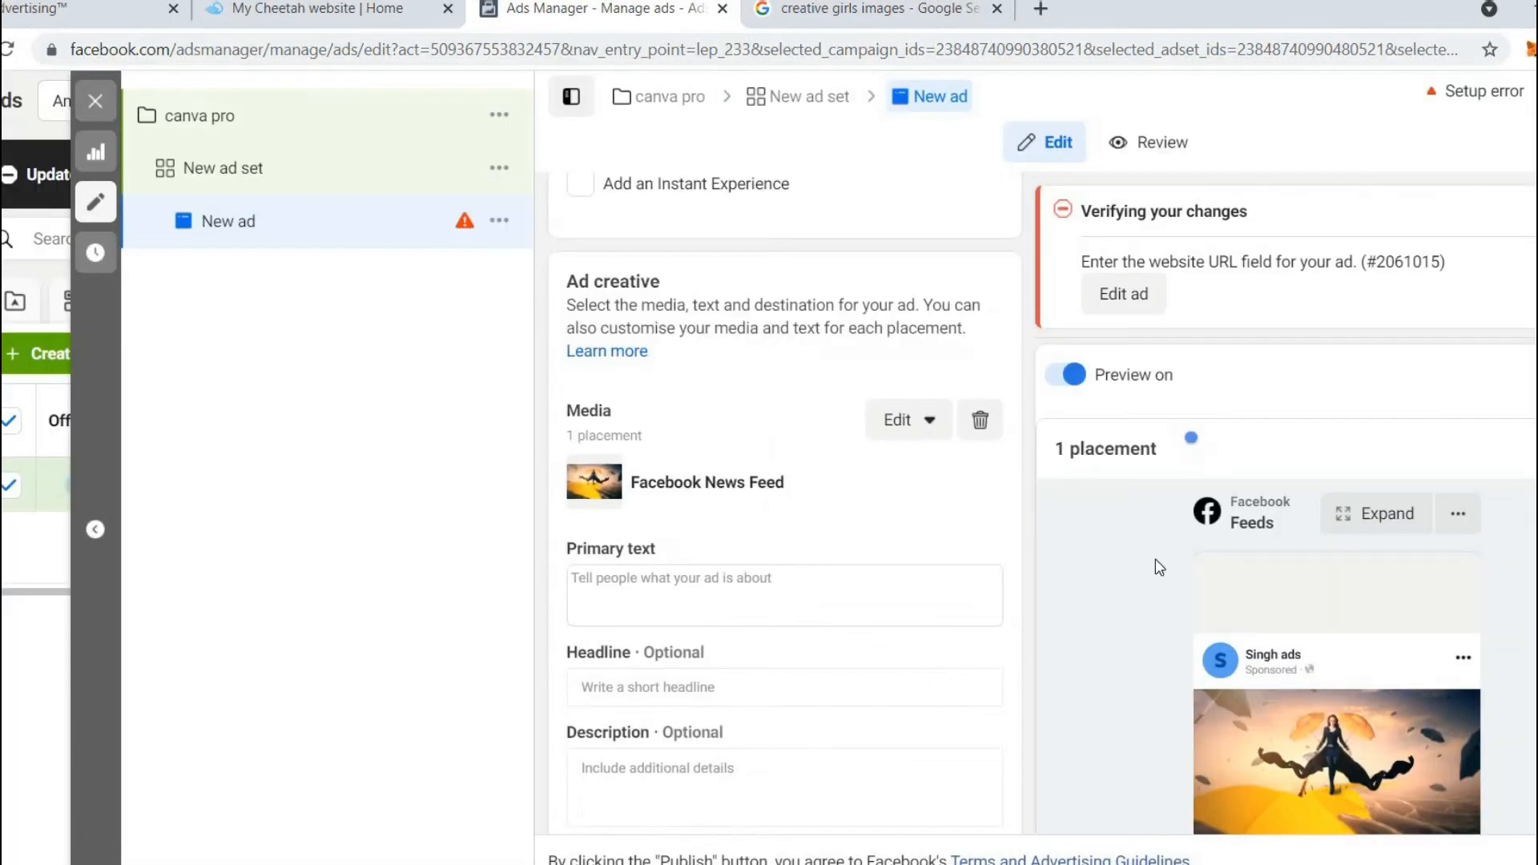
scroll(1155, 560, down, 4)
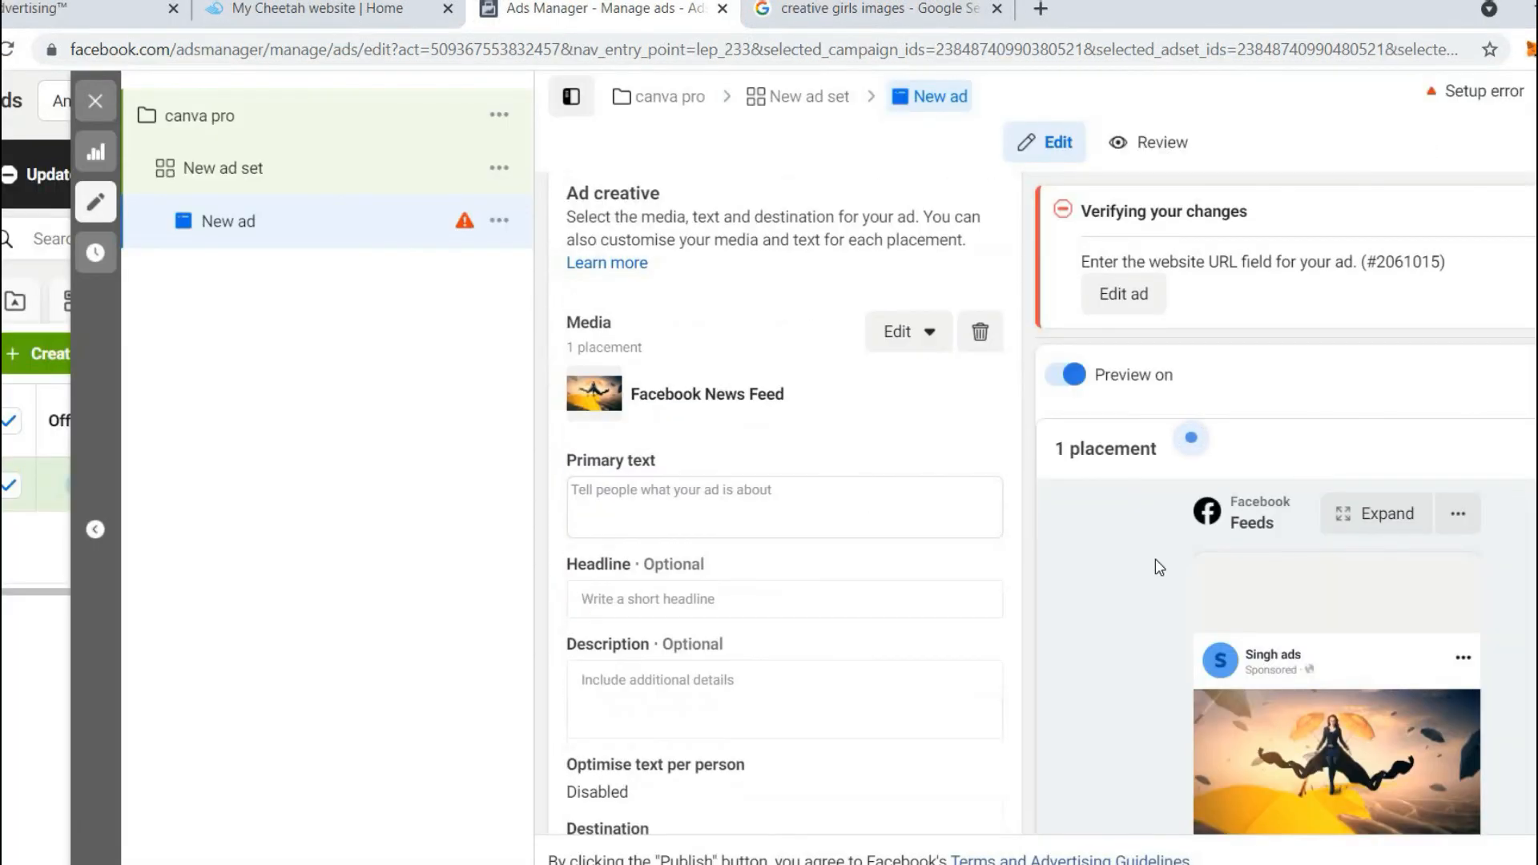
scroll(1156, 568, down, 5)
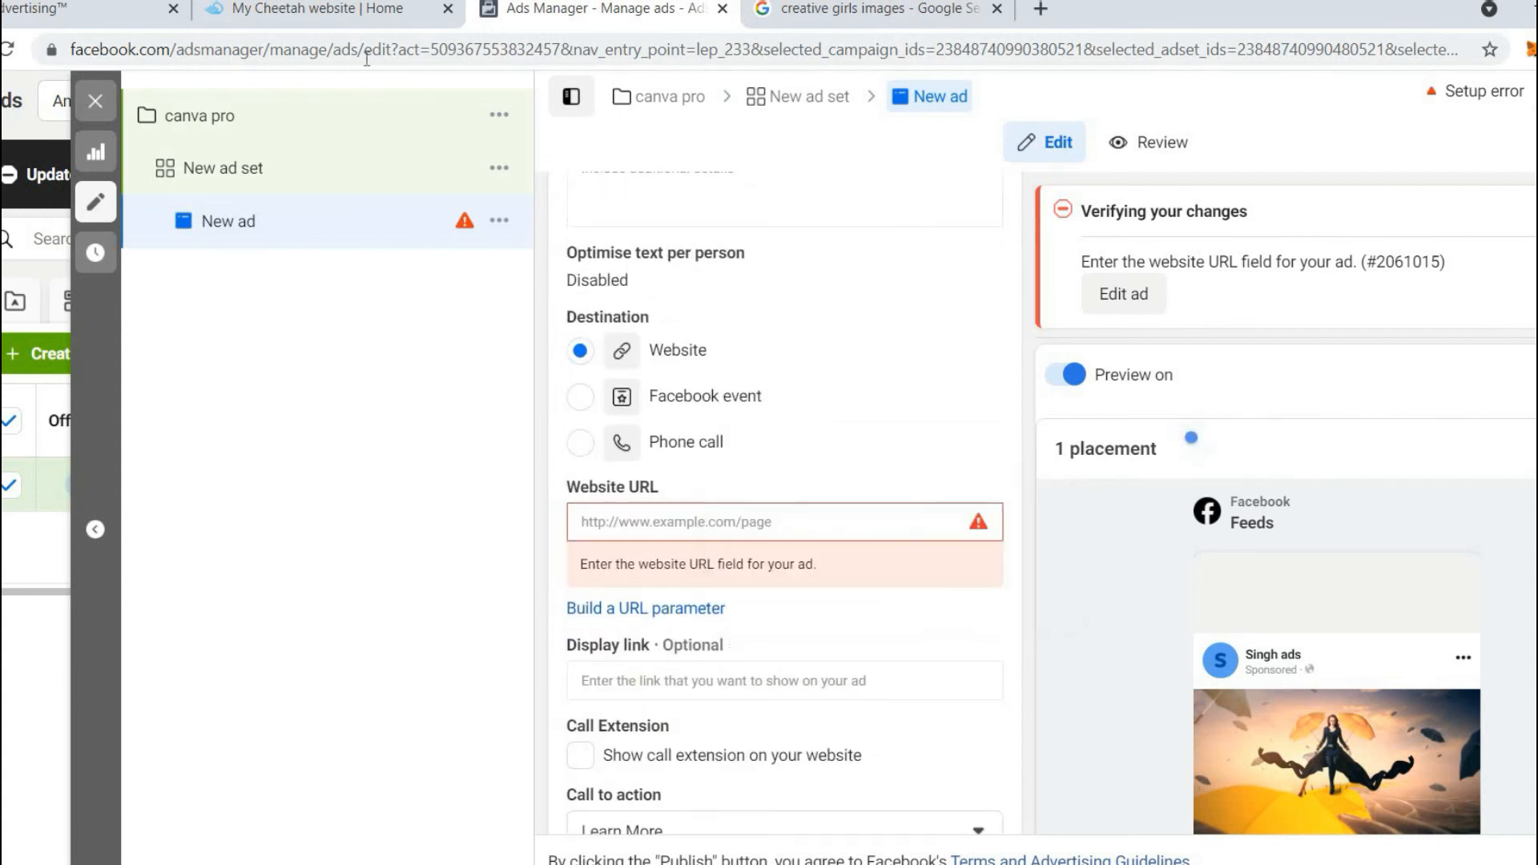
click(333, 16)
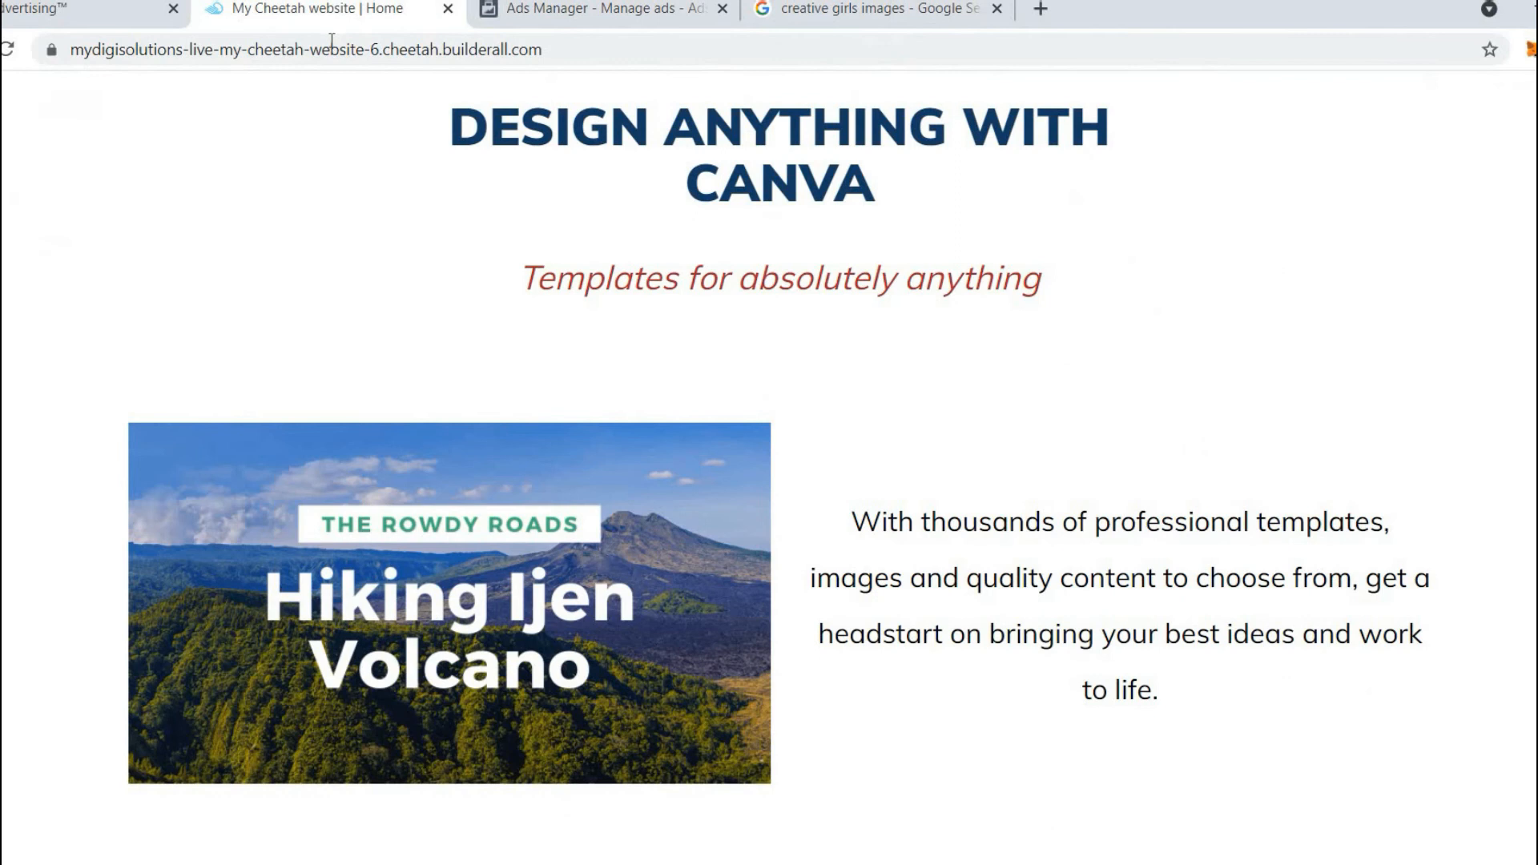
double_click(333, 42)
key(ctrl+a)
key(ctrl+c)
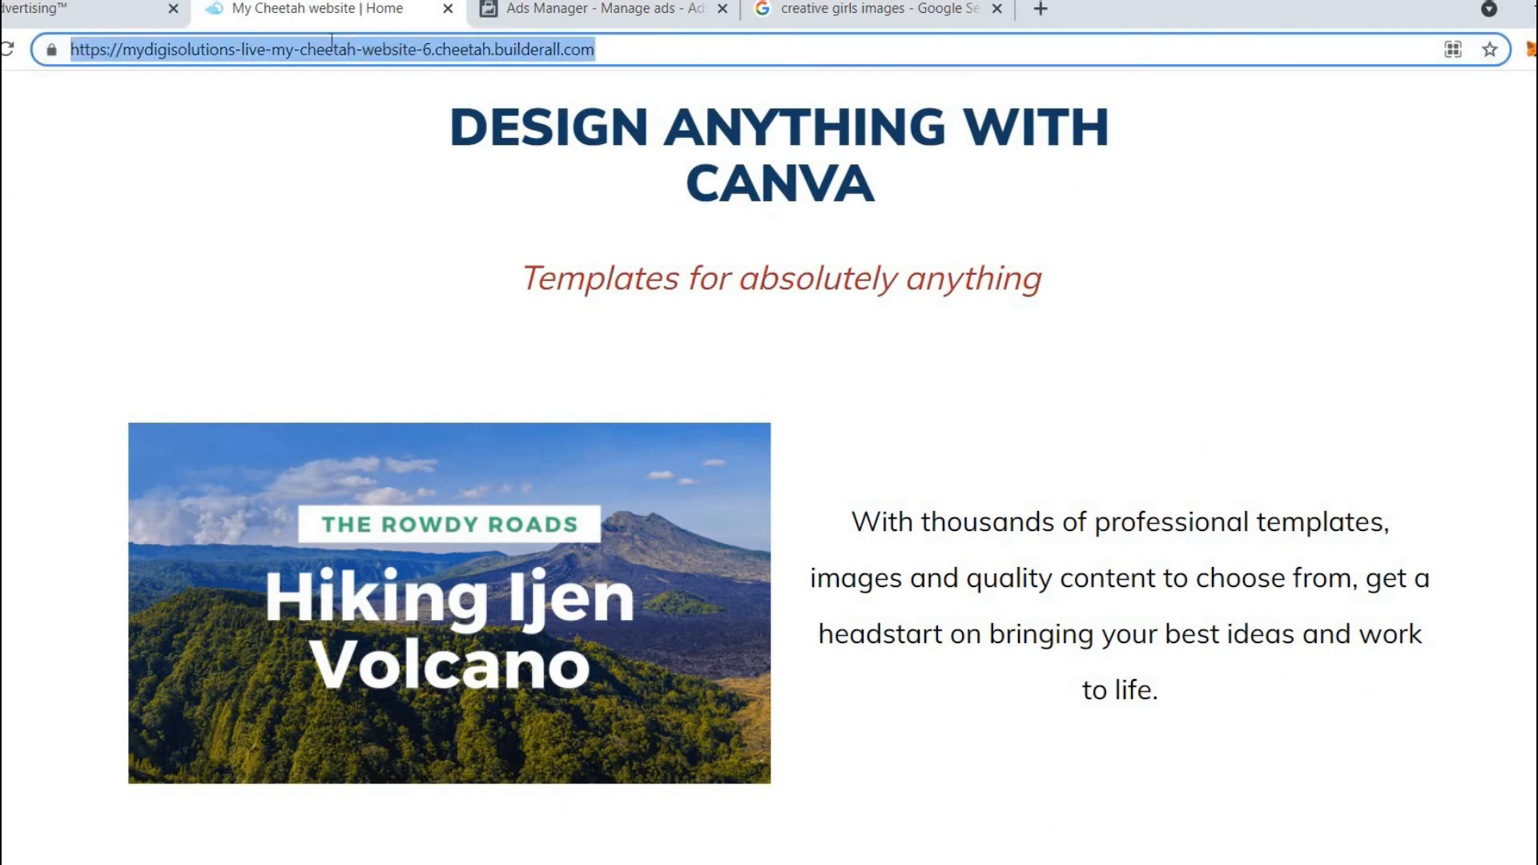
click(618, 15)
click(749, 521)
key(ctrl+v)
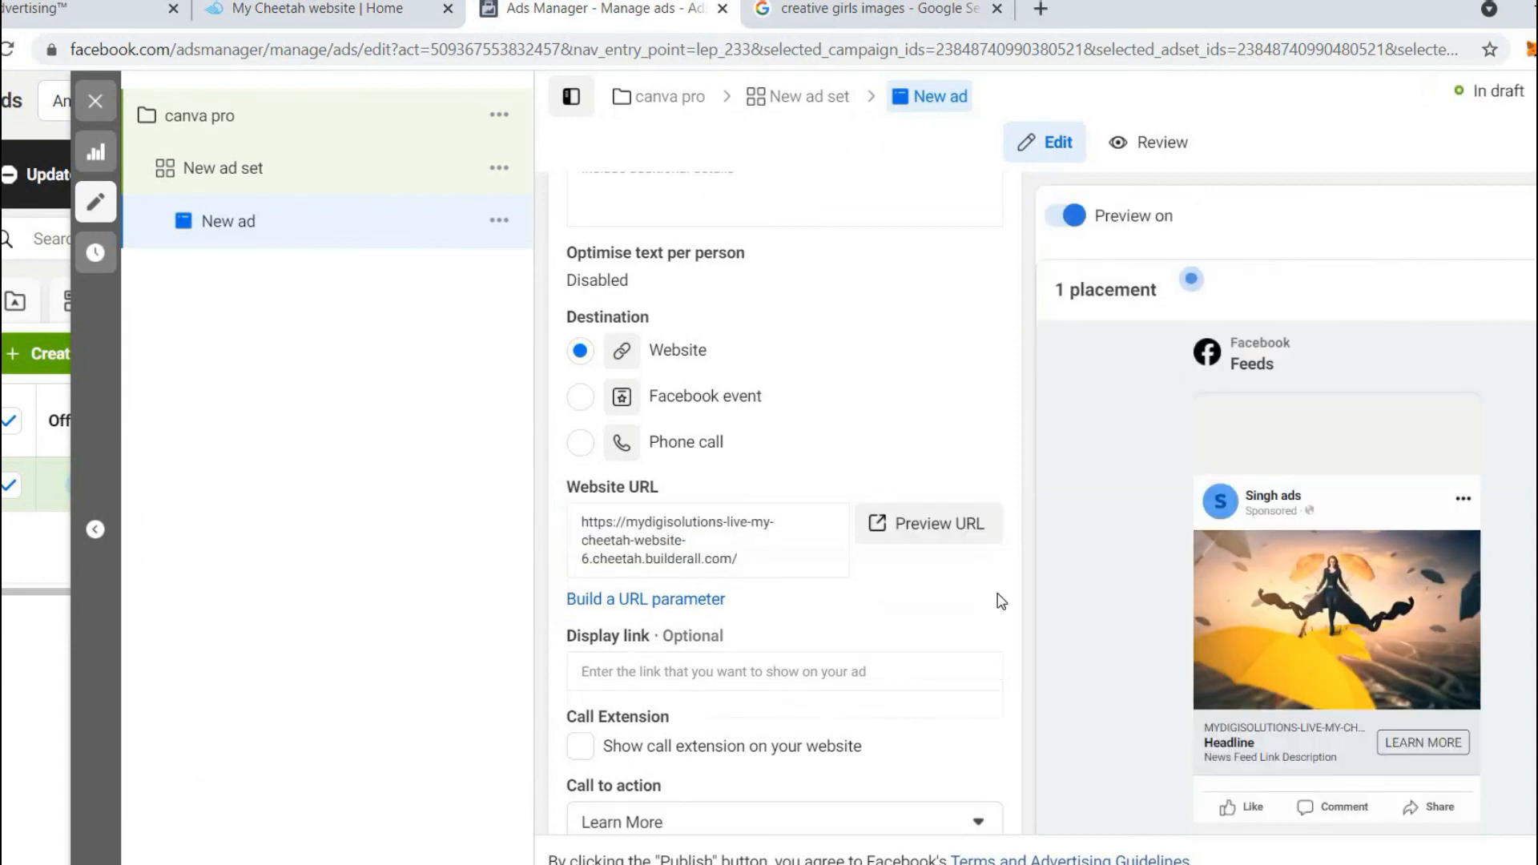
- Set the ad's primary text to "Design anything with Canva." and its description to "Start Now!"
scroll(1026, 685, up, 2)
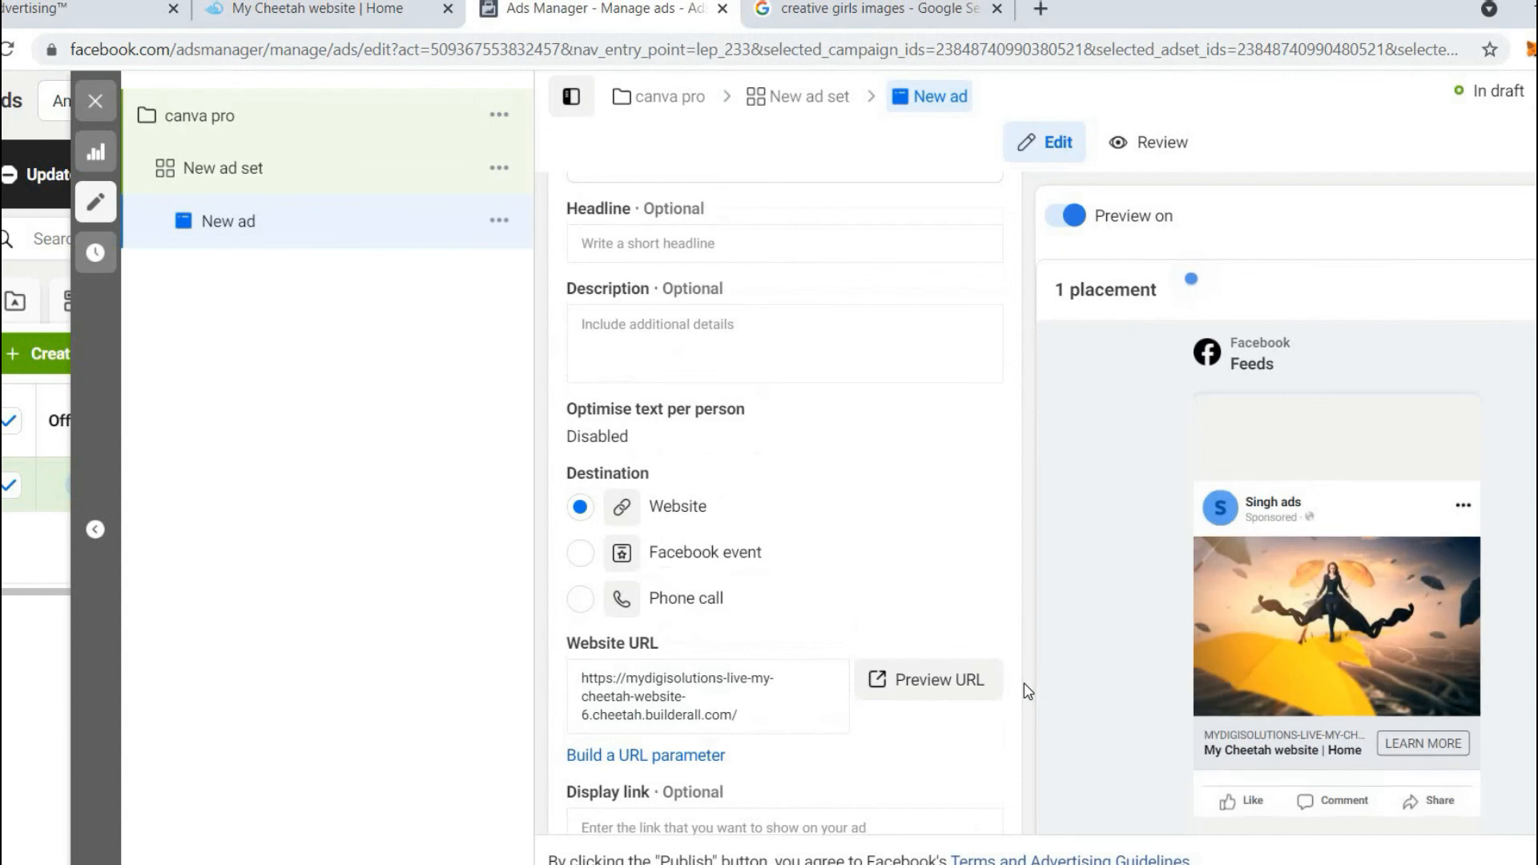
scroll(993, 463, up, 2)
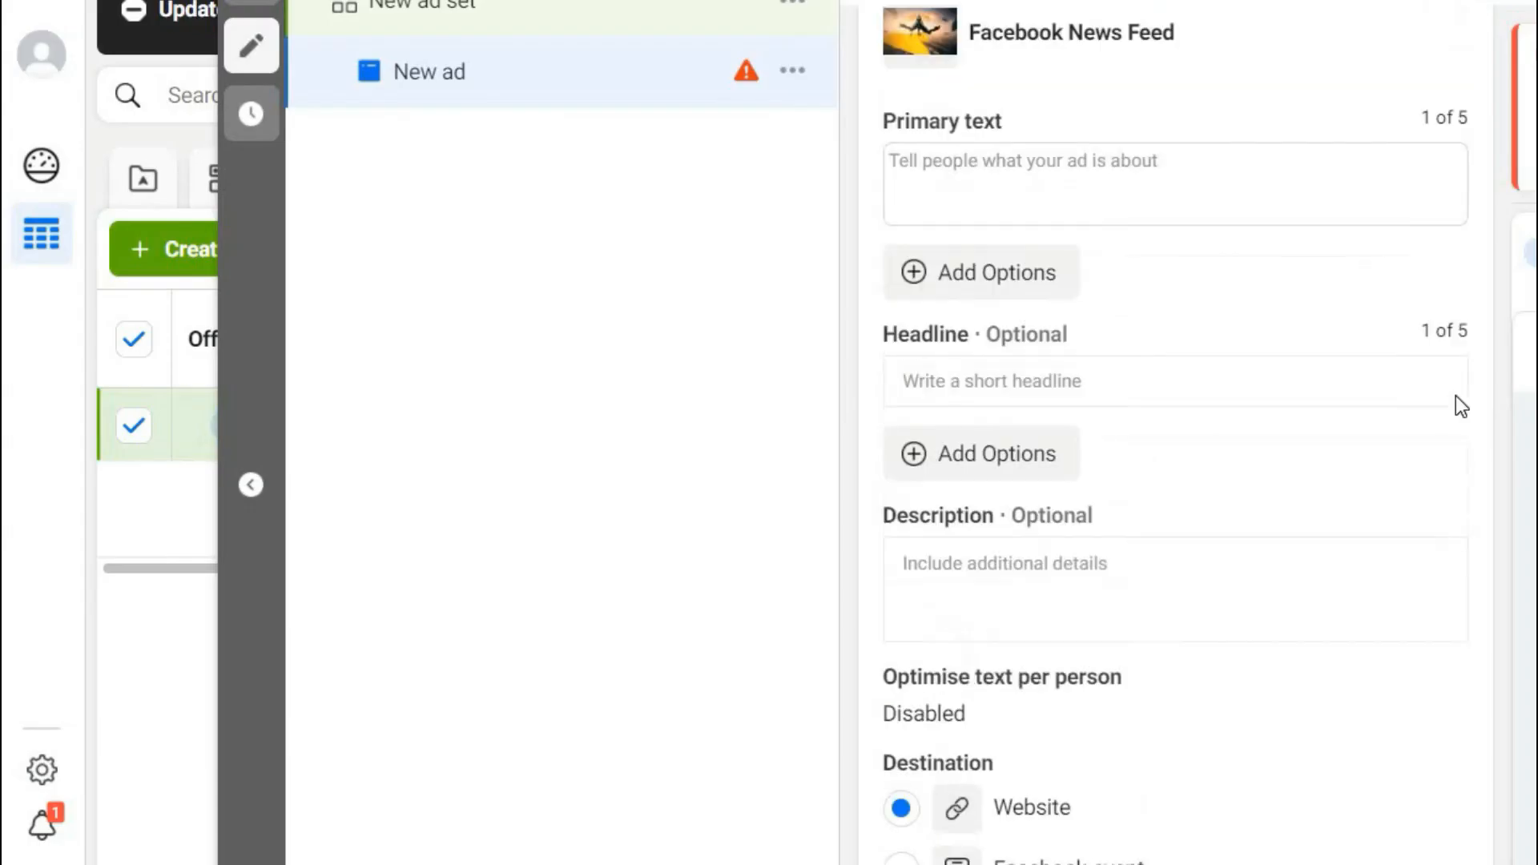
scroll(1455, 395, up, 1)
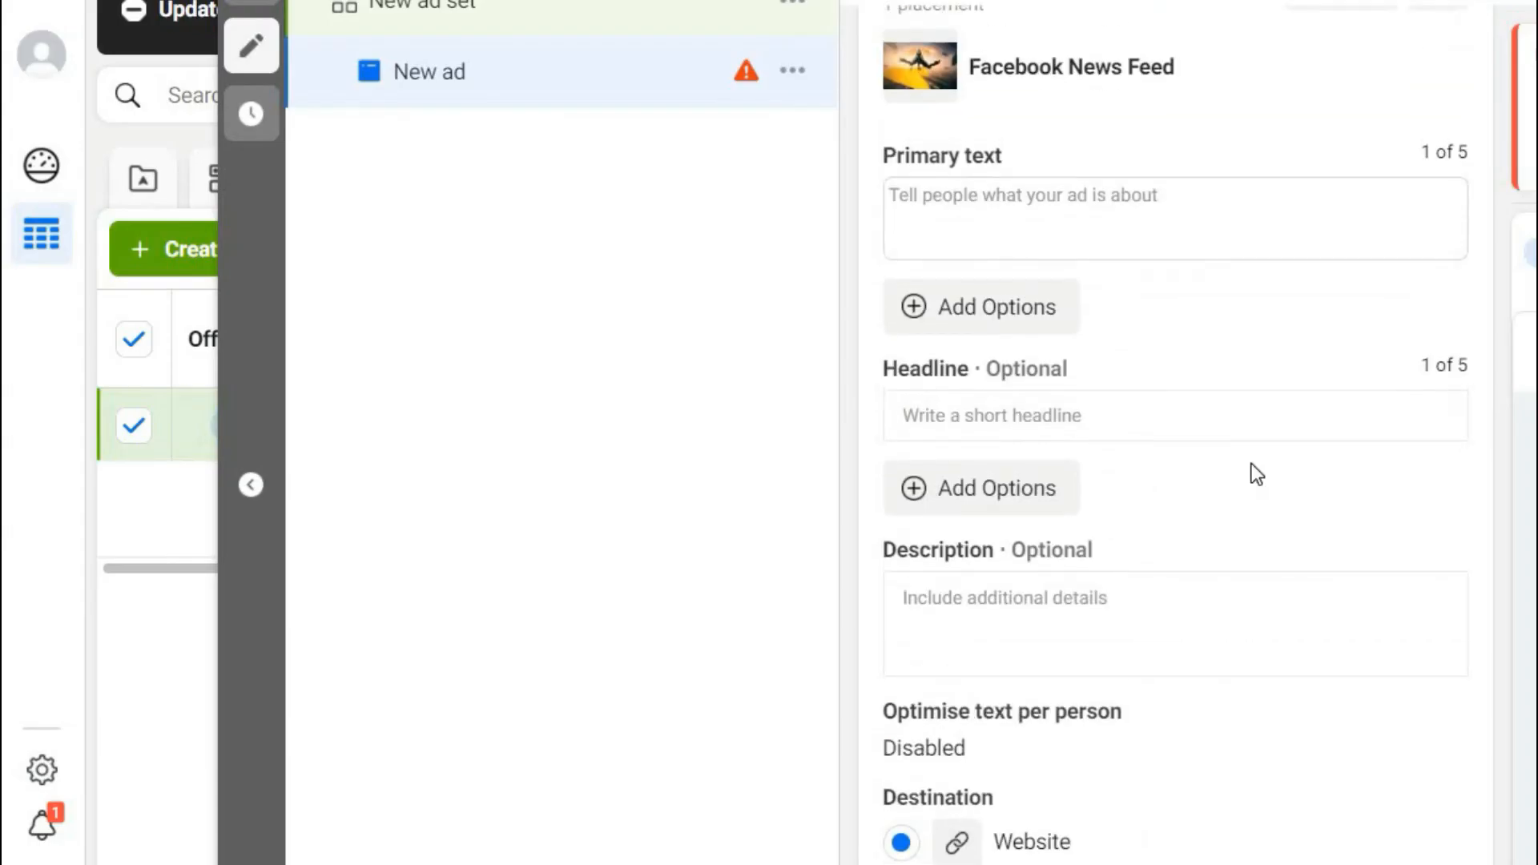
click(958, 206)
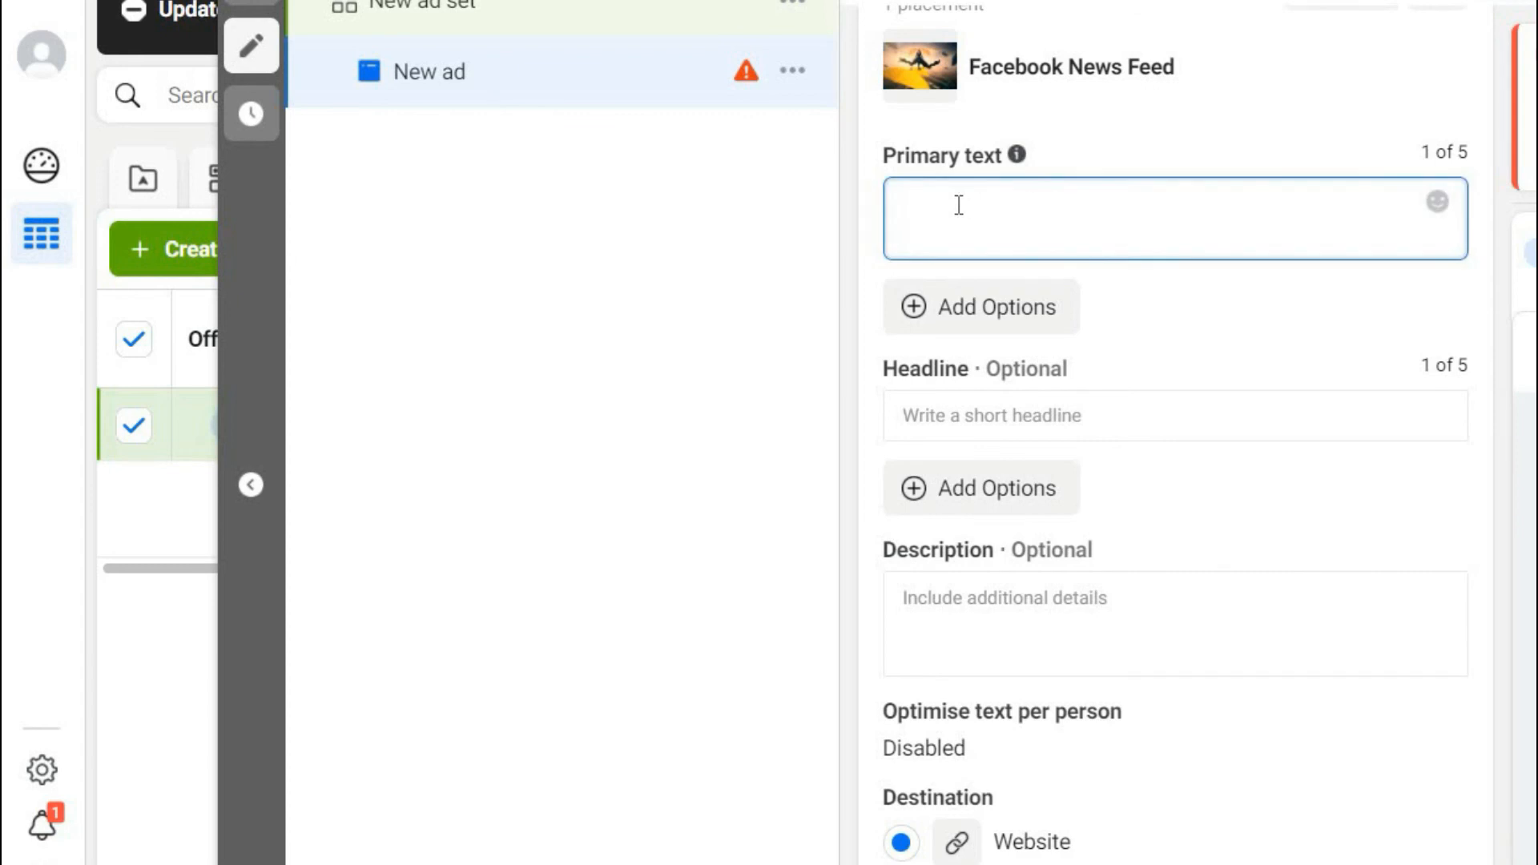
text(Design anything with Can)
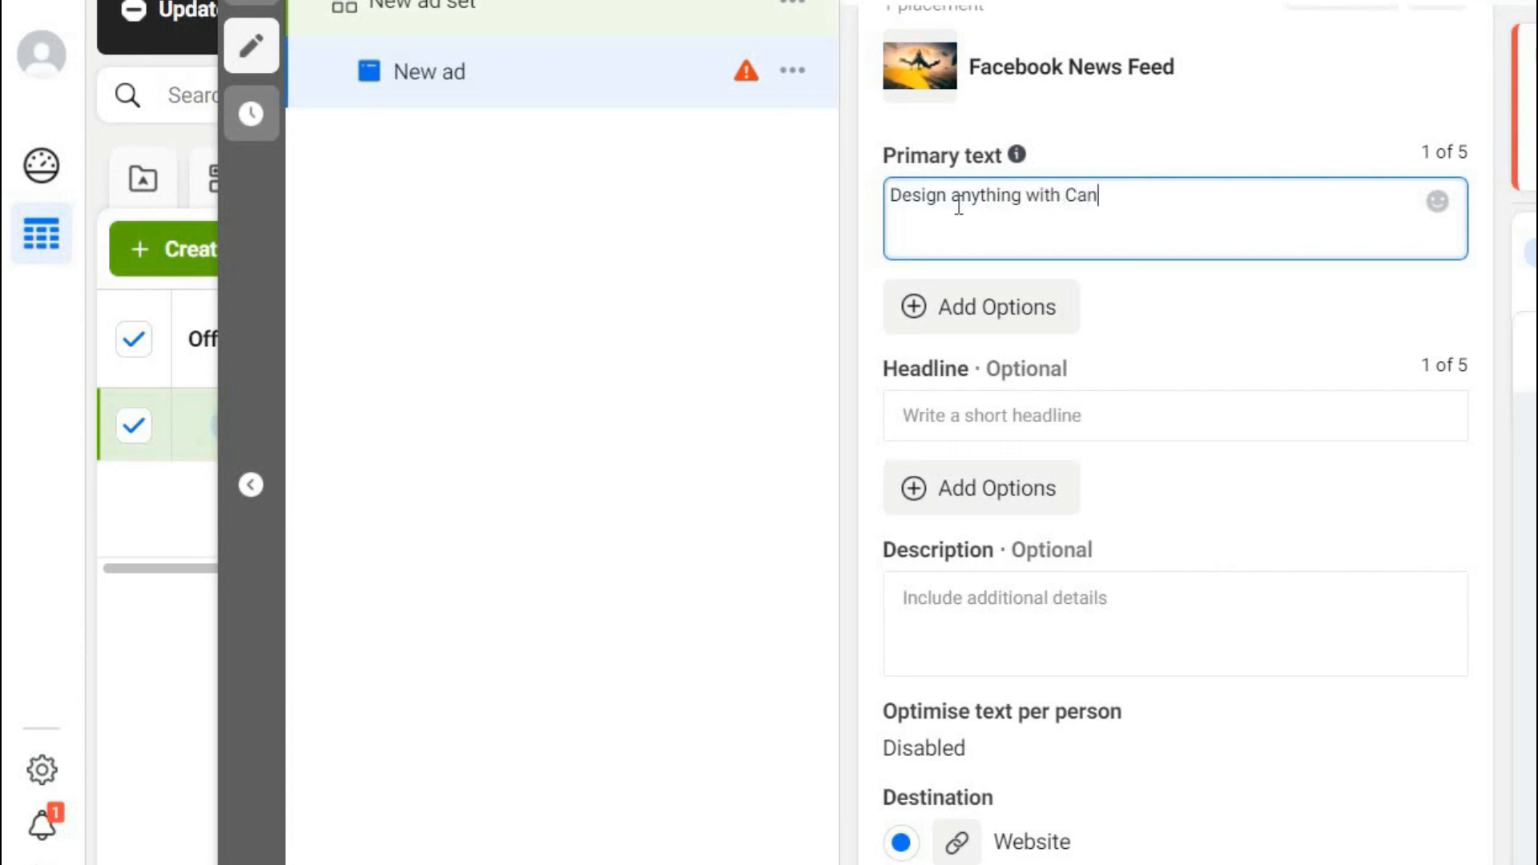
text(va.)
click(975, 586)
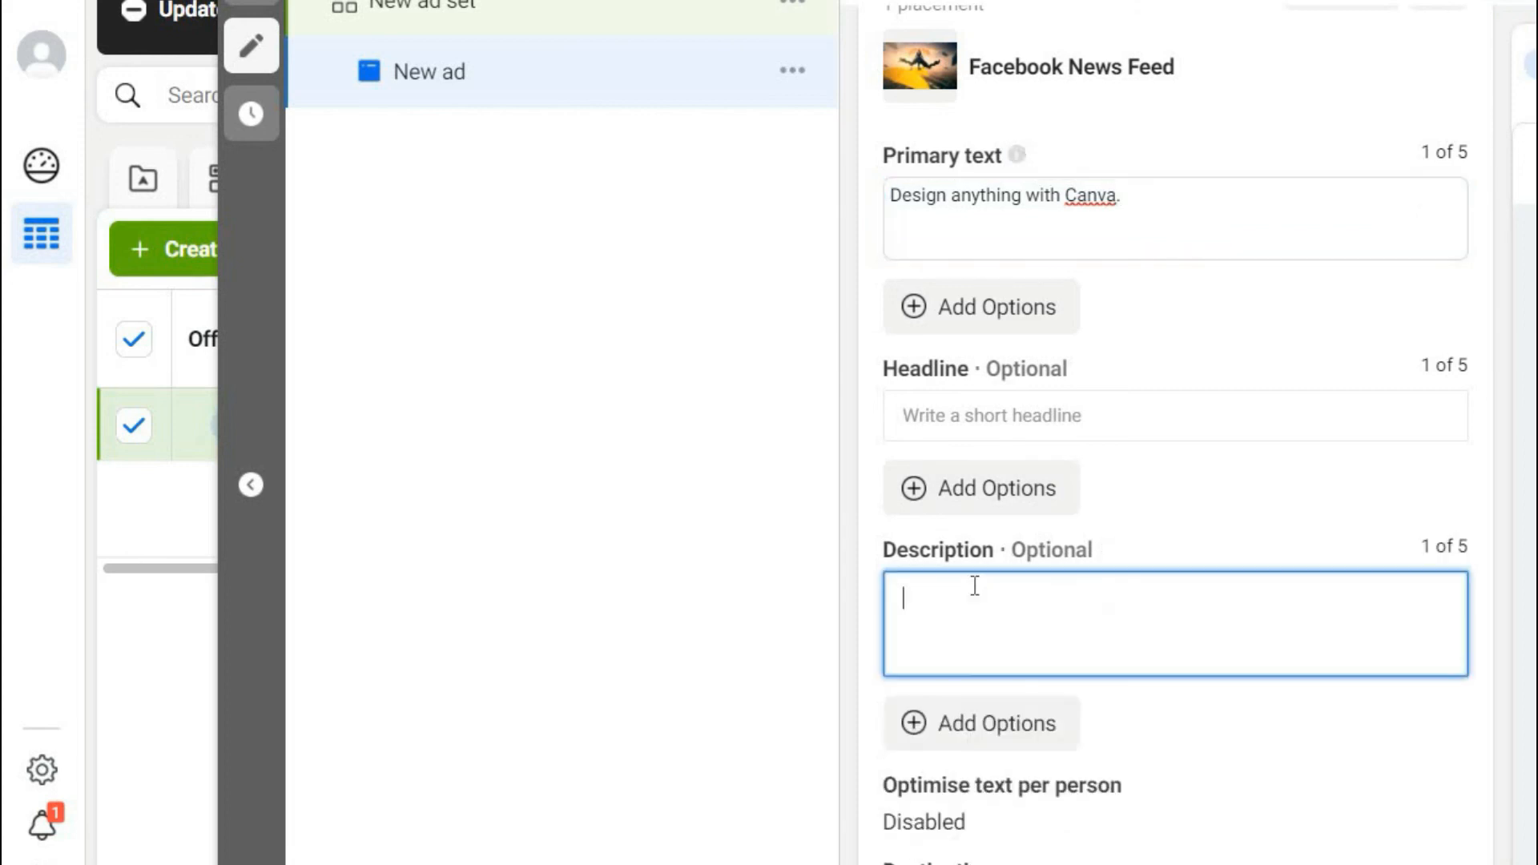
text(Start Now!)
click(936, 572)
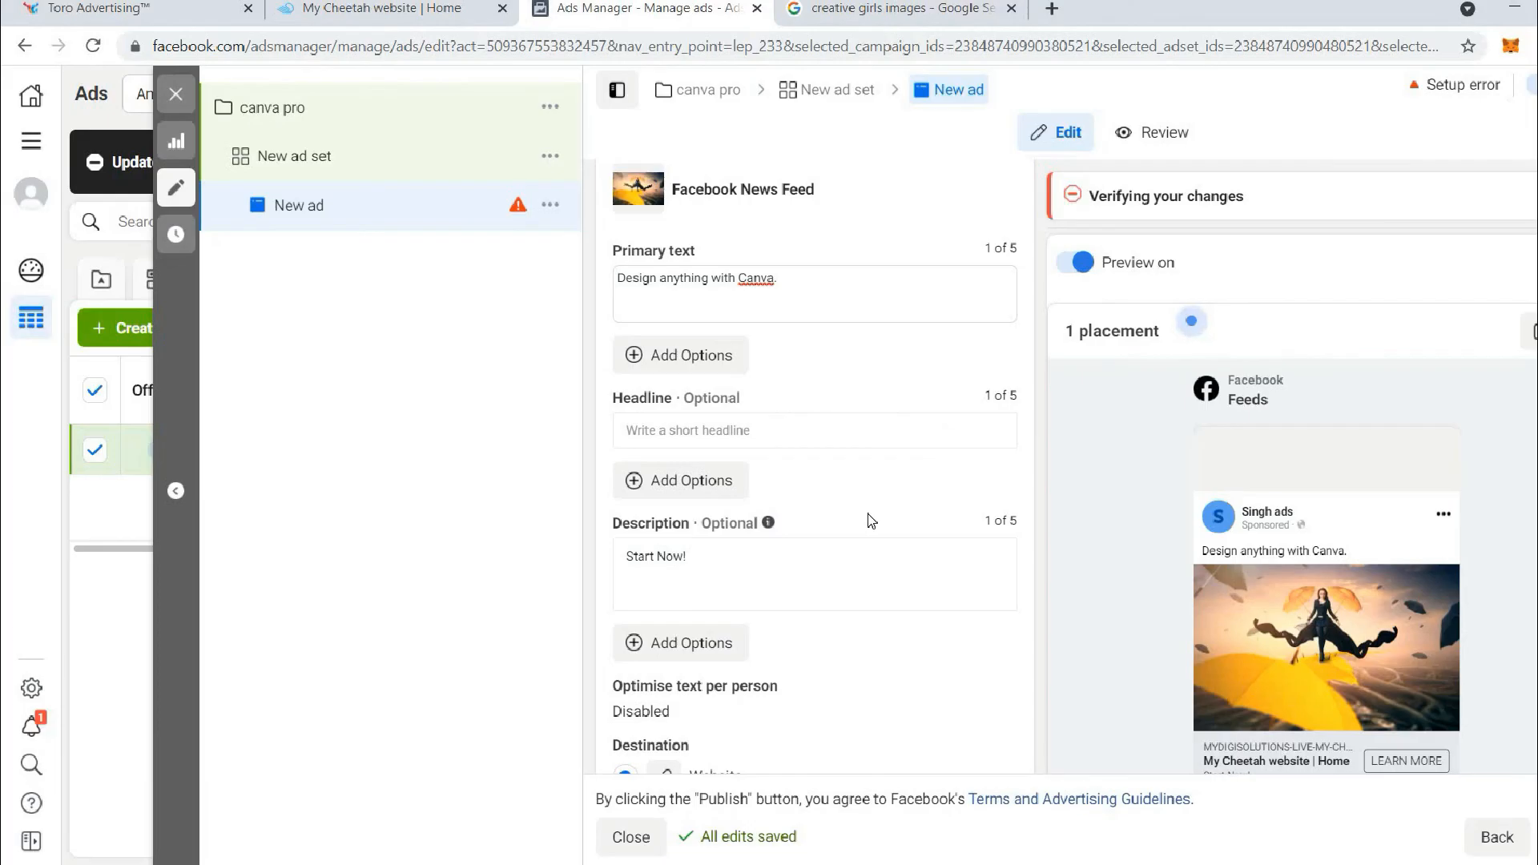
- Set the ad's call to action to Subscribe and check the preview, language and tracking settings
scroll(868, 514, down, 8)
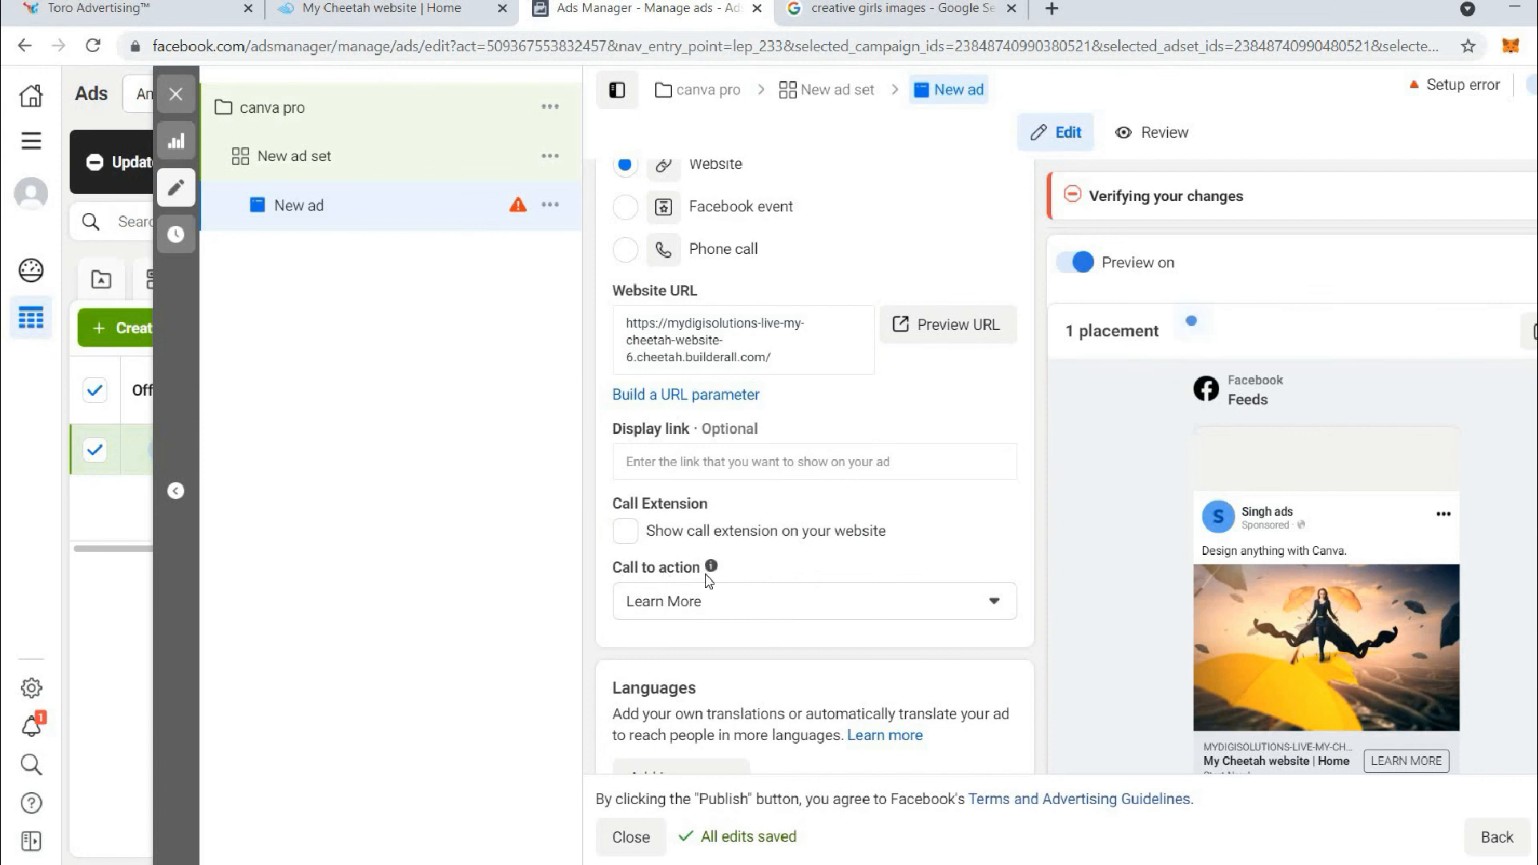
triple_click(708, 578)
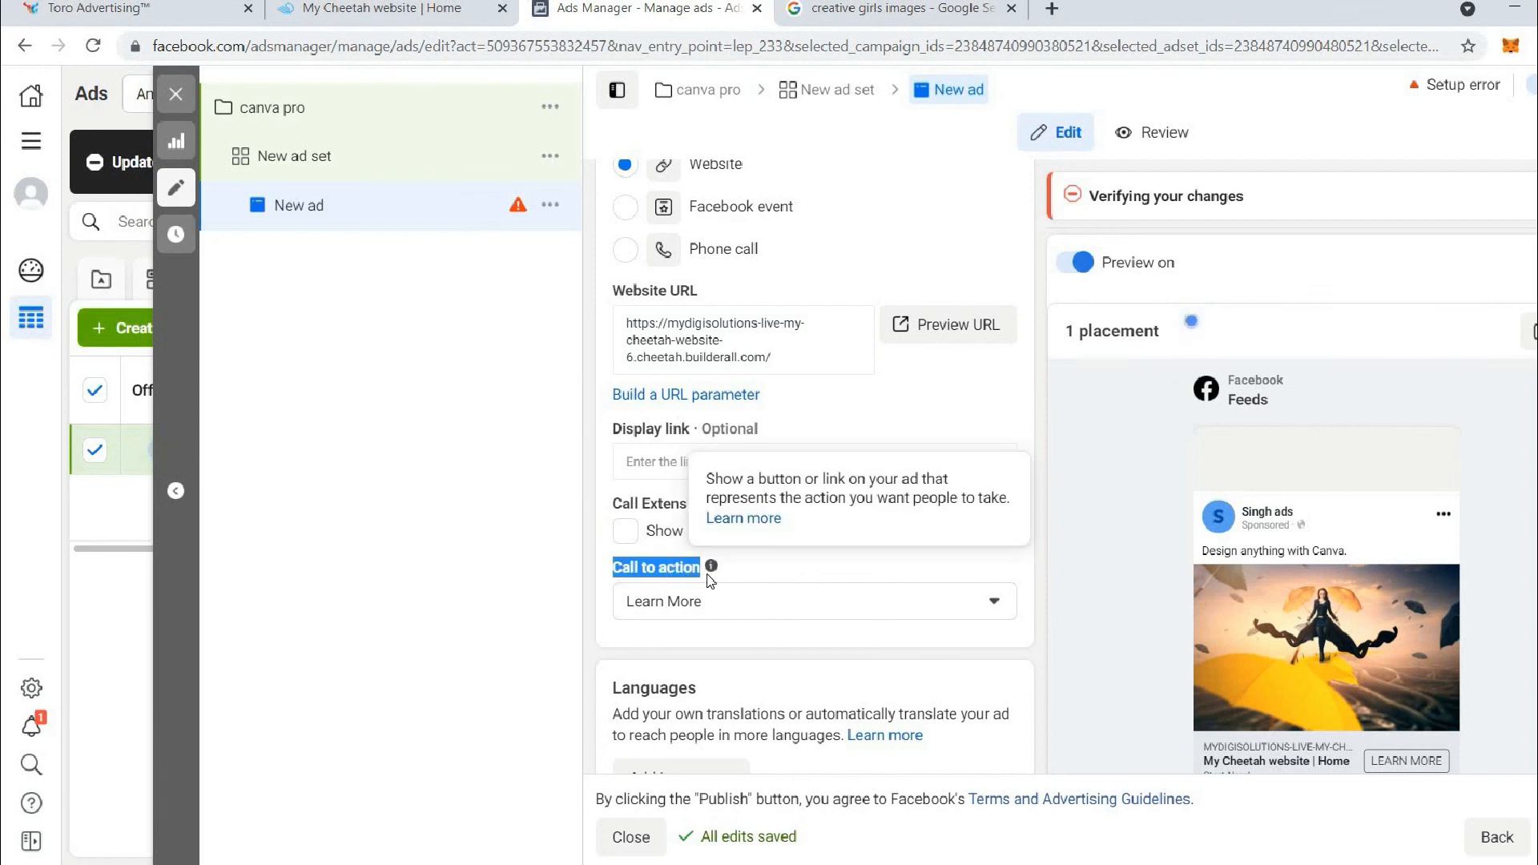
click(760, 601)
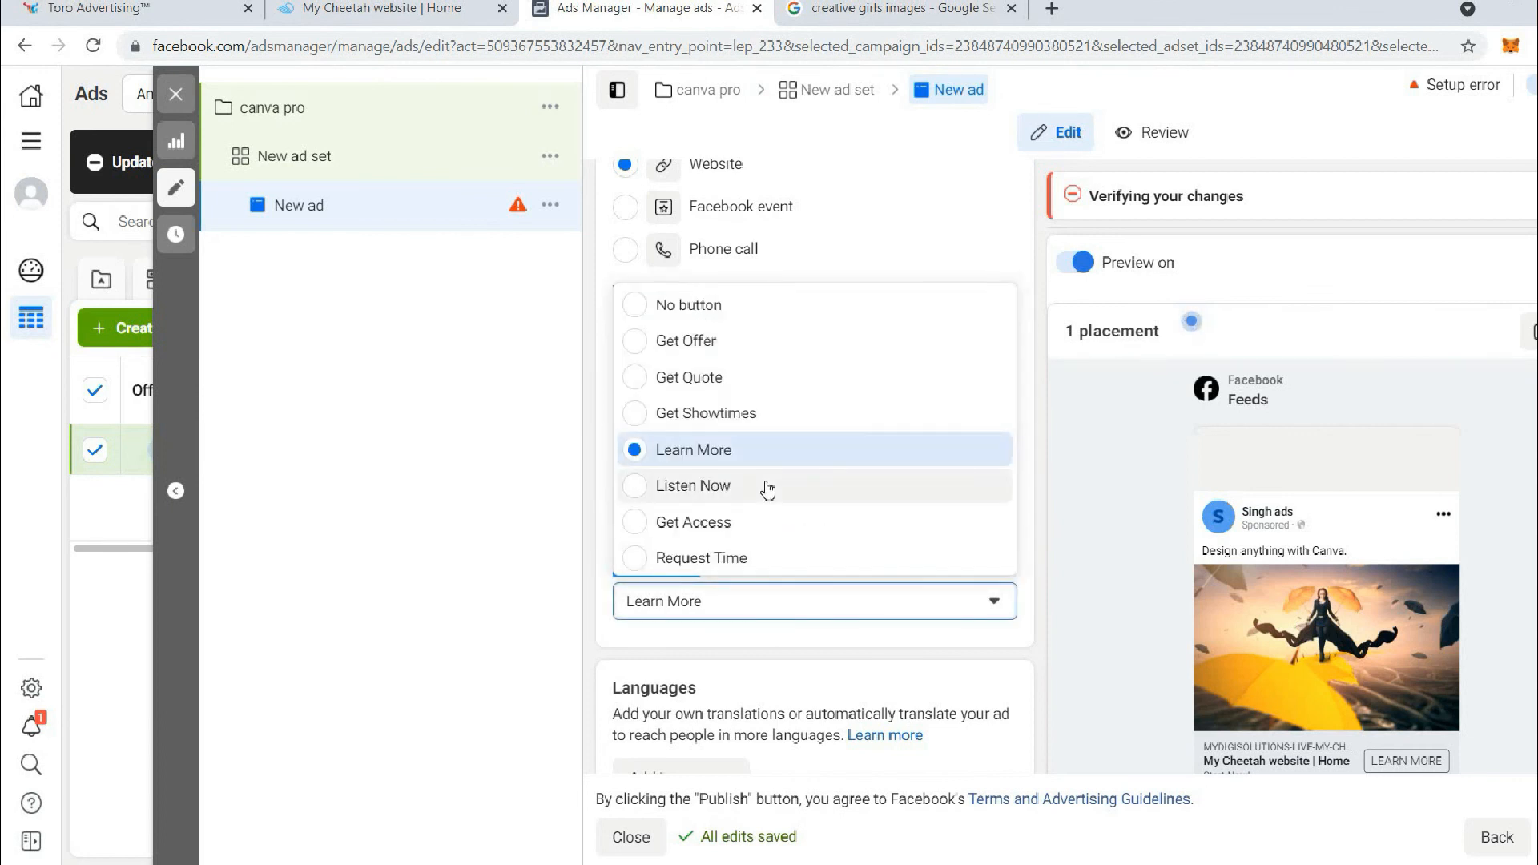
scroll(767, 489, down, 5)
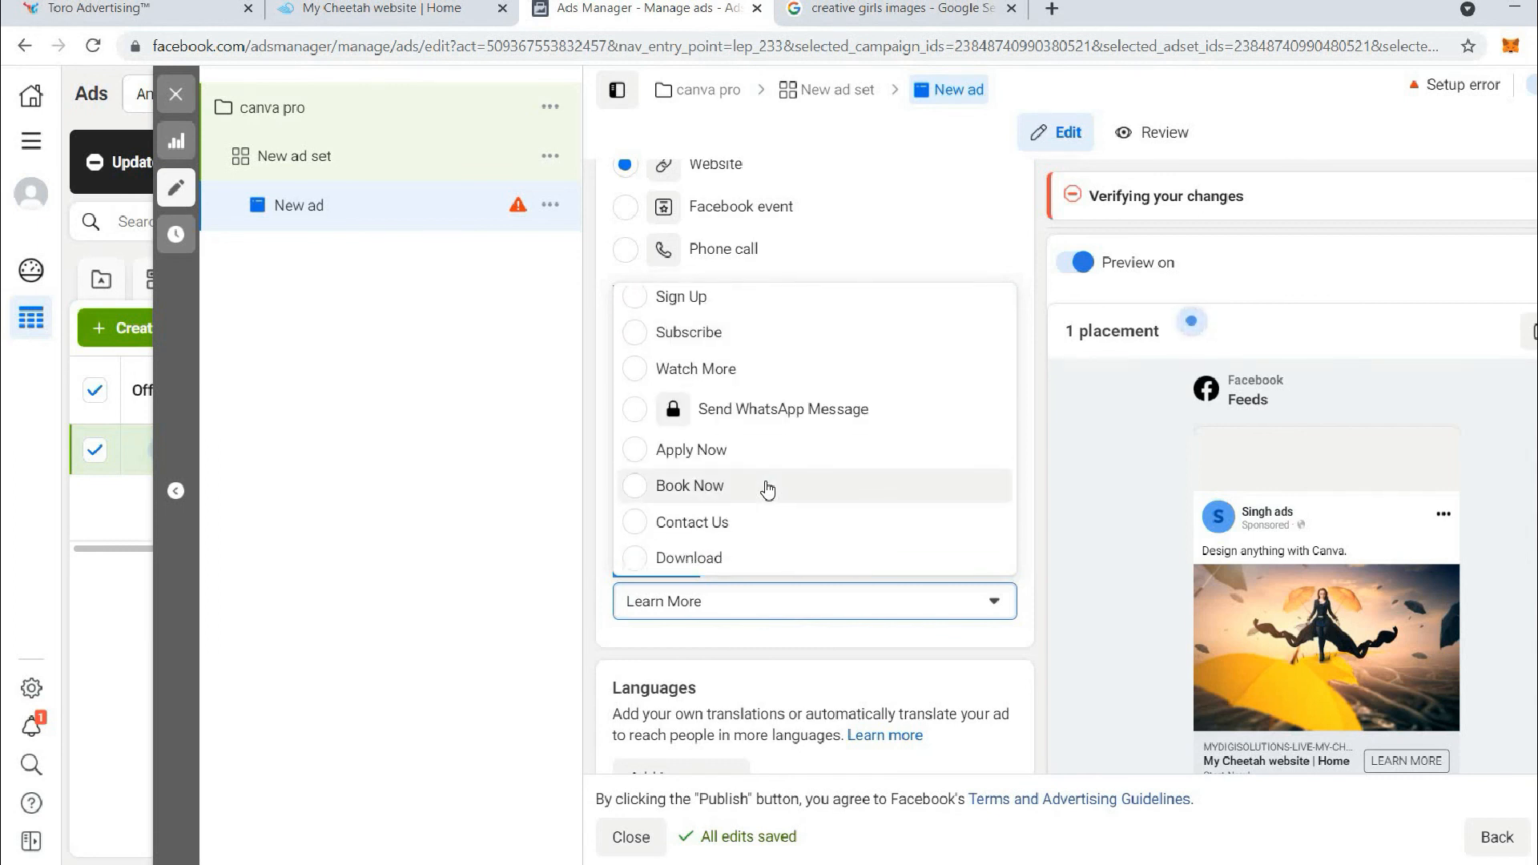
scroll(768, 489, up, 2)
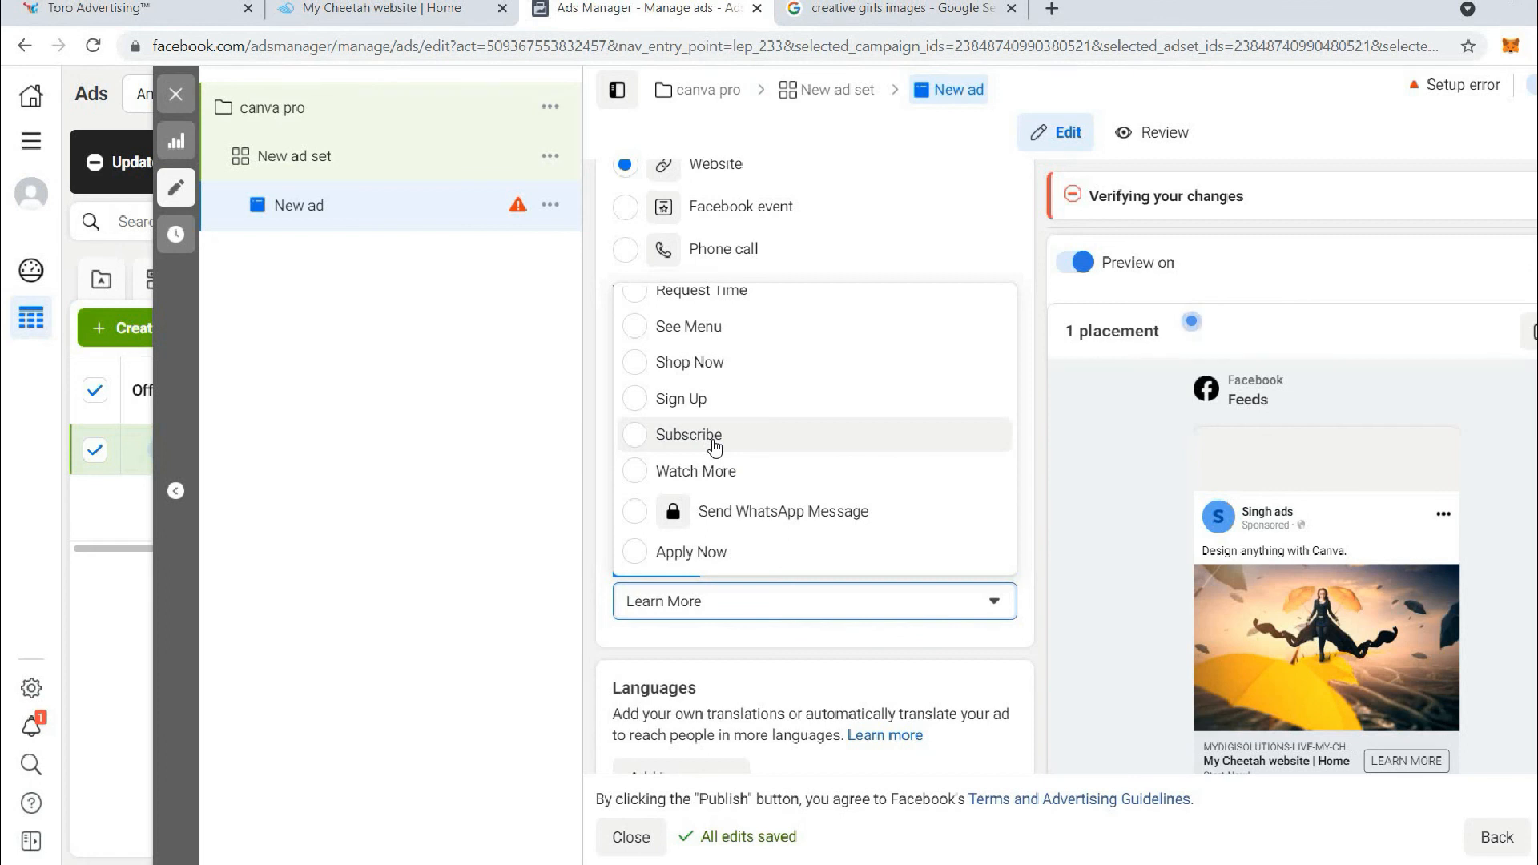
click(714, 443)
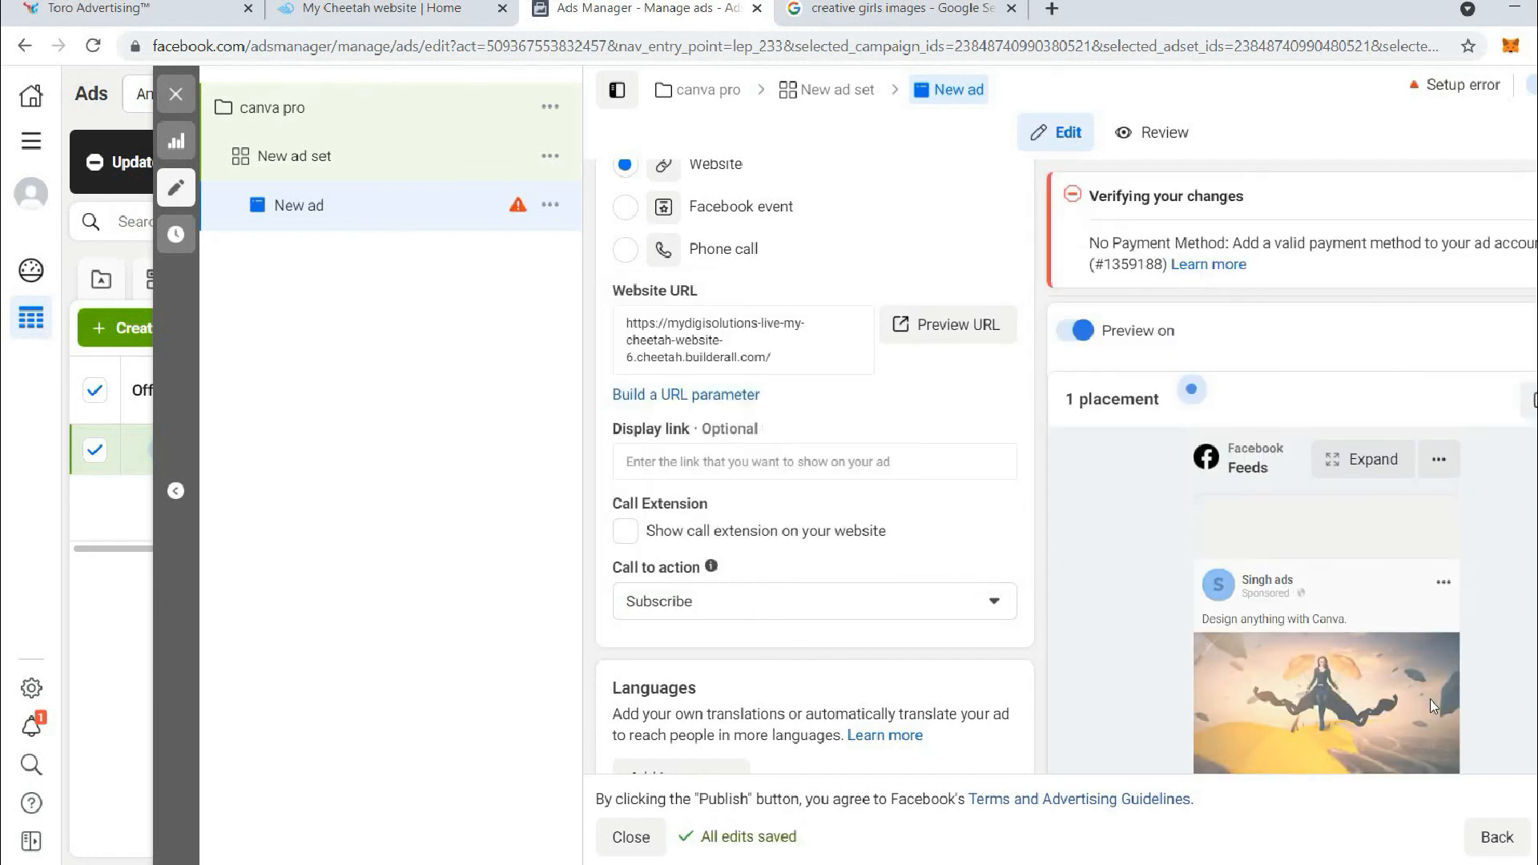
scroll(1430, 700, down, 2)
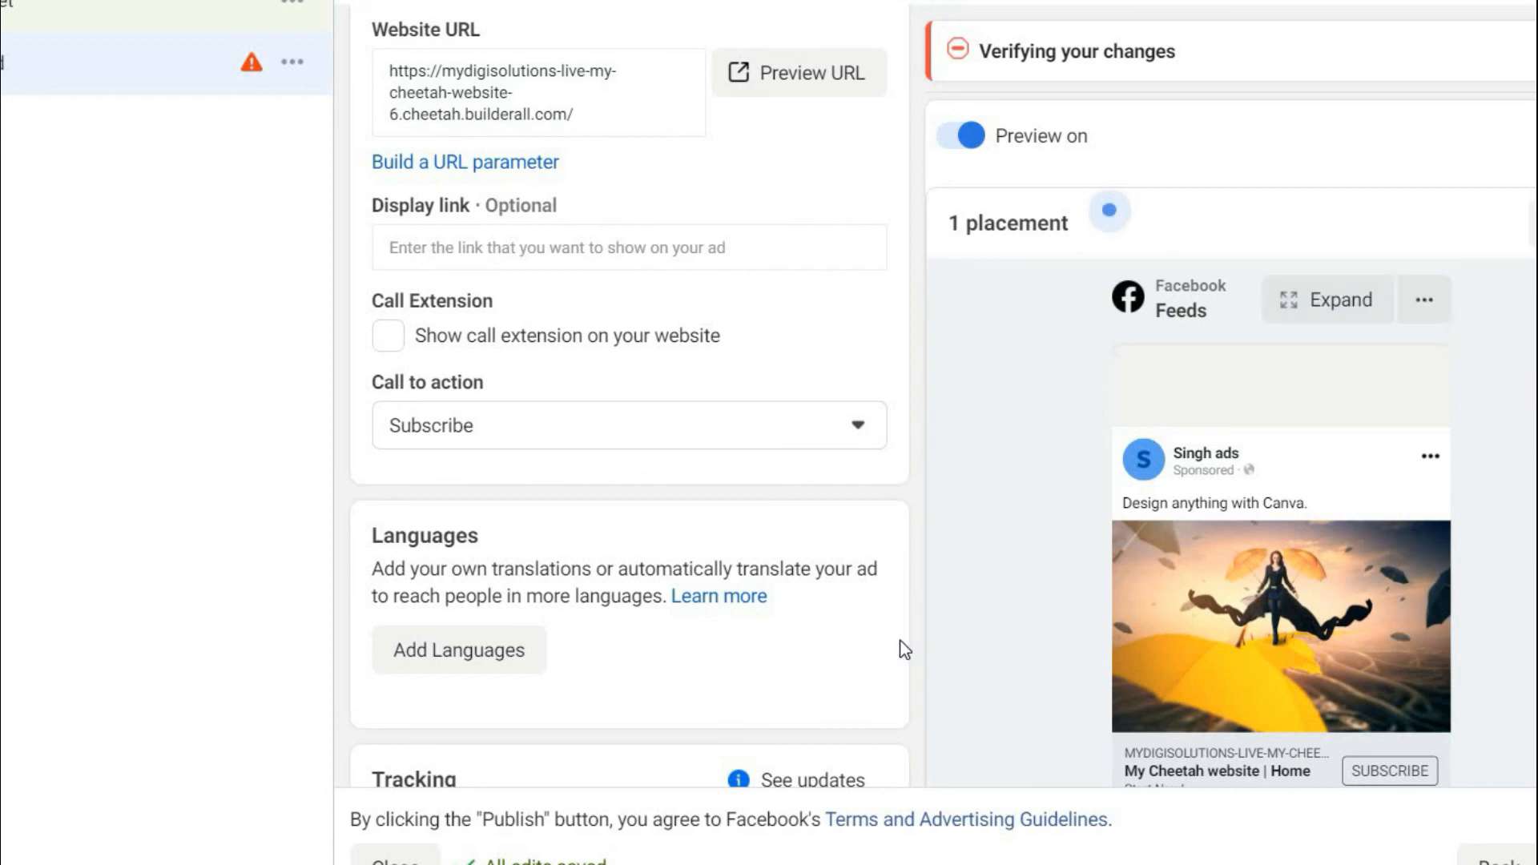
scroll(904, 649, down, 3)
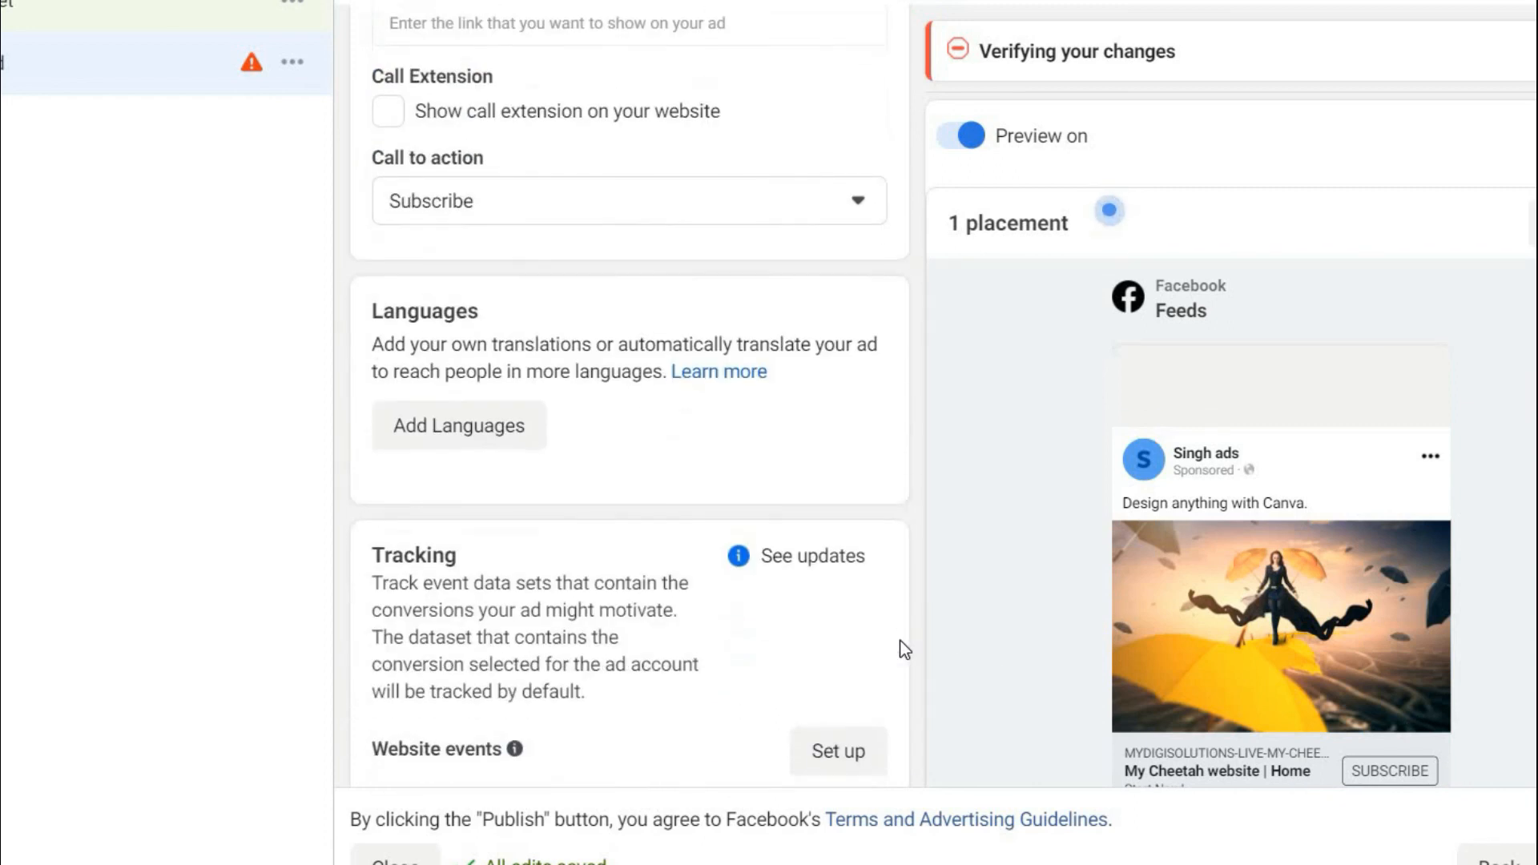
scroll(904, 650, down, 3)
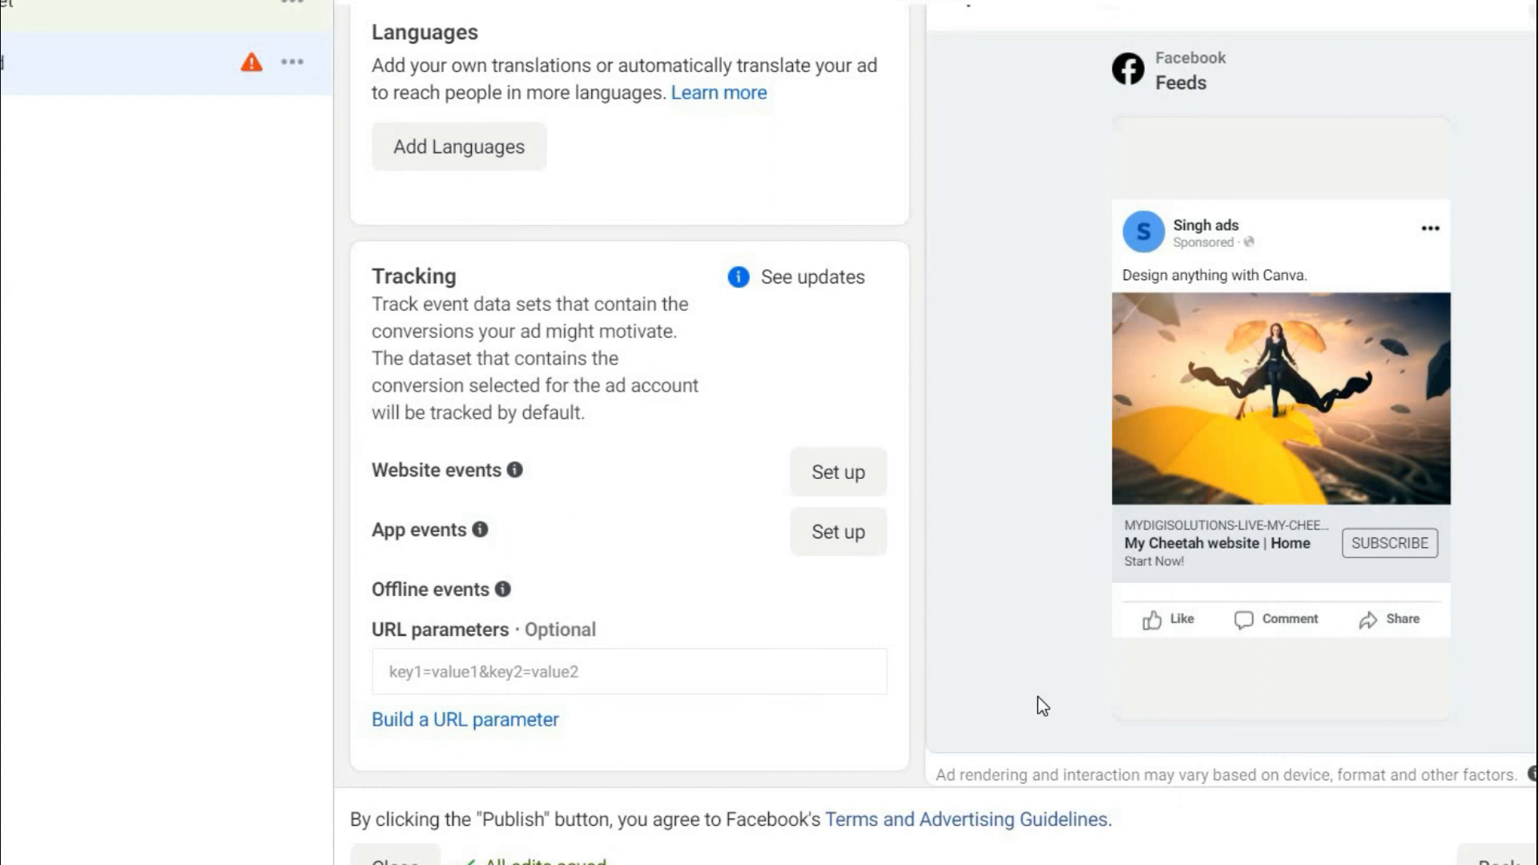